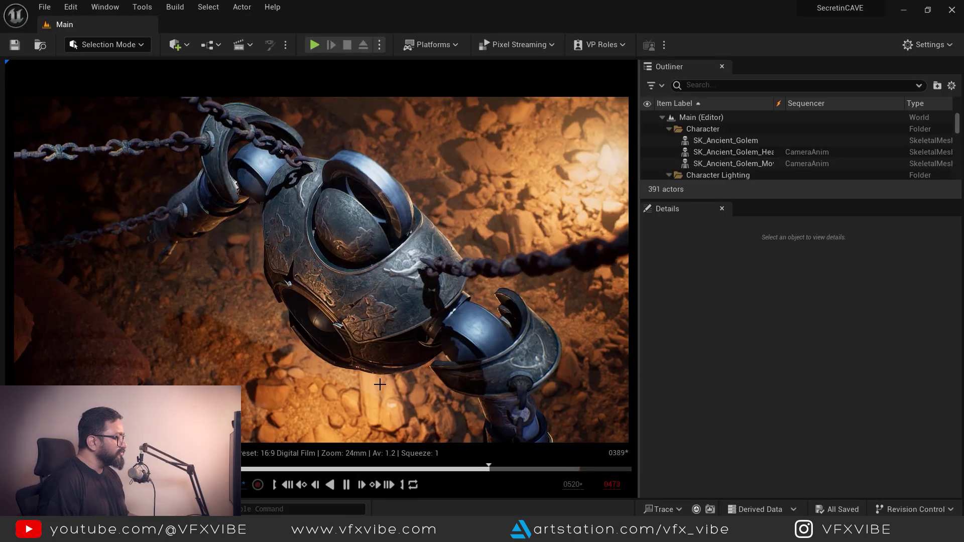
Stop the sequence playback, create a new level from the Empty Level template and save it as Cave_YT in the Content folder.
click(353, 475)
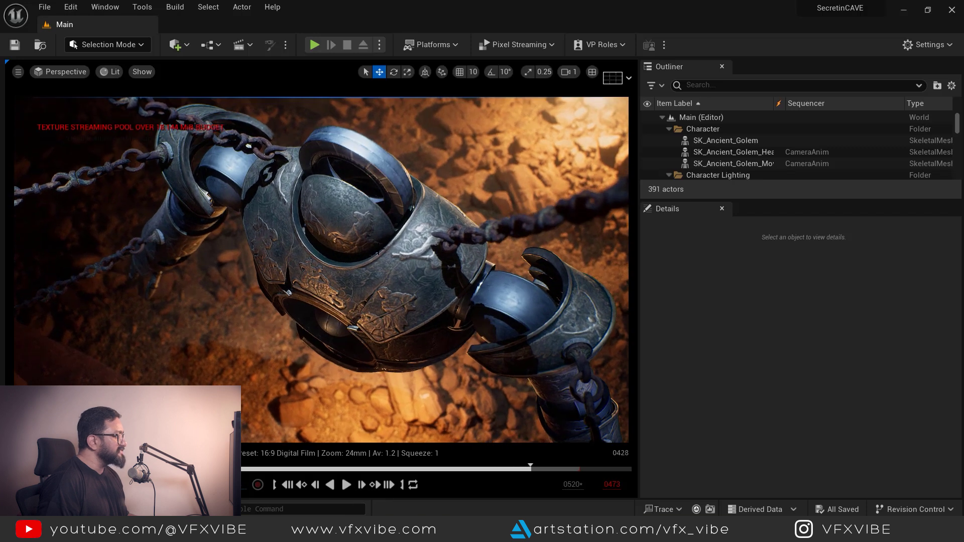
click(44, 7)
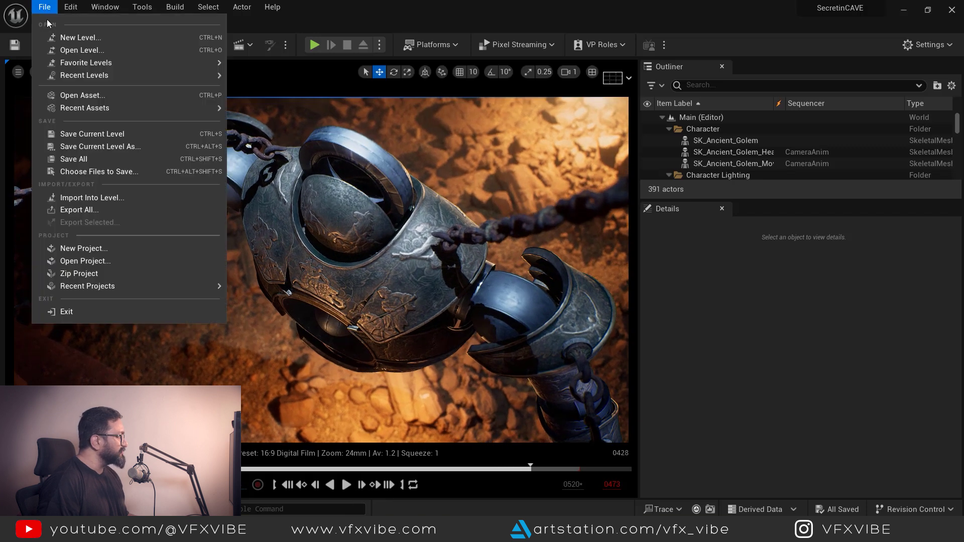
click(81, 38)
click(556, 195)
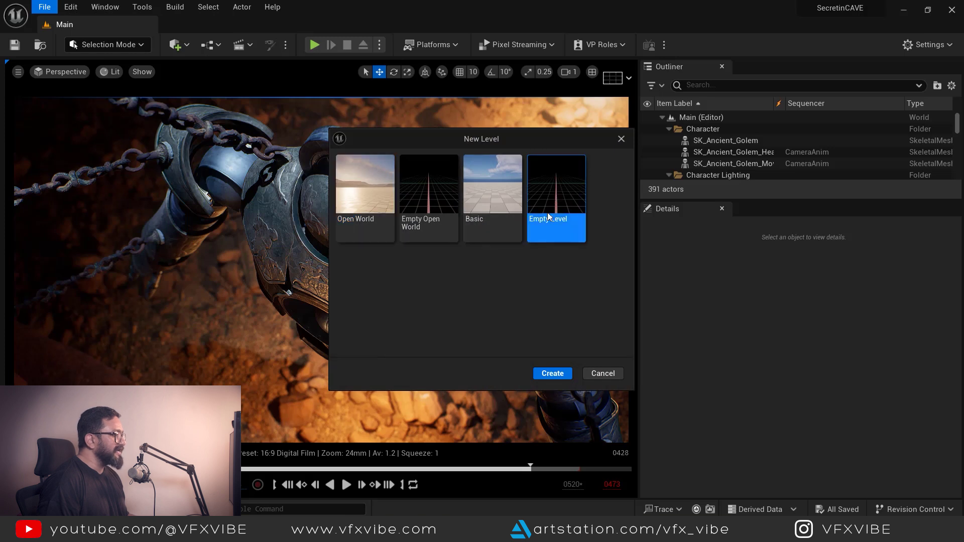
click(551, 374)
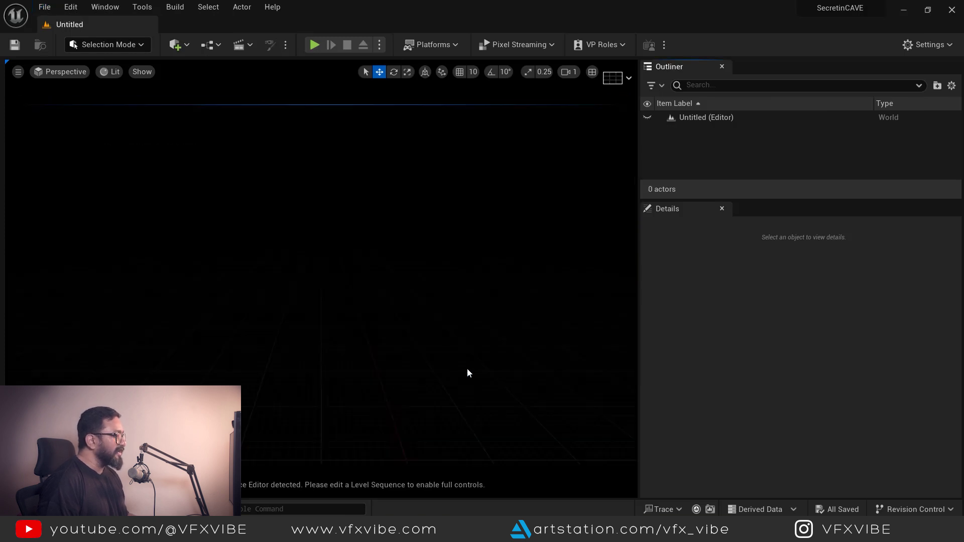
key(ctrl+s)
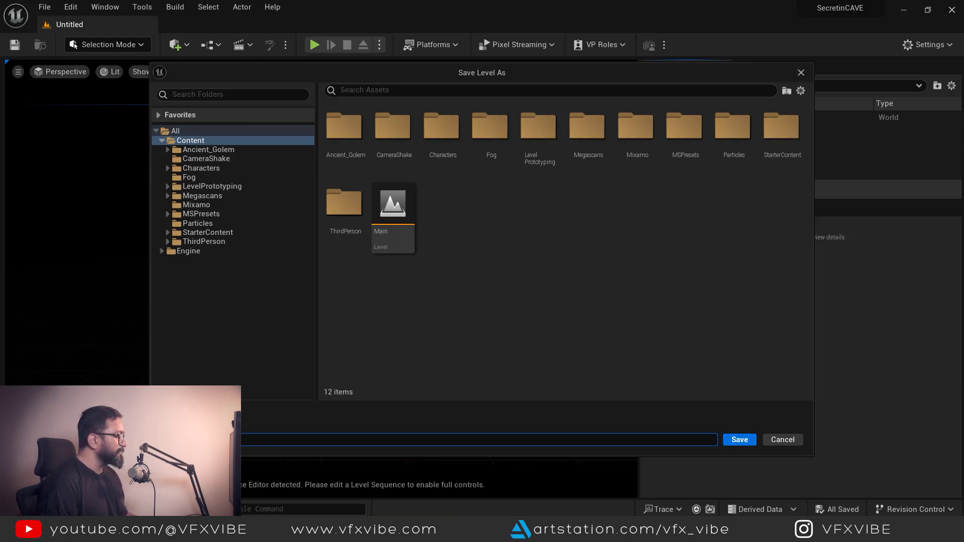
click(738, 440)
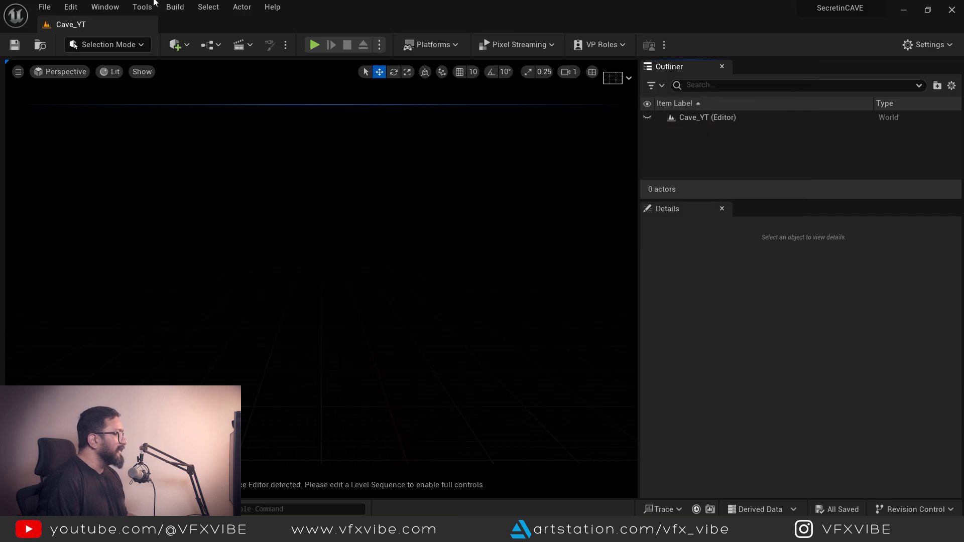
Use the Env. Light Mixer in Normal+Advanced mode to create a sky light, atmospheric light, sky atmosphere, volumetric cloud and height fog.
click(106, 8)
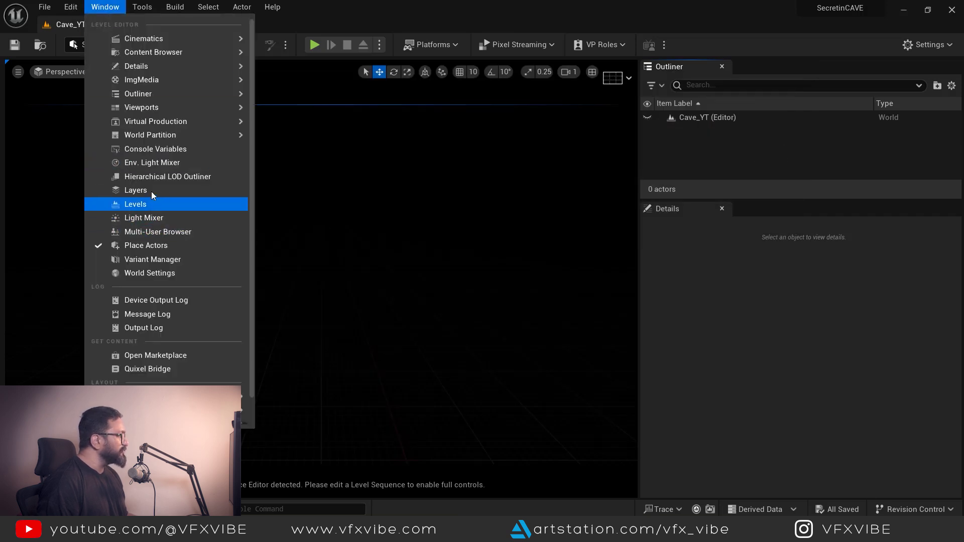
click(153, 162)
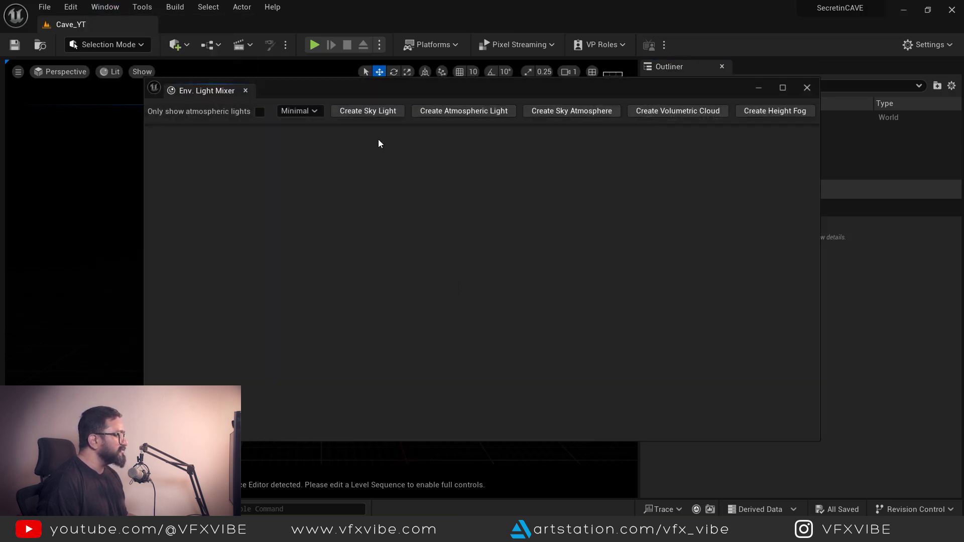
click(313, 149)
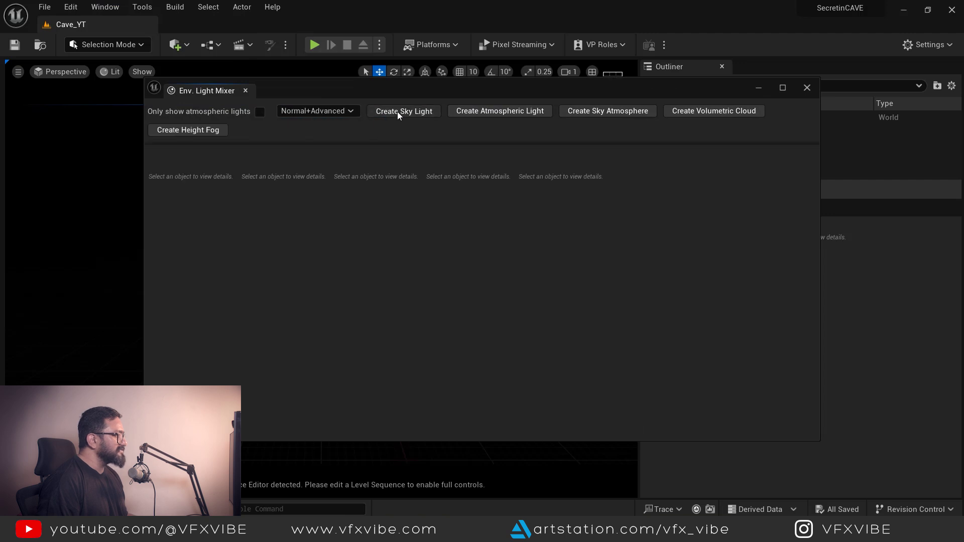
click(397, 111)
click(397, 113)
click(396, 112)
click(402, 113)
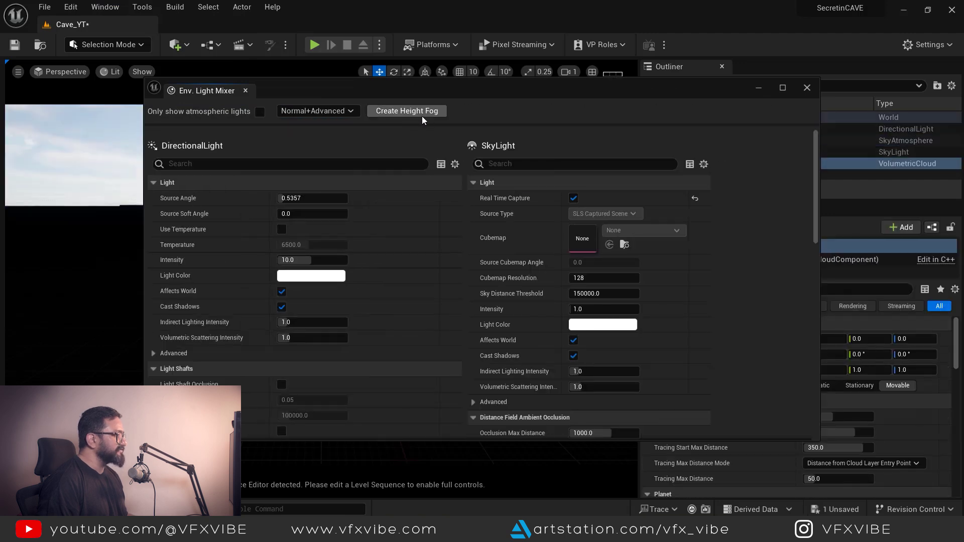
click(426, 112)
click(806, 88)
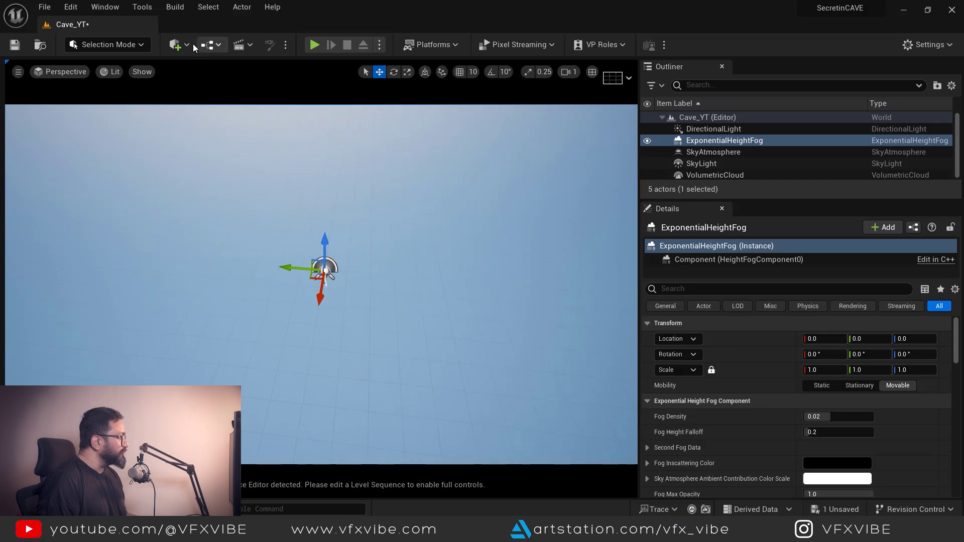
Add a plane shape to the level and reset its location to the world origin.
click(179, 45)
mouse_move(210, 147)
mouse_move(206, 166)
click(334, 227)
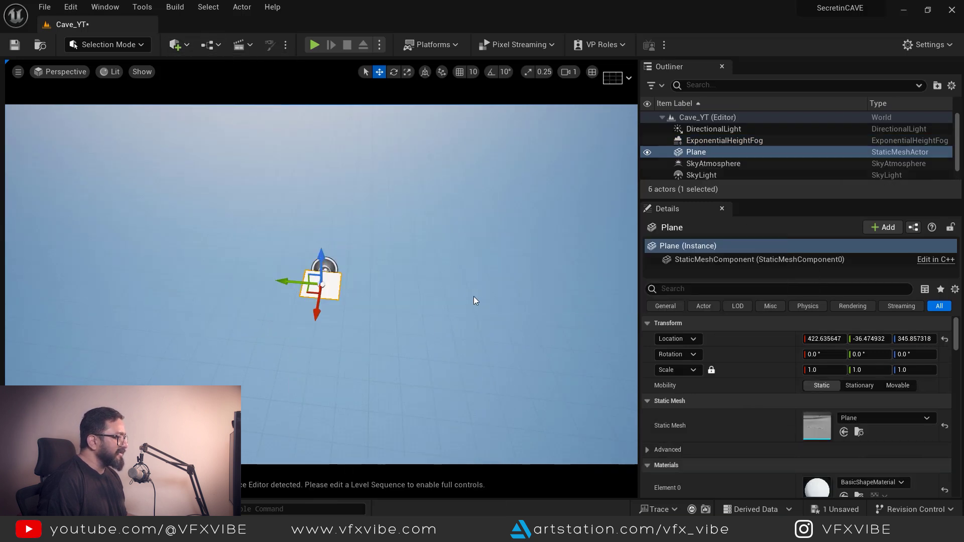
click(945, 341)
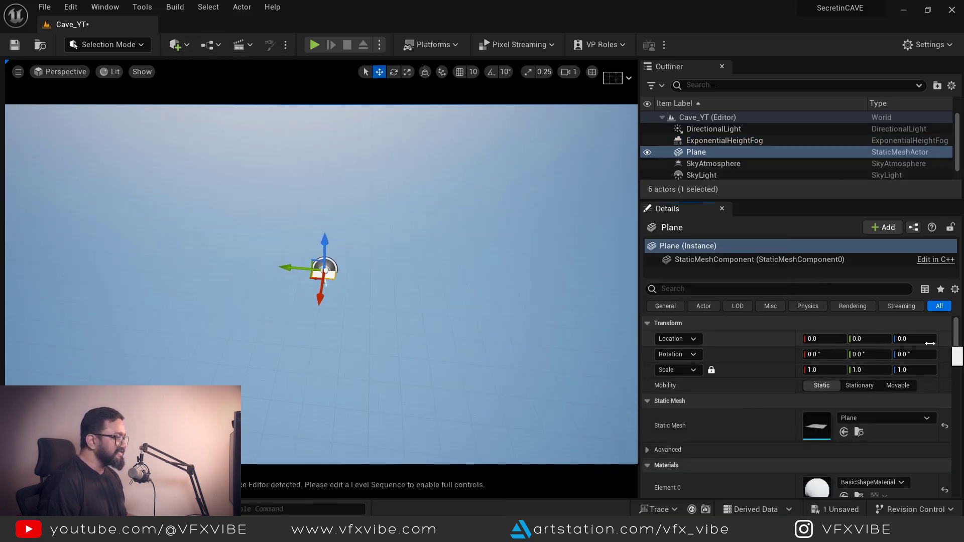
Scale the plane uniformly to 15.
click(813, 371)
text(15)
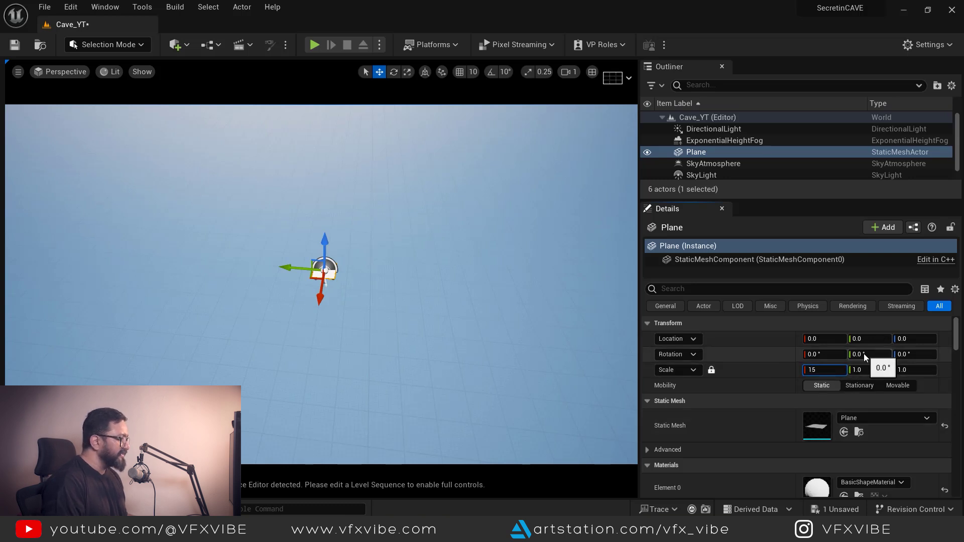
key(Return)
alt+drag(360, 379, 361, 378)
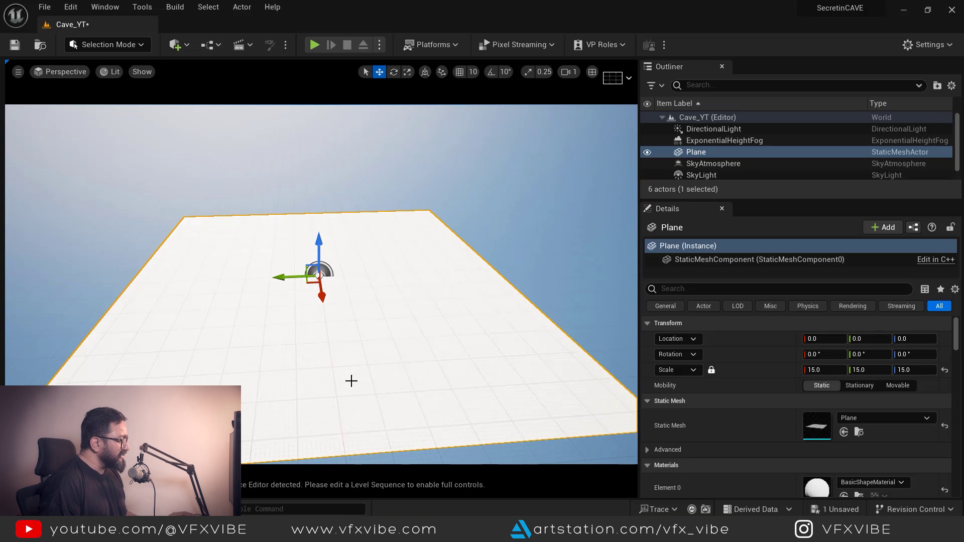
Browse the project content to the Characters folder and turn off the Static Mesh filter so its subfolders are listed.
key(ctrl+space)
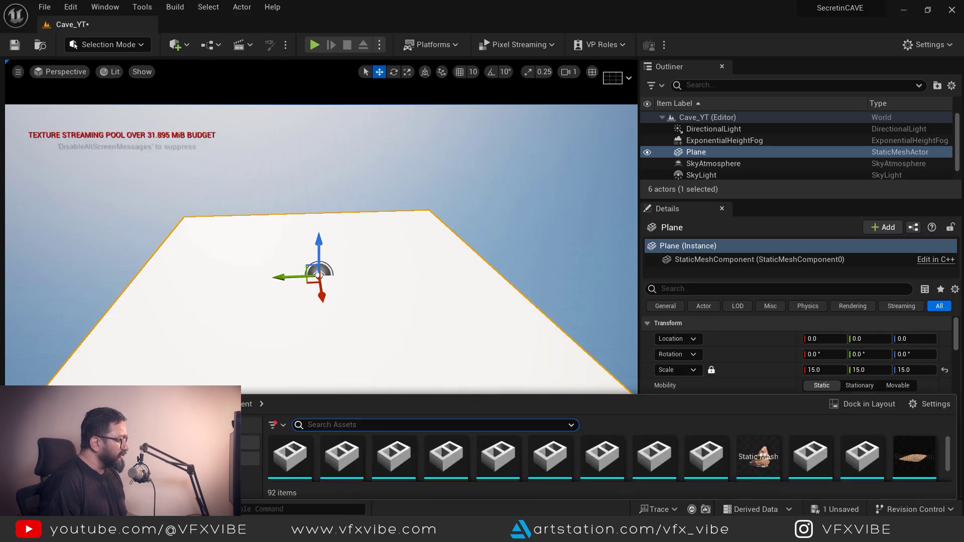
drag(239, 394, 239, 314)
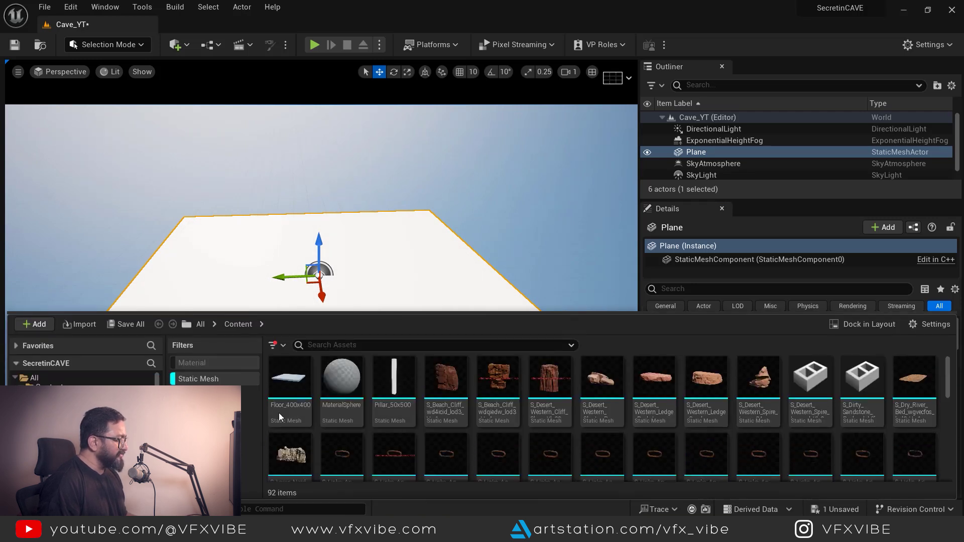
scroll(543, 425, down, 1)
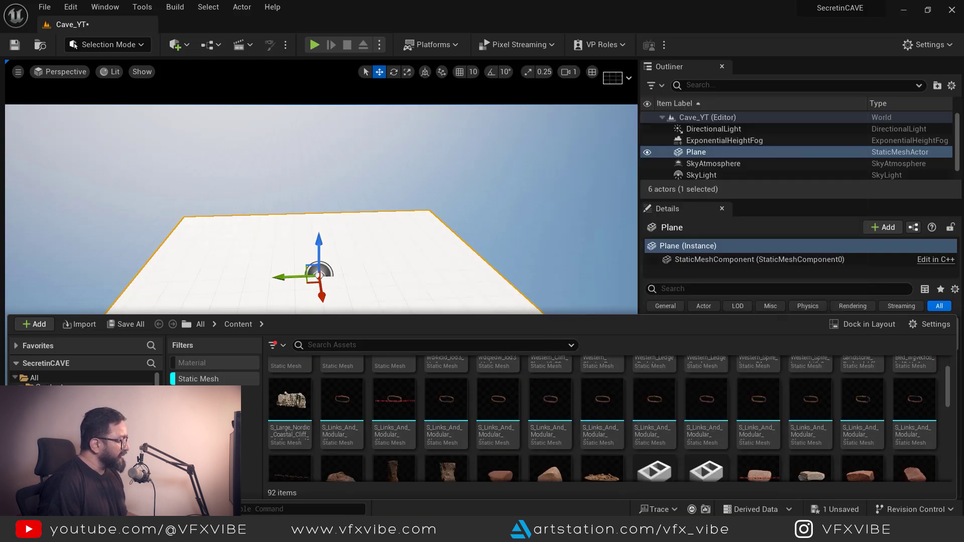
click(49, 386)
click(60, 414)
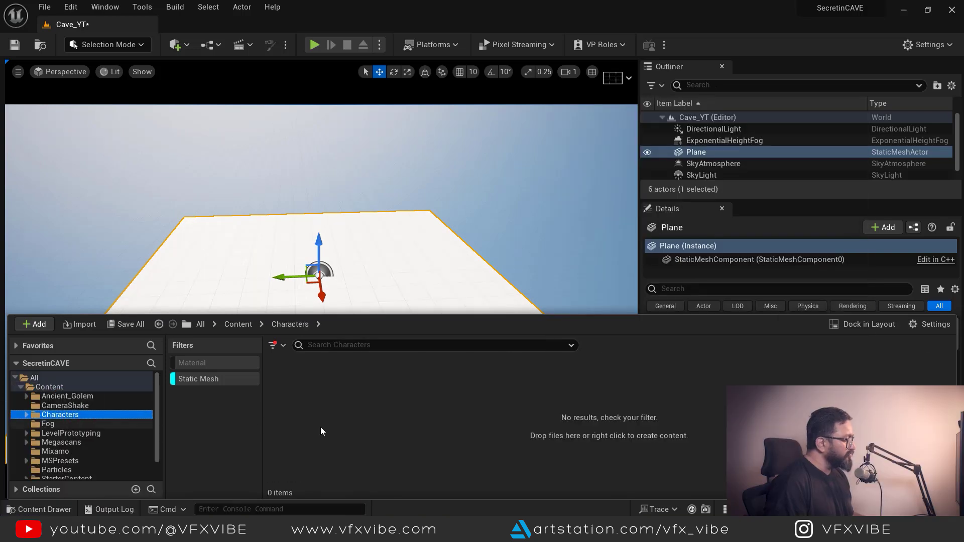
click(241, 380)
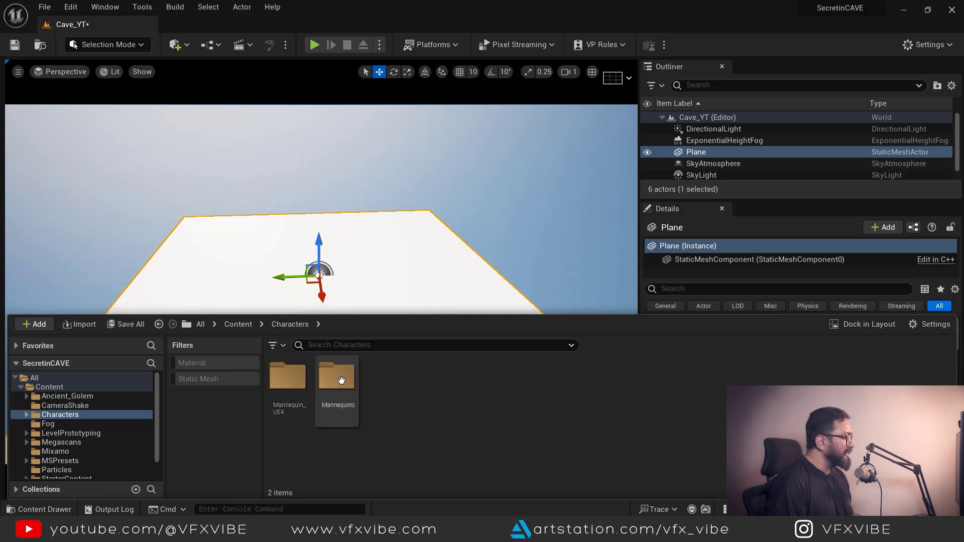
Place the SKM_Quinn_Simple mesh from the Mannequins Meshes folder on the plane and reset its location to the origin.
double_click(335, 381)
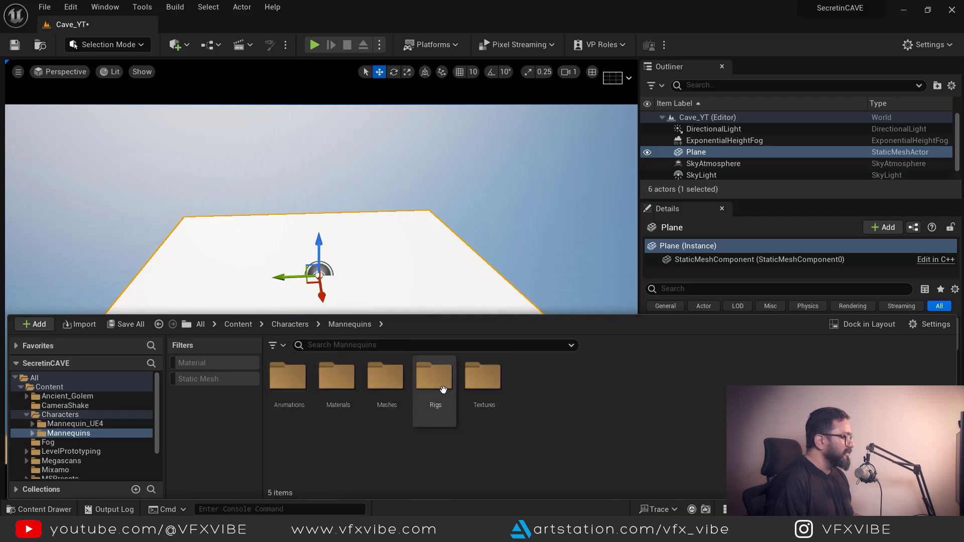
double_click(397, 392)
drag(532, 382, 330, 299)
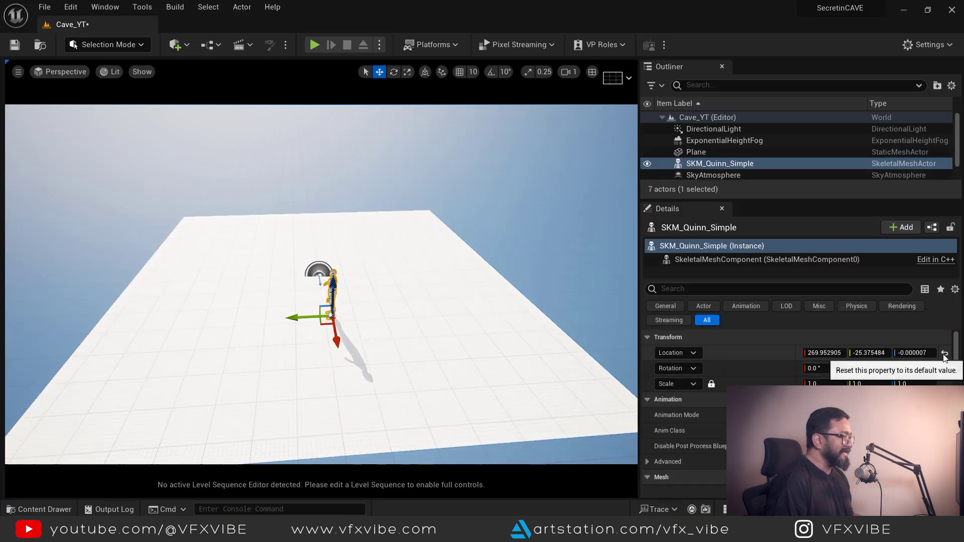
click(945, 353)
Select the ground plane and enlarge it to a uniform scale of 35.
right_drag(322, 281, 321, 316)
right_drag(410, 341, 410, 326)
scroll(409, 326, up, 5)
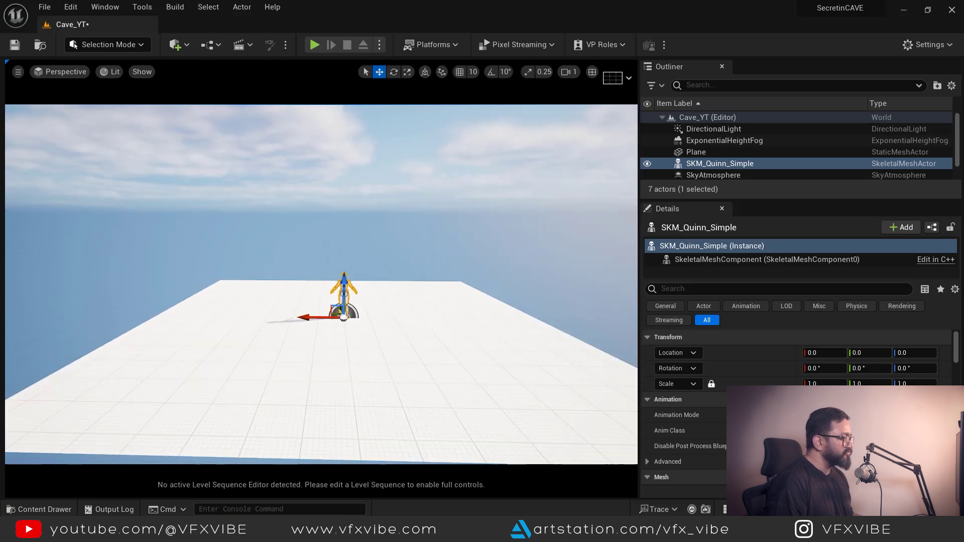
click(427, 427)
click(827, 370)
text(35)
key(Return)
right_drag(439, 353, 439, 391)
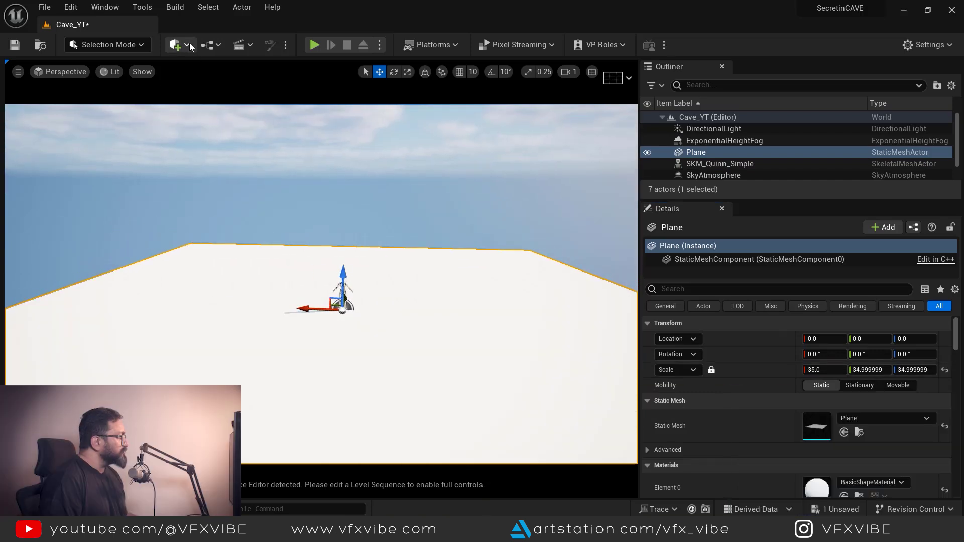
Add a Cine Camera Actor to the level.
click(175, 44)
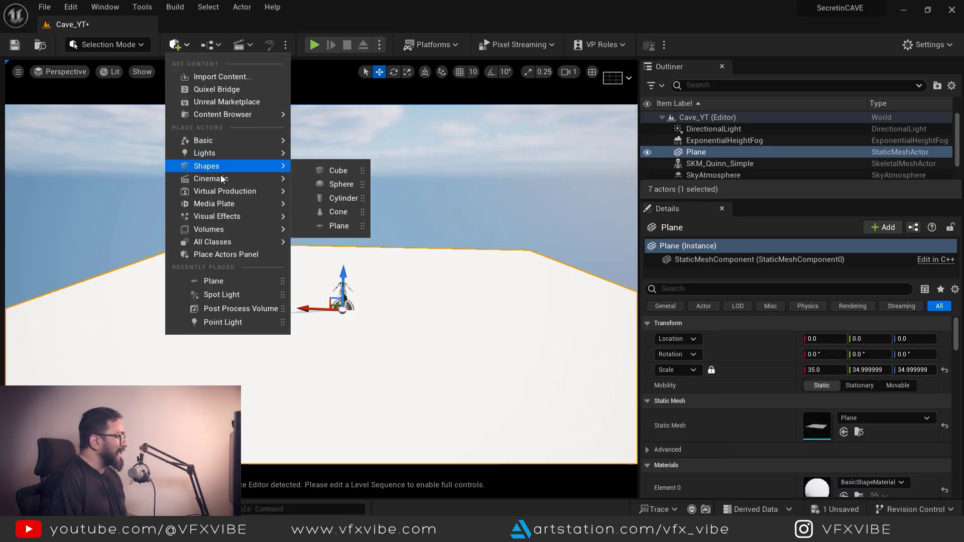
mouse_move(273, 187)
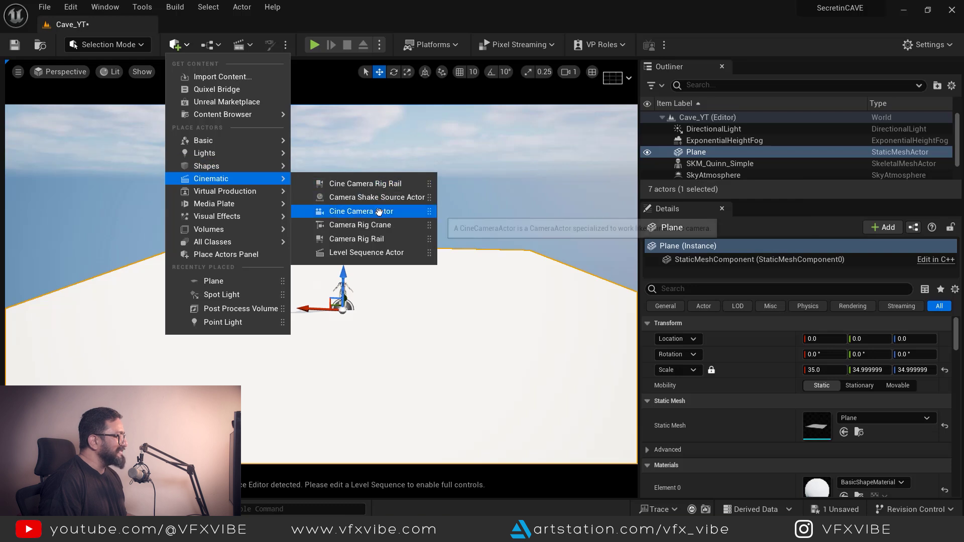
click(363, 211)
Lower the cine camera to a height of about 131 and set its Z rotation to 90° so it faces the mannequin.
mouse_move(294, 288)
right_down()
mouse_move(307, 301)
mouse_move(294, 289)
right_up()
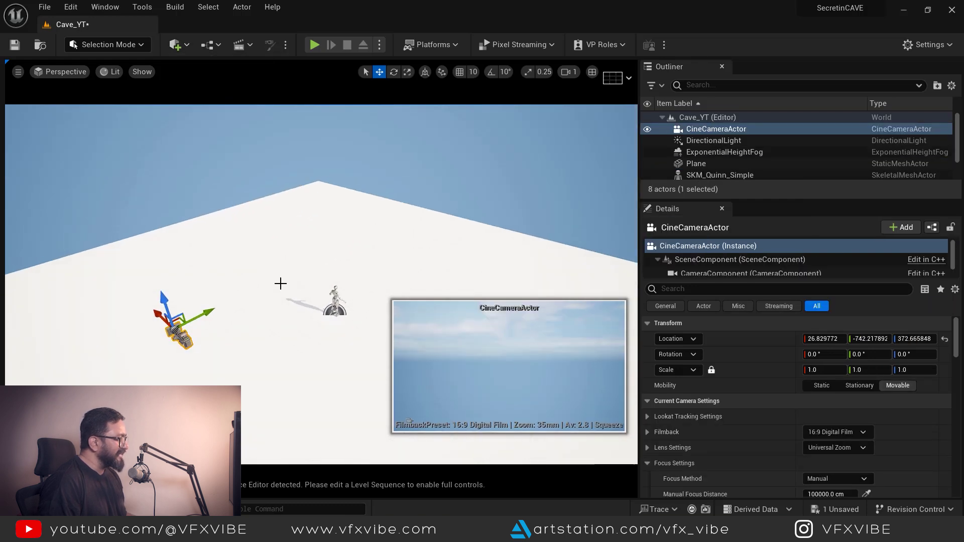
drag(163, 300, 241, 349)
key(e)
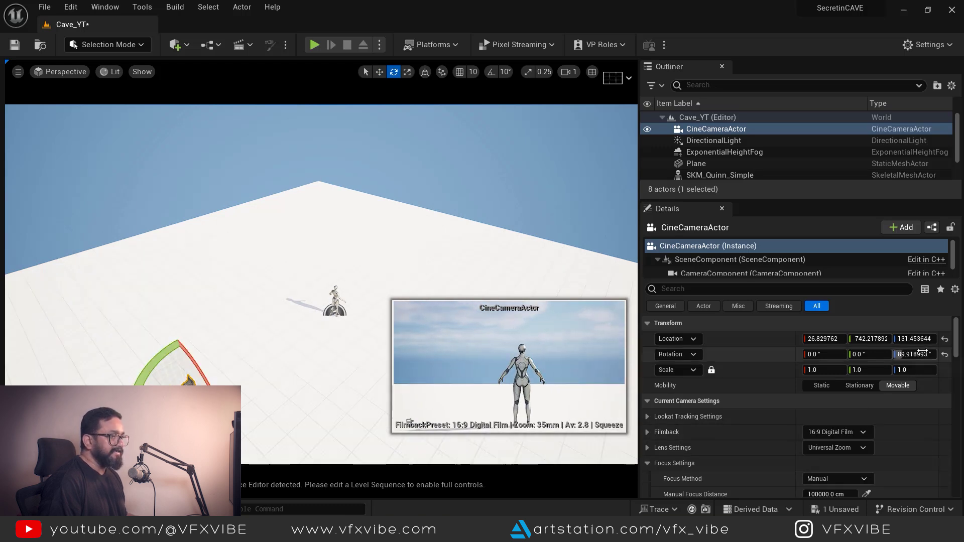
key(Return)
Move the cine camera lower and farther back from the mannequin, to about X -13, Y -1131, Z 89.
key(f)
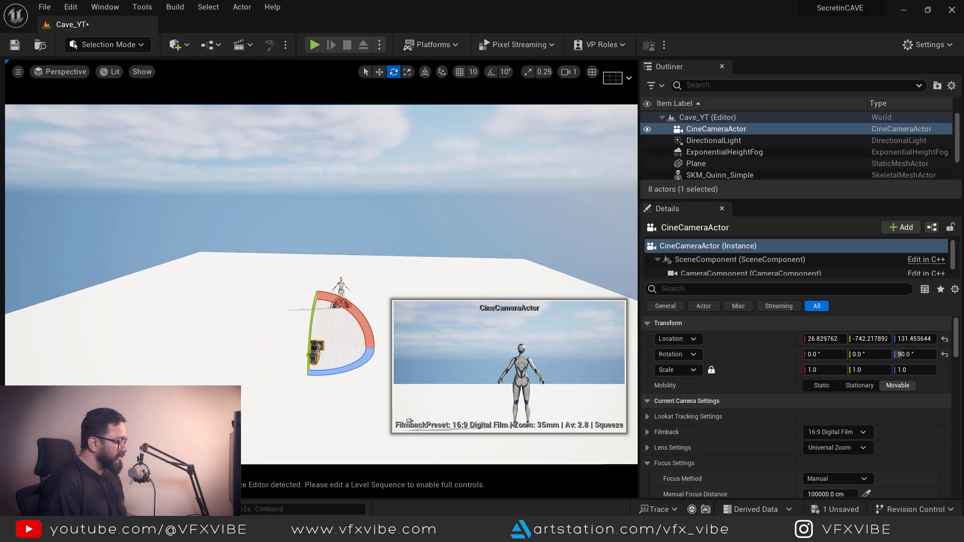
key(w)
drag(320, 312, 322, 324)
drag(351, 359, 467, 451)
right_drag(409, 421, 410, 421)
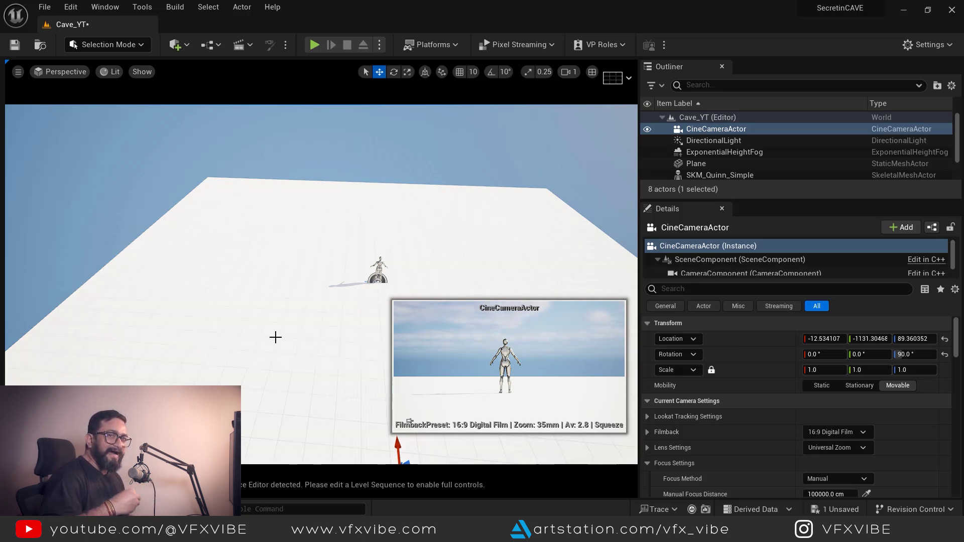
Add a cube shape, reset its location to the origin and move it beside the mannequin to about X 337.
right_drag(319, 293, 320, 294)
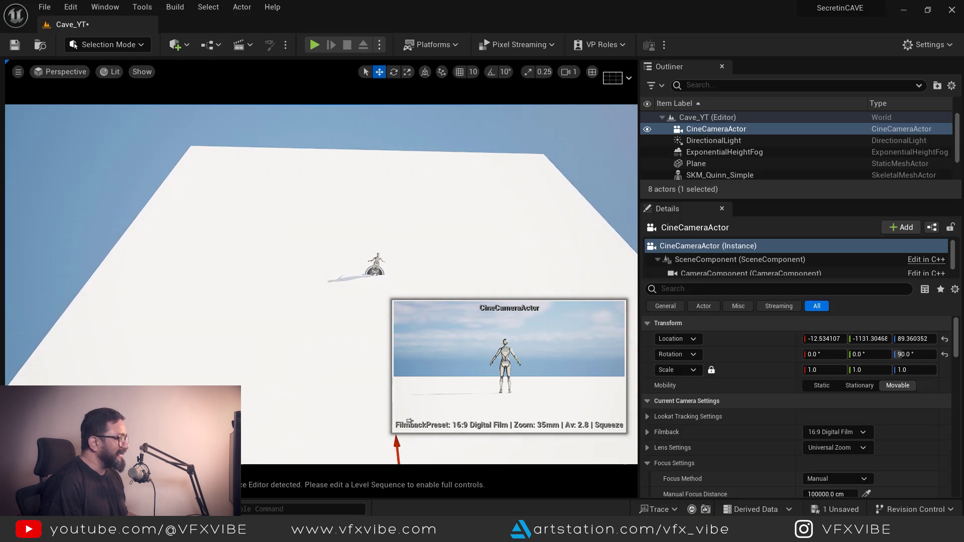
click(189, 45)
mouse_move(216, 165)
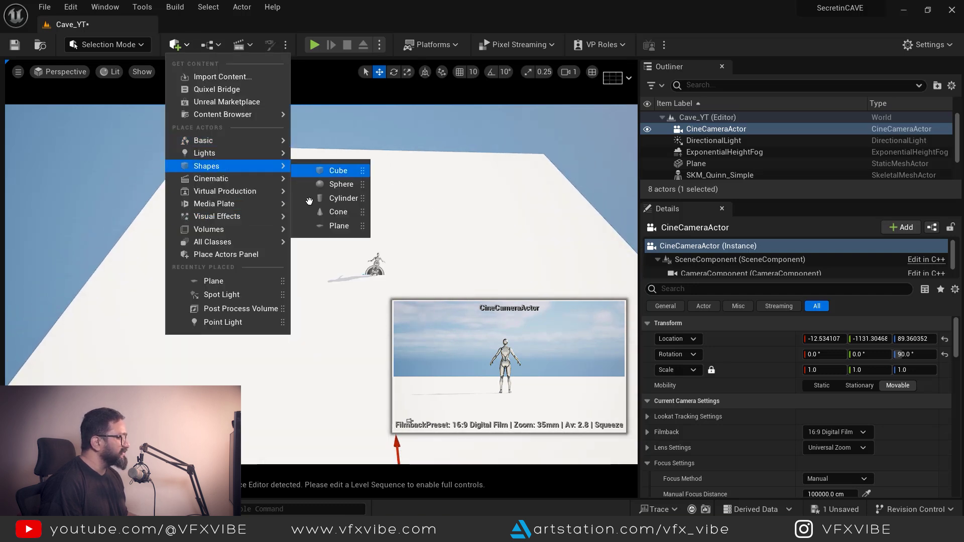
click(327, 170)
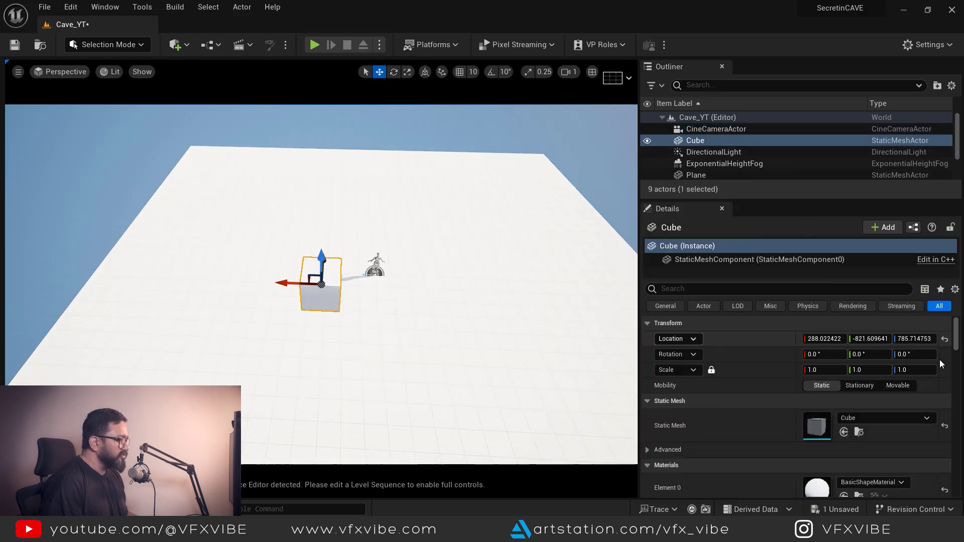
click(945, 340)
scroll(493, 362, down, 3)
drag(326, 279, 236, 288)
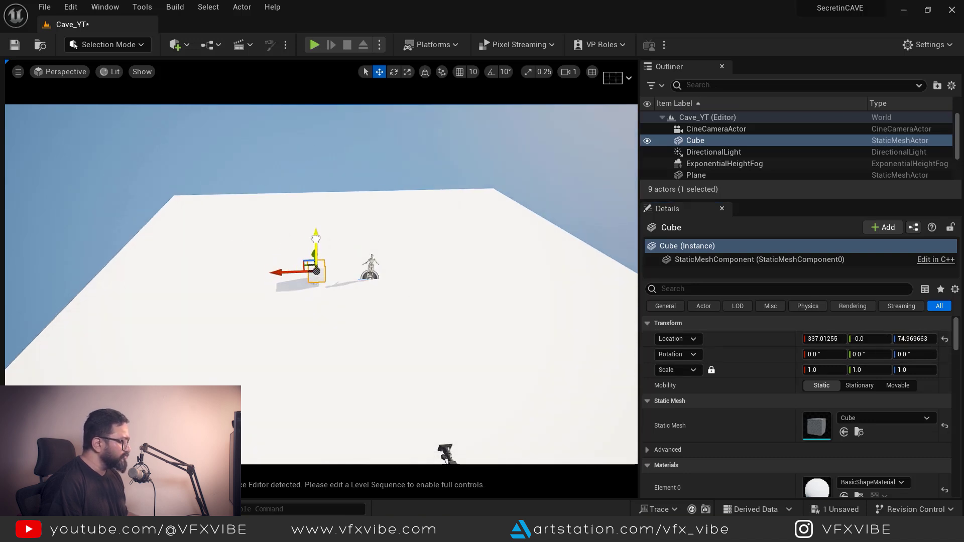
Stretch the cube into a tall wall block with a scale of about 3.07 in Y and 6.16 in Z.
key(f)
scroll(413, 316, down, 5)
drag(322, 246, 322, 151)
key(r)
alt+drag(352, 302, 422, 294)
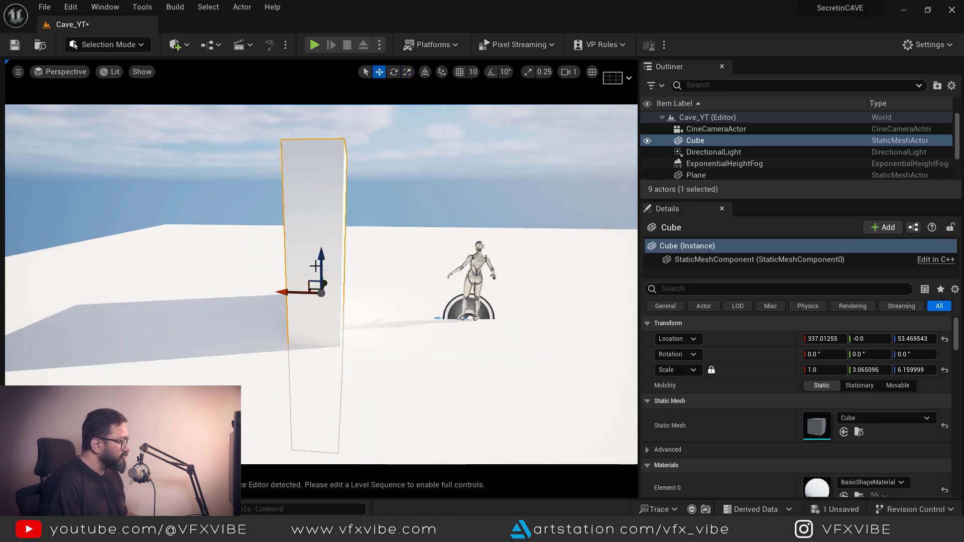
Raise the tall wall block to about X 368, Z 309 and tilt it about 9.4° around Y.
drag(322, 267, 271, 198)
scroll(368, 243, down, 3)
key(e)
key(w)
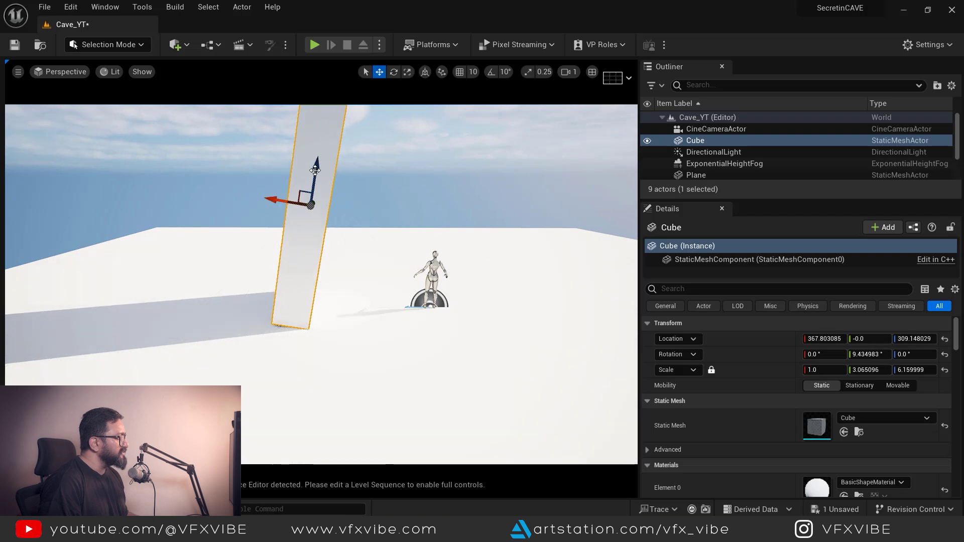
Duplicate the tilted wall block to about Y -398 and turn the copy to about -17° in Z.
alt+drag(356, 257, 245, 257)
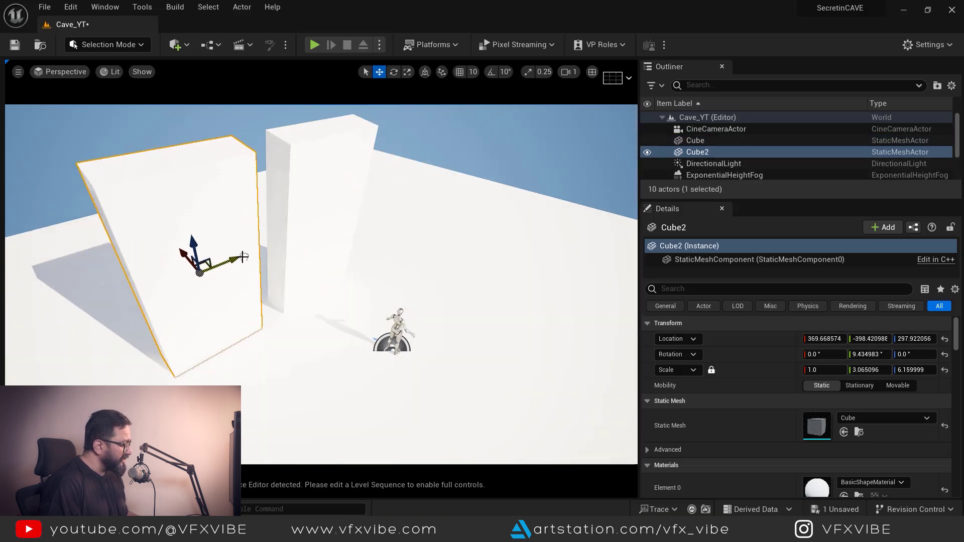
key(e)
drag(211, 313, 241, 308)
alt+drag(175, 61, 176, 74)
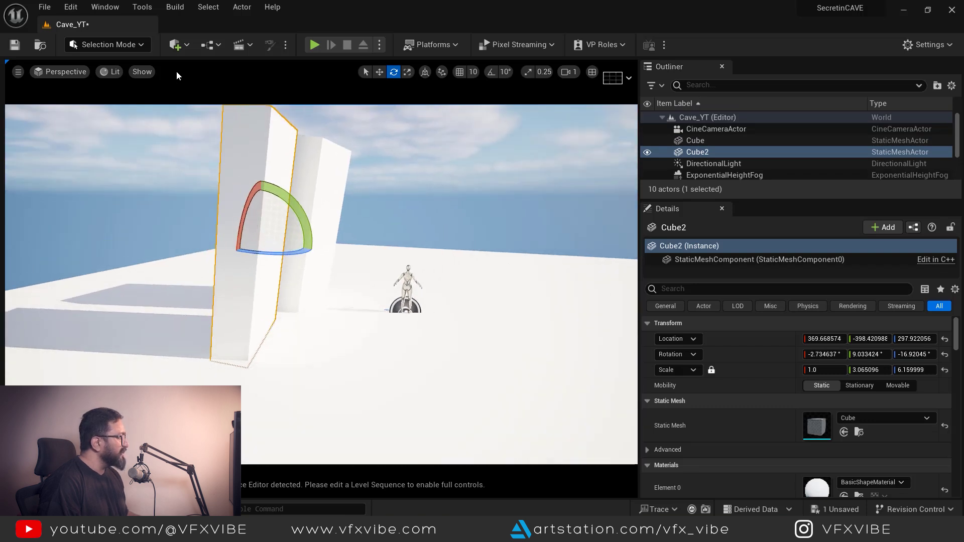
Look through the cine camera and duplicate the turned wall block closer to the camera on the same side.
click(62, 70)
click(89, 202)
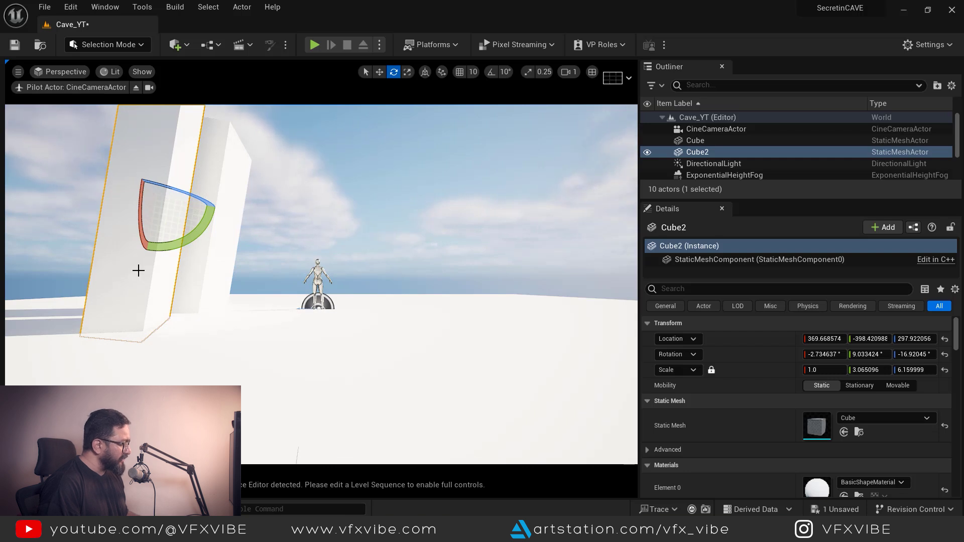
key(w)
alt+drag(136, 201, 105, 215)
Copy the first wall block across from the mannequin, tilt it about -13.3° around Y, and place another copy at about X -510, Y -415.
click(215, 208)
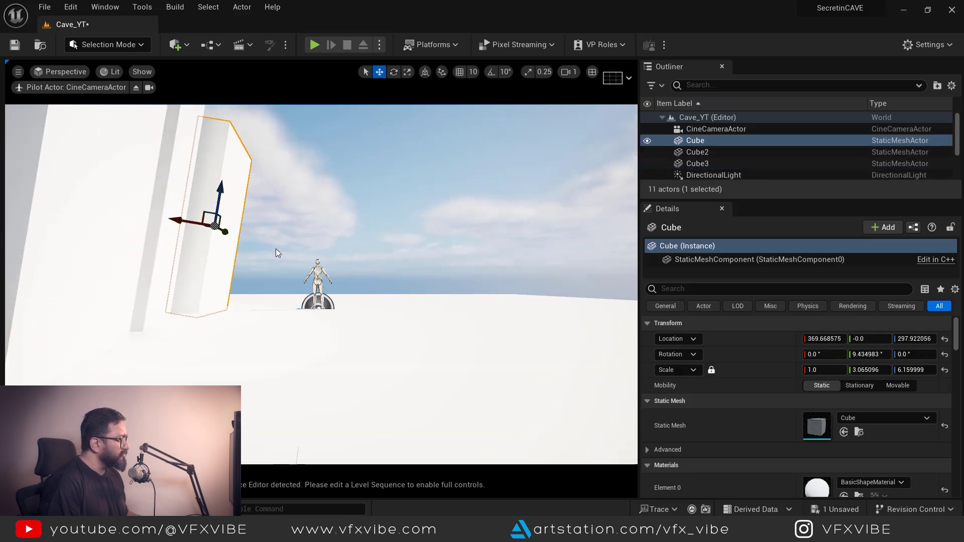
alt+drag(190, 224, 467, 190)
key(e)
drag(459, 232, 399, 237)
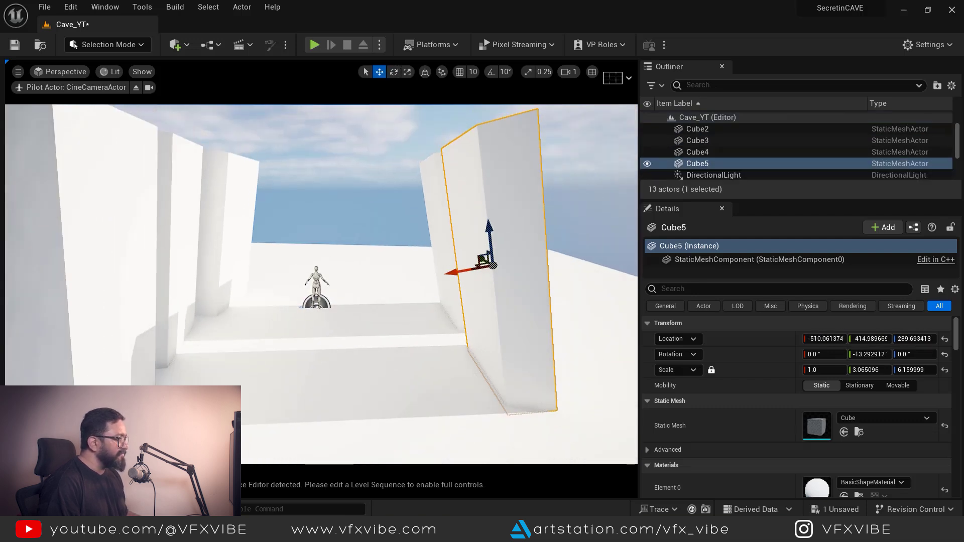
scroll(321, 282, down, 2)
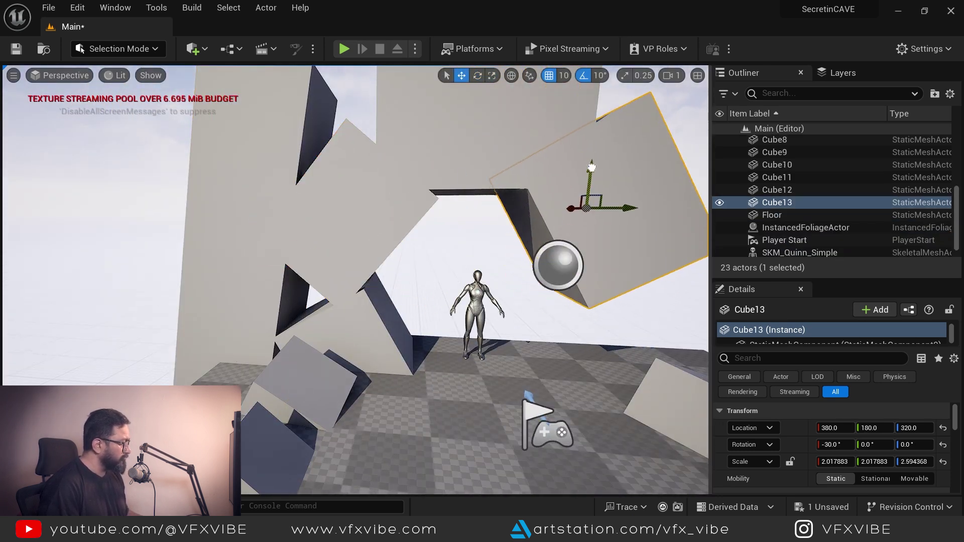
click(388, 346)
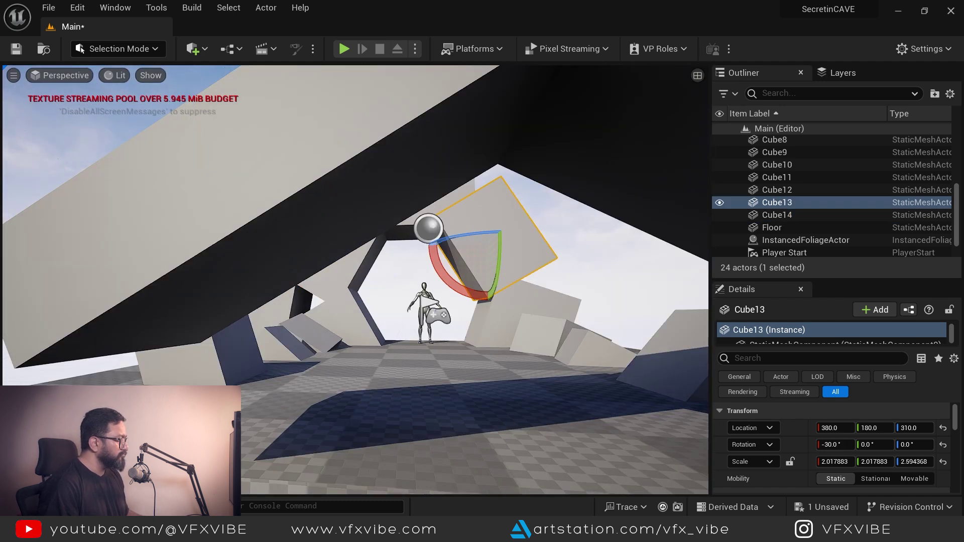
right_drag(636, 340, 537, 410)
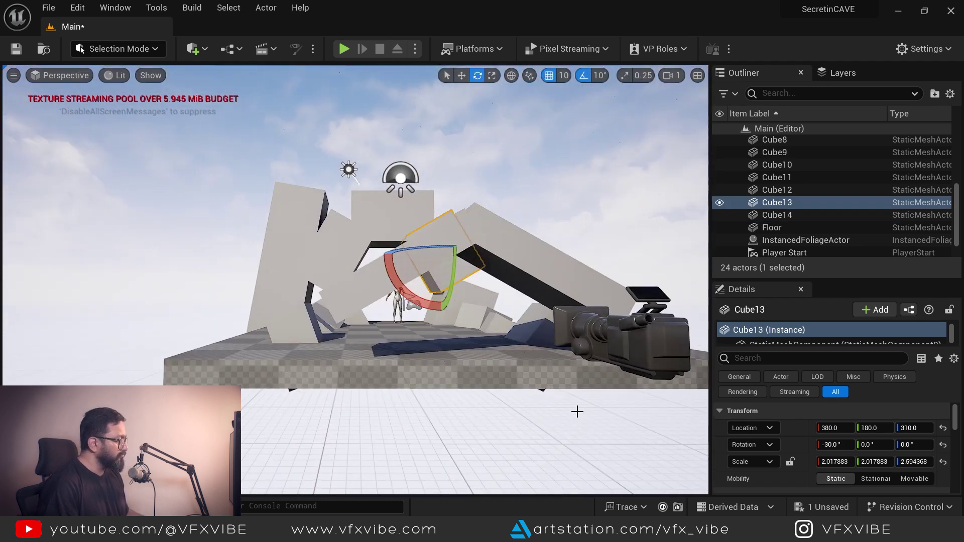
right_drag(321, 226, 322, 282)
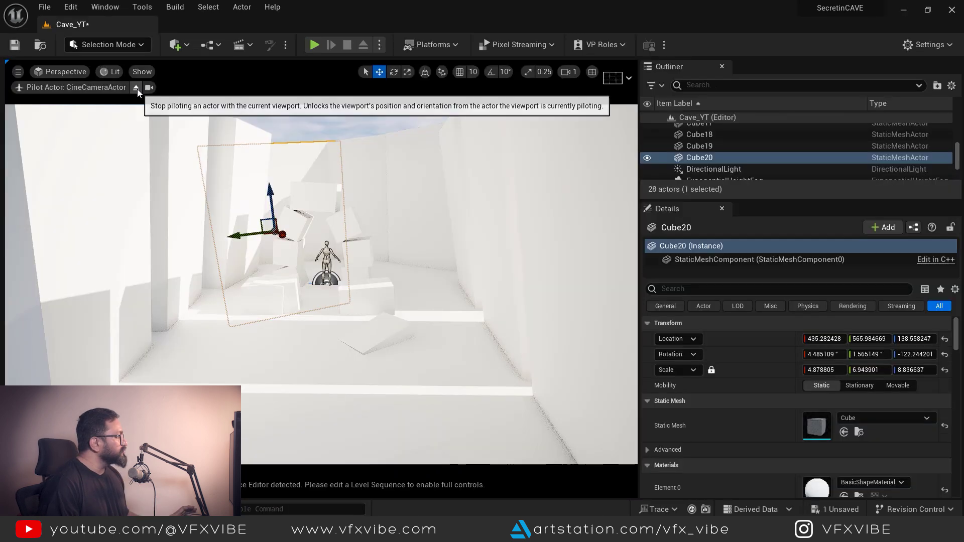
Stop piloting the cine camera and browse the static meshes in the Megascans content folder for rock assets.
click(137, 89)
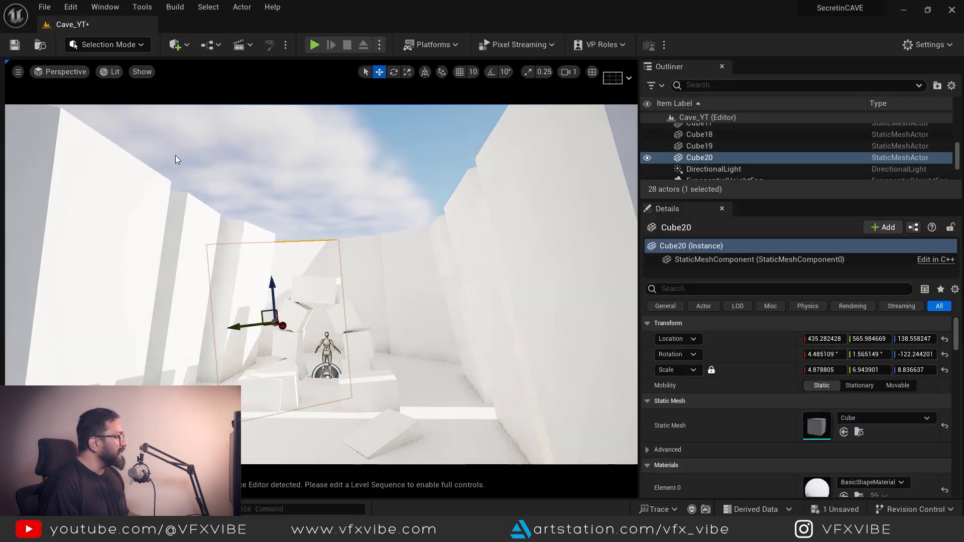
key(ctrl+space)
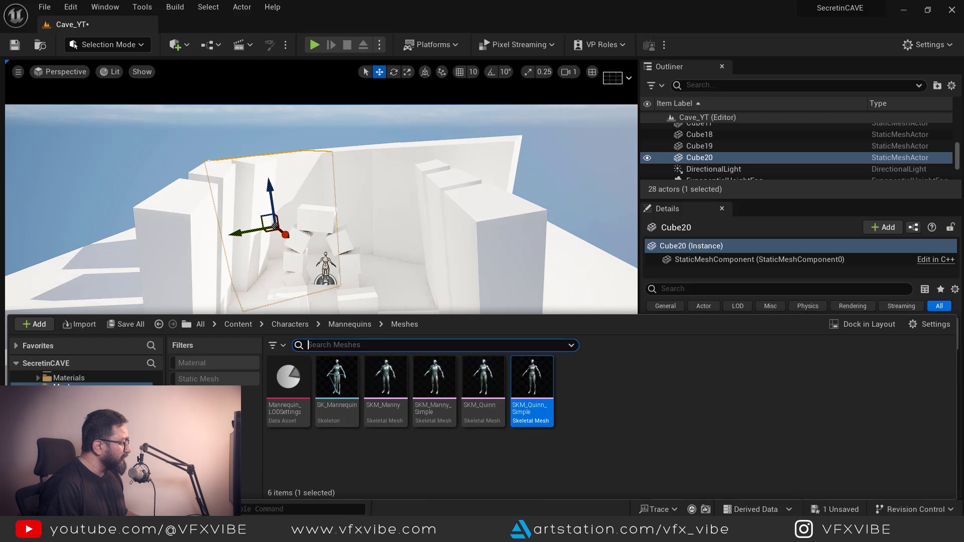
click(197, 379)
drag(459, 314, 459, 260)
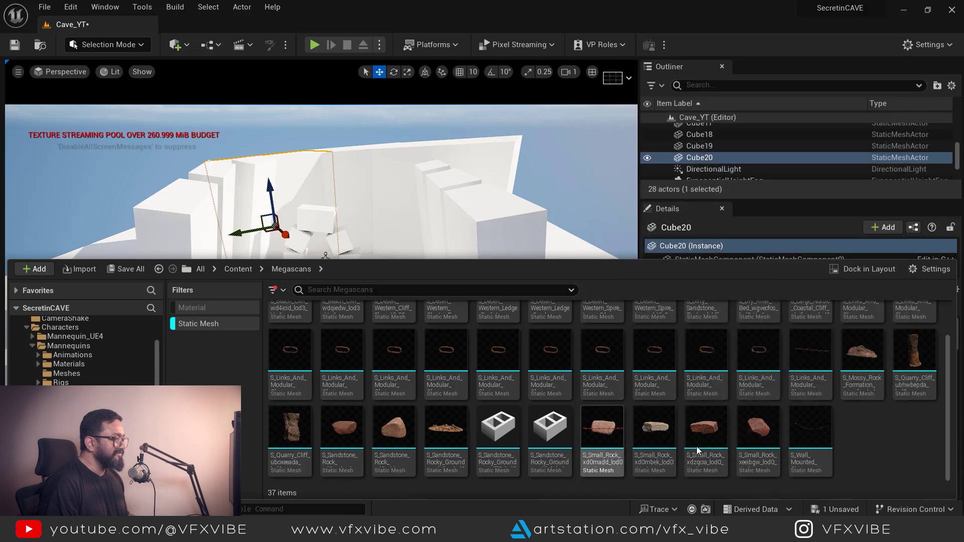
scroll(680, 424, up, 1)
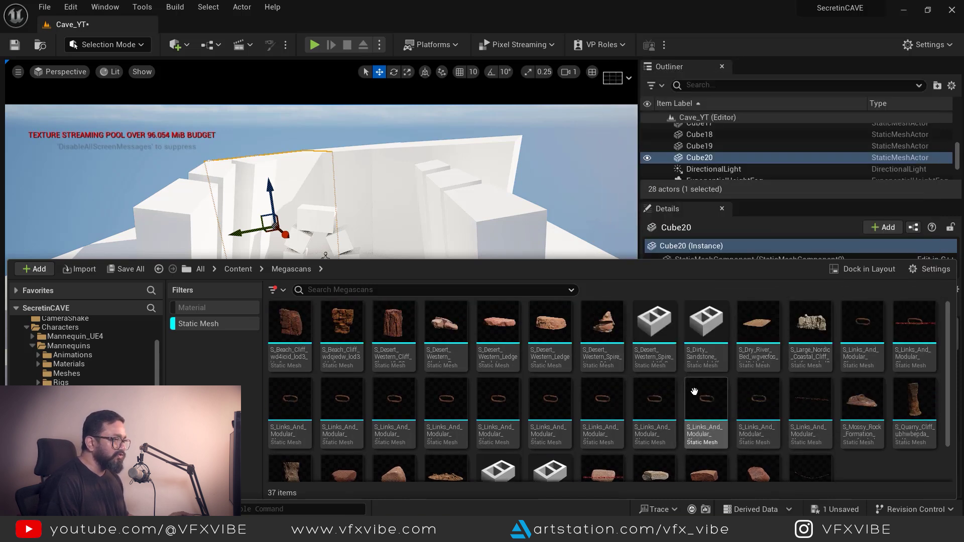
mouse_move(695, 391)
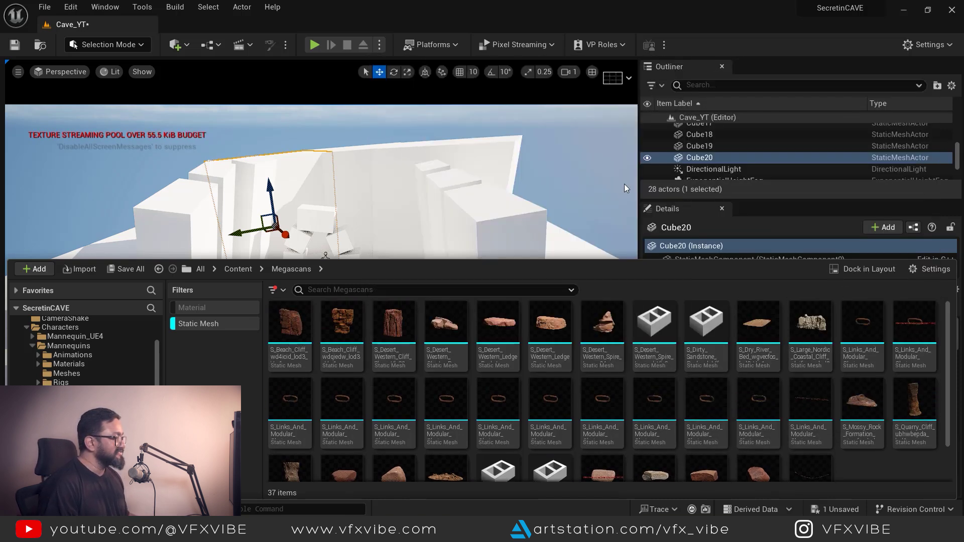
key(ctrl+space)
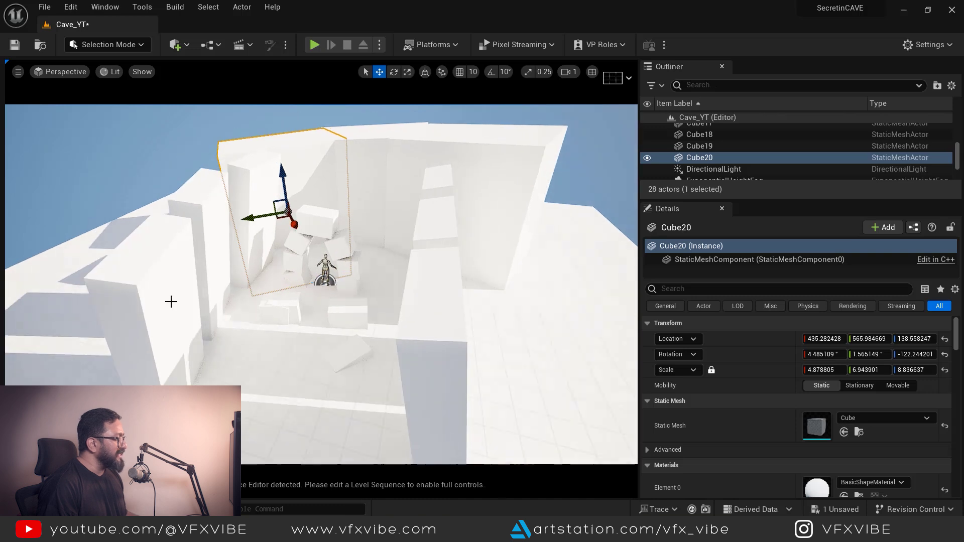
alt+drag(494, 314, 454, 314)
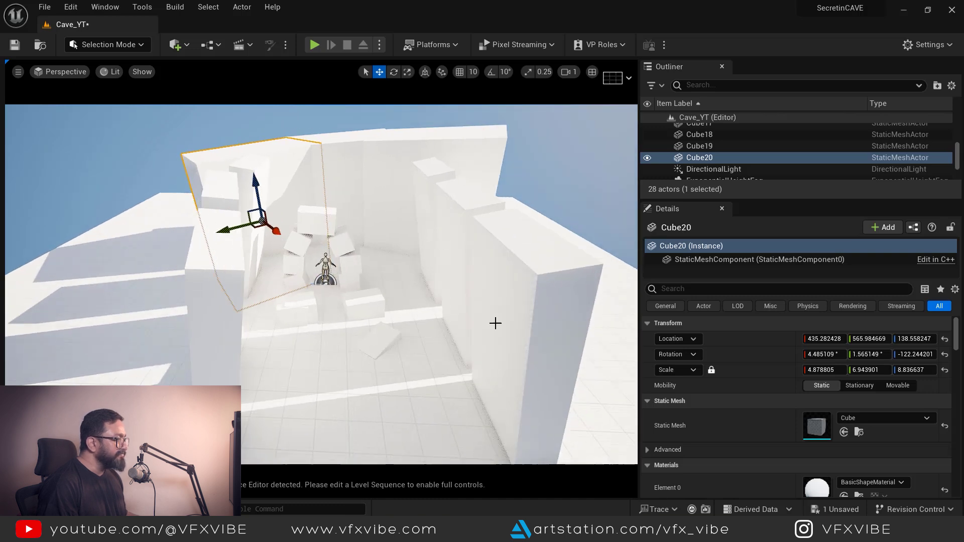
Place the S_Beach_Cliff_wdqiedw_lod3 mesh in the level and rotate it to about 174.5° in Z.
key(ctrl+space)
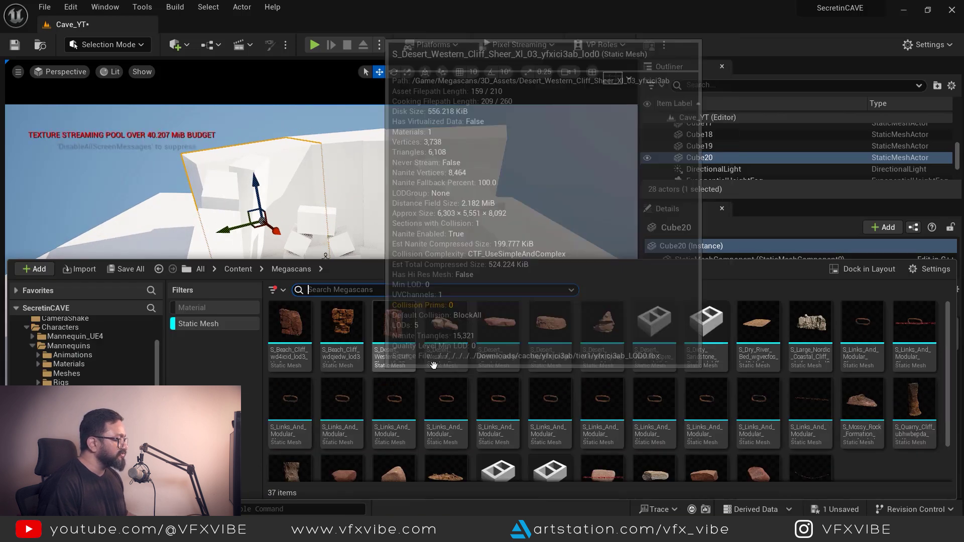
click(351, 308)
drag(363, 216, 333, 351)
right_drag(474, 324, 474, 324)
key(e)
drag(297, 396, 401, 382)
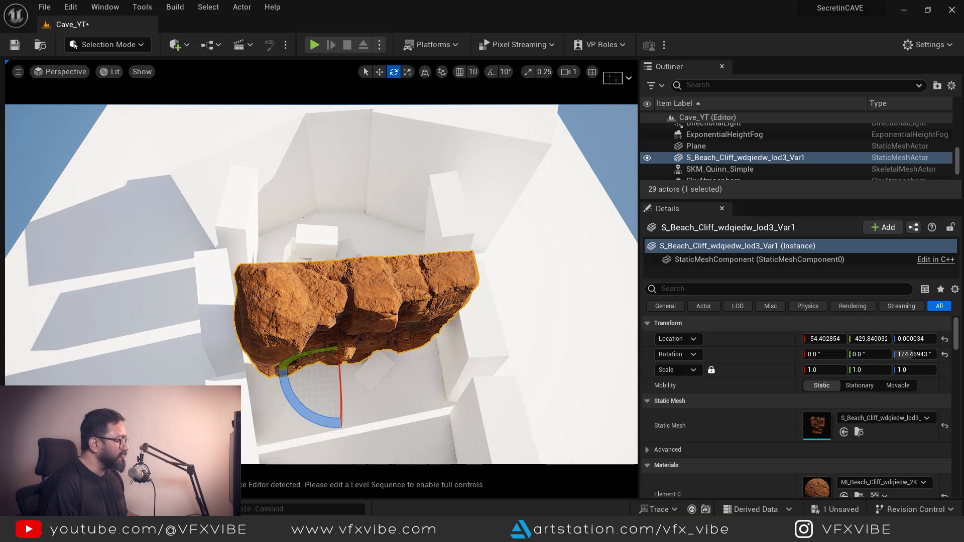
Move the beach cliff behind the mannequin to about X 36, Y 502 and lower it to about Z -10.
right_drag(401, 381, 401, 382)
drag(380, 403, 329, 242)
scroll(335, 194, up, 4)
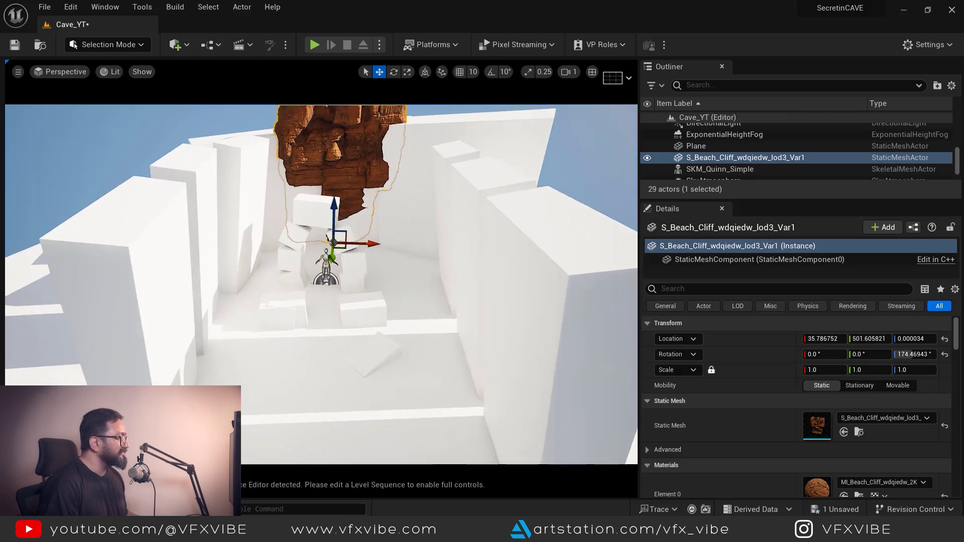
drag(335, 197, 336, 201)
right_drag(335, 201, 418, 176)
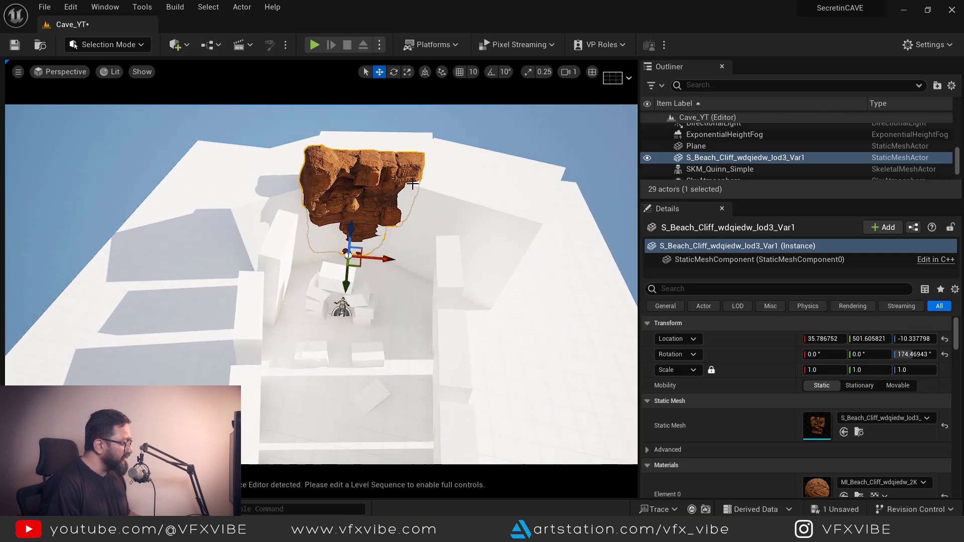
Scale the beach cliff uniformly to about 1.1 while looking through the cine camera, and leave the camera view.
right_drag(365, 266, 369, 264)
click(59, 72)
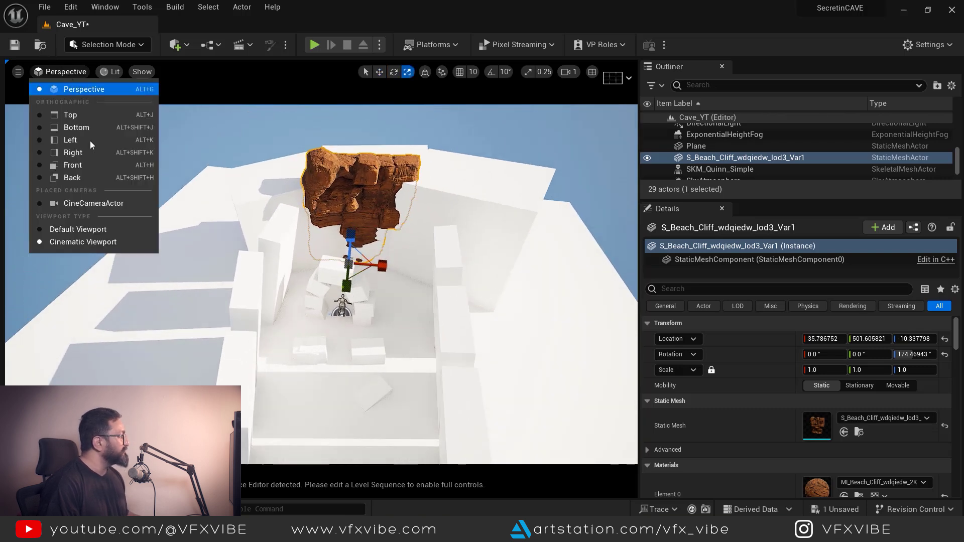
click(55, 205)
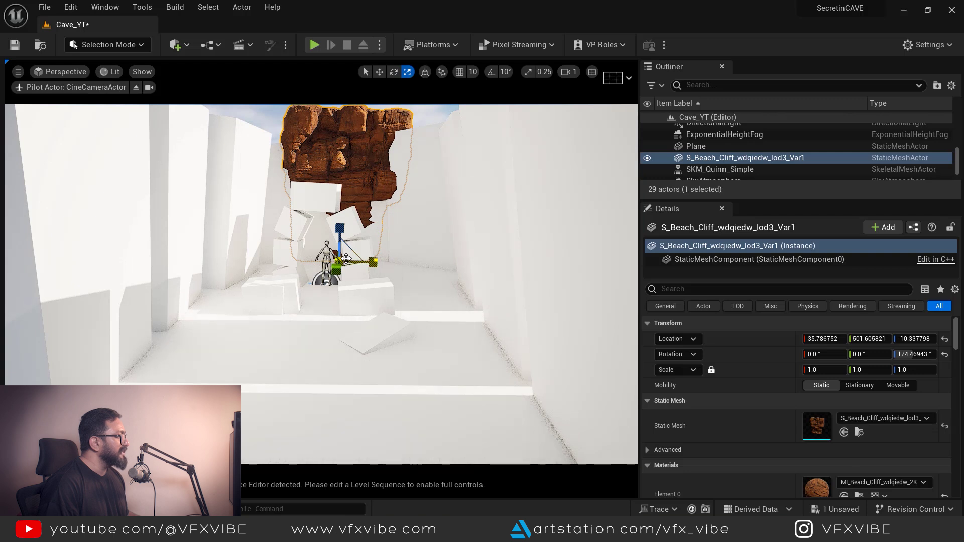
drag(346, 259, 353, 253)
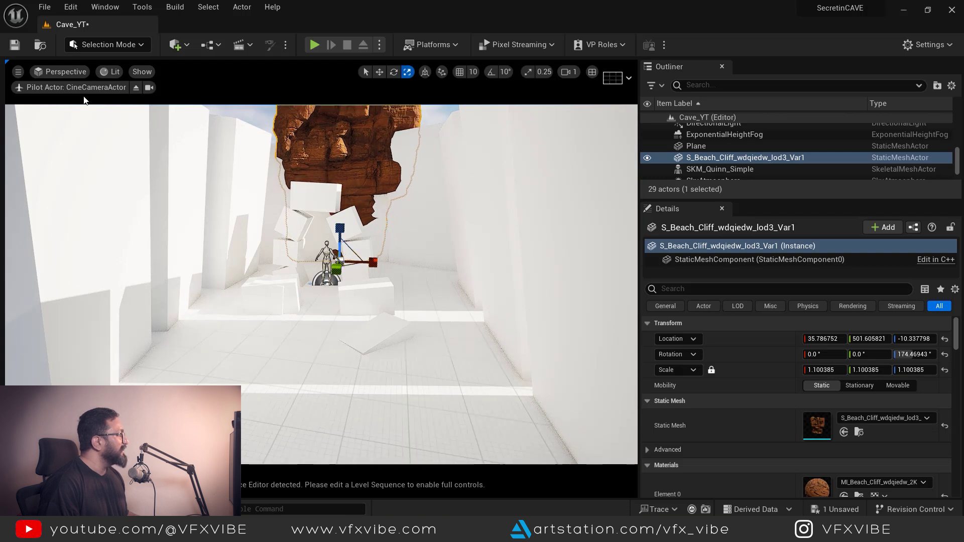
click(136, 89)
right_drag(433, 203, 424, 203)
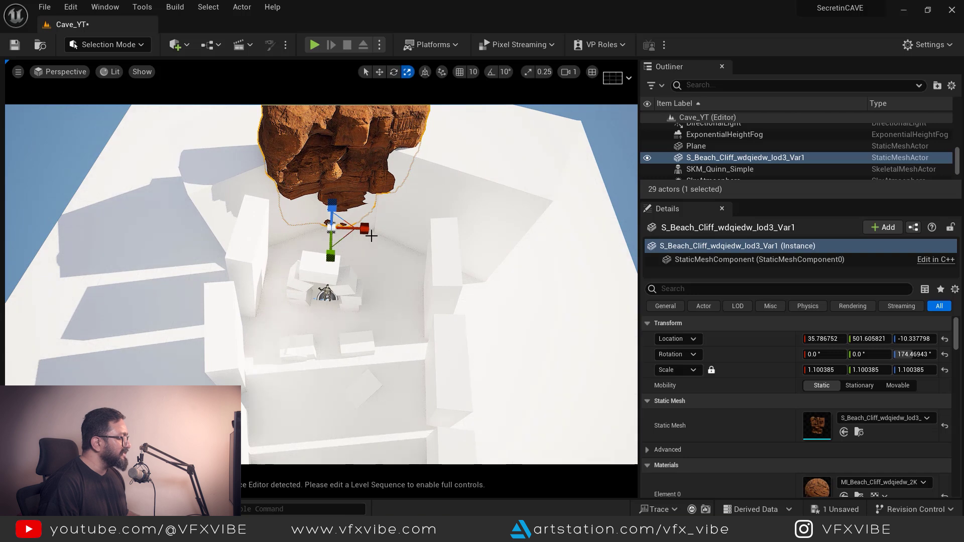
Duplicate the beach cliff, rotate the copy to about 223.5° in Z and position it at about X -458, Y 346.
alt+drag(372, 229, 477, 266)
key(e)
drag(415, 263, 538, 241)
mouse_move(538, 241)
right_down()
mouse_move(527, 221)
mouse_move(540, 245)
right_up()
key(w)
drag(400, 244, 408, 275)
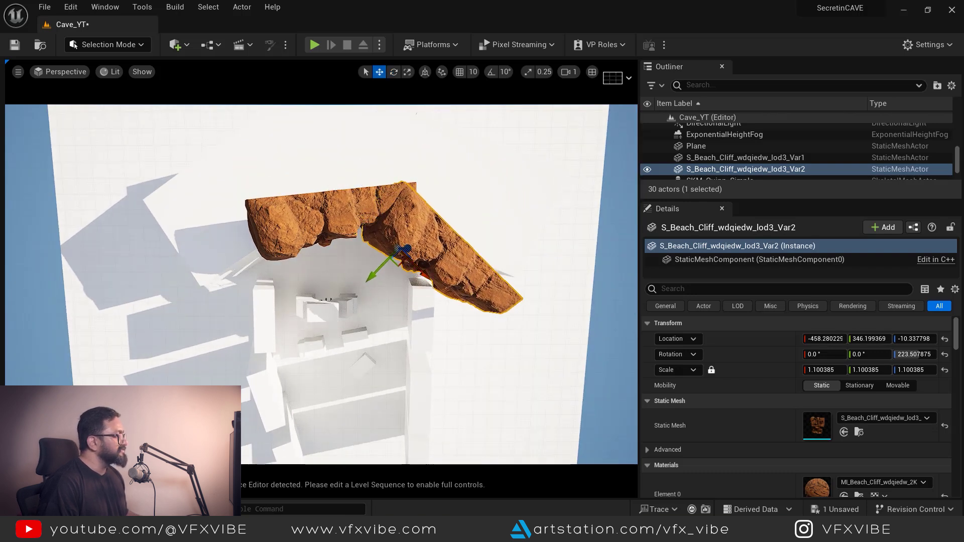
right_drag(408, 275, 359, 239)
right_drag(296, 170, 222, 158)
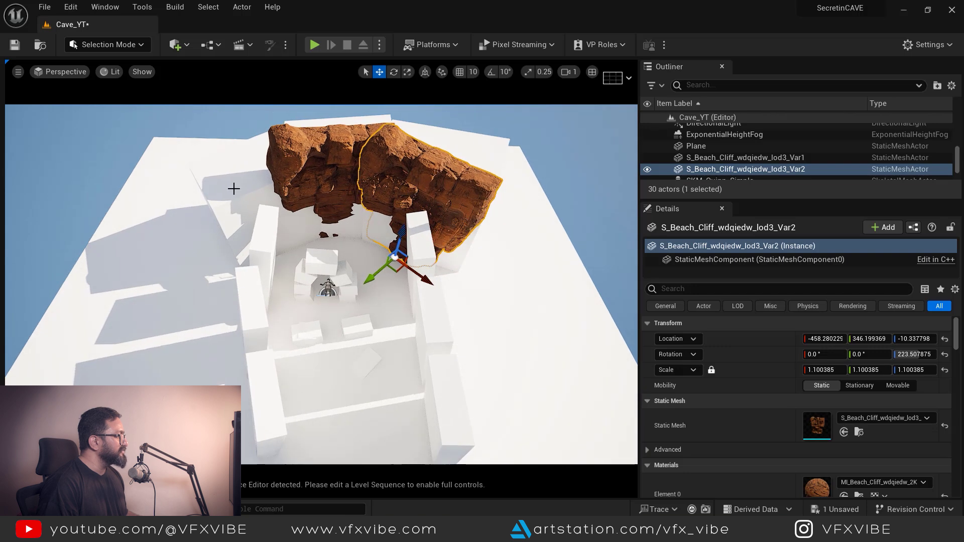
Place the S_Desert_Western_Cliff_Sheer_Xl_03 mesh in the level and reset its location to the origin.
key(ctrl+space)
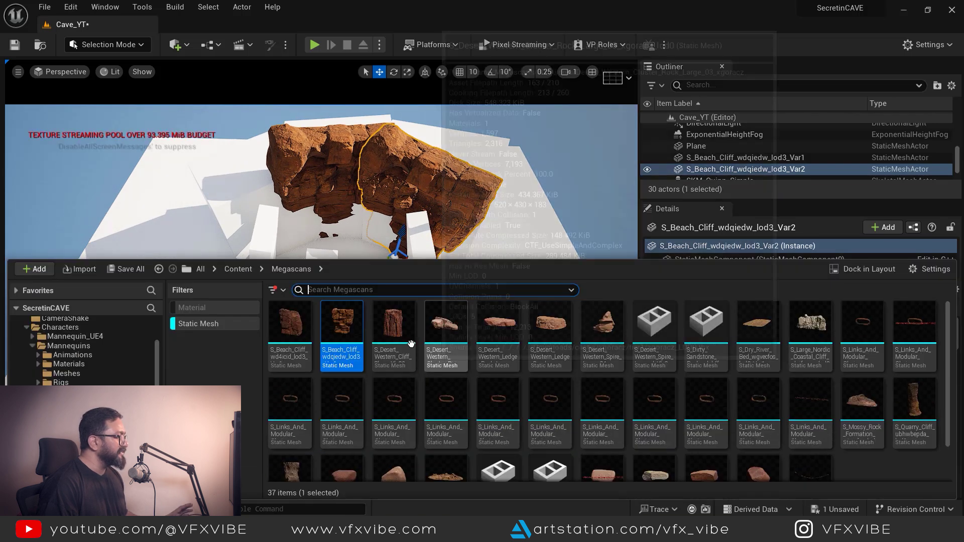
drag(396, 334, 233, 232)
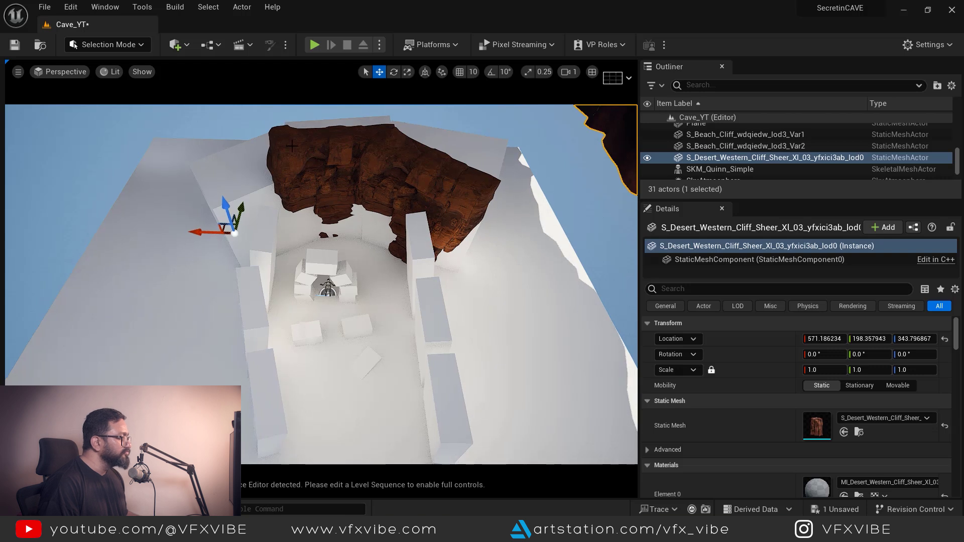
key(f)
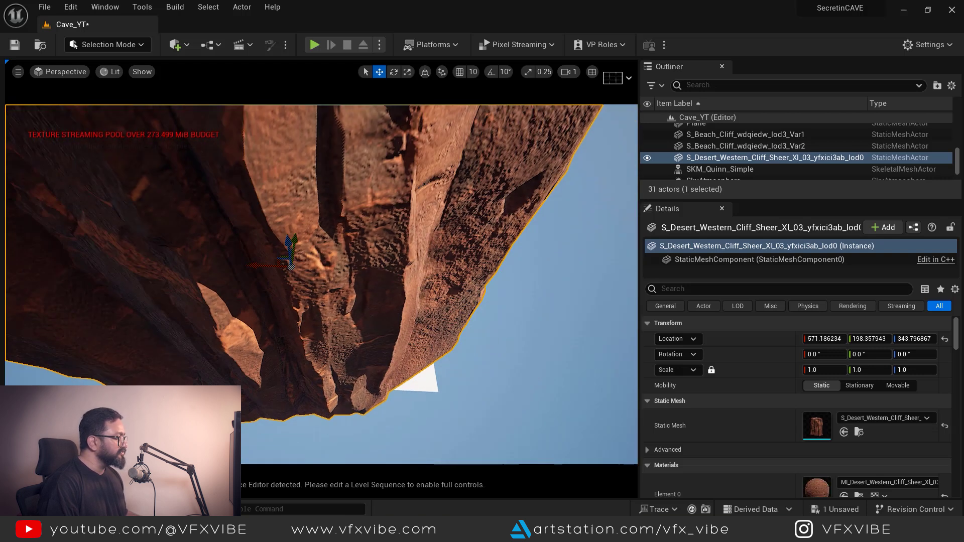
alt+drag(322, 261, 562, 455)
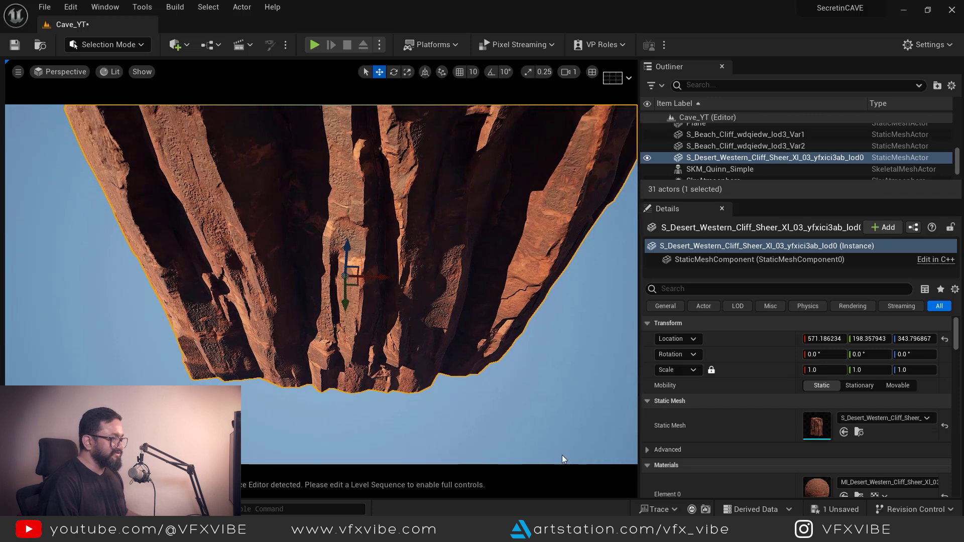
click(945, 339)
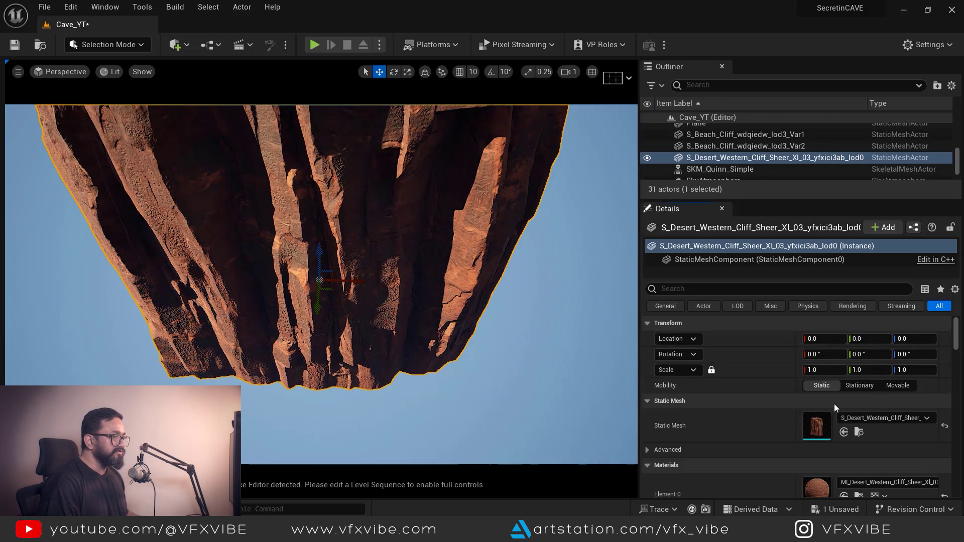
Shrink the desert cliff uniformly to a scale of 0.1, trying 0.2 first.
click(820, 370)
text(.2)
key(Return)
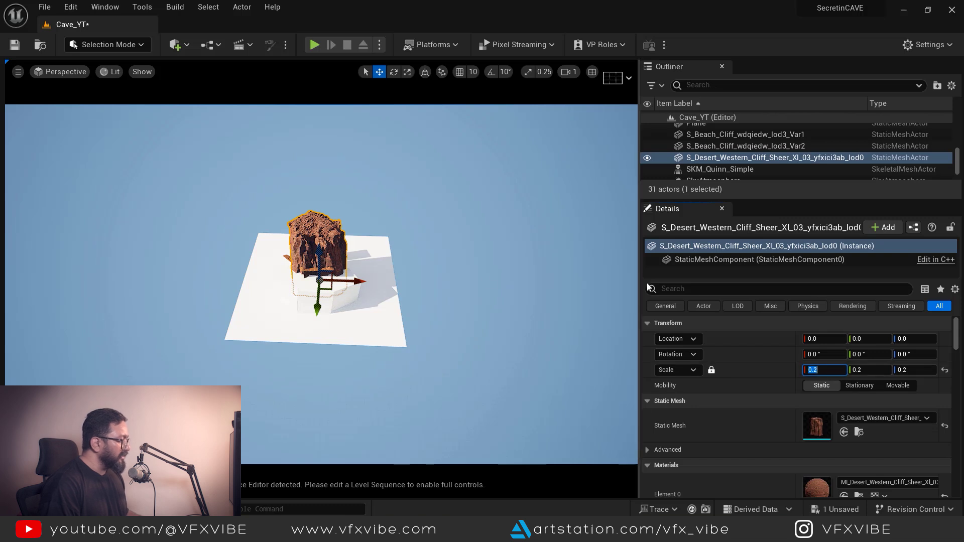
alt+drag(296, 411, 352, 342)
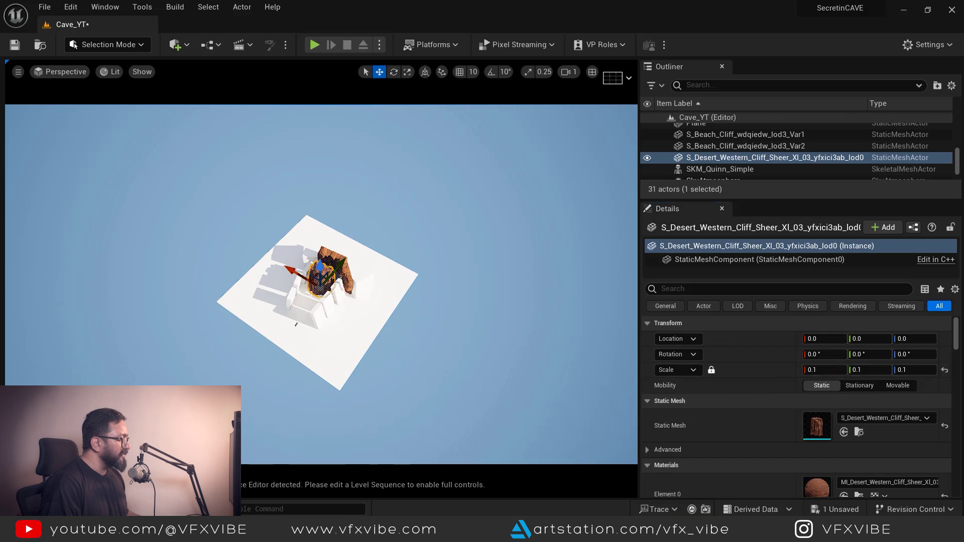
key(f)
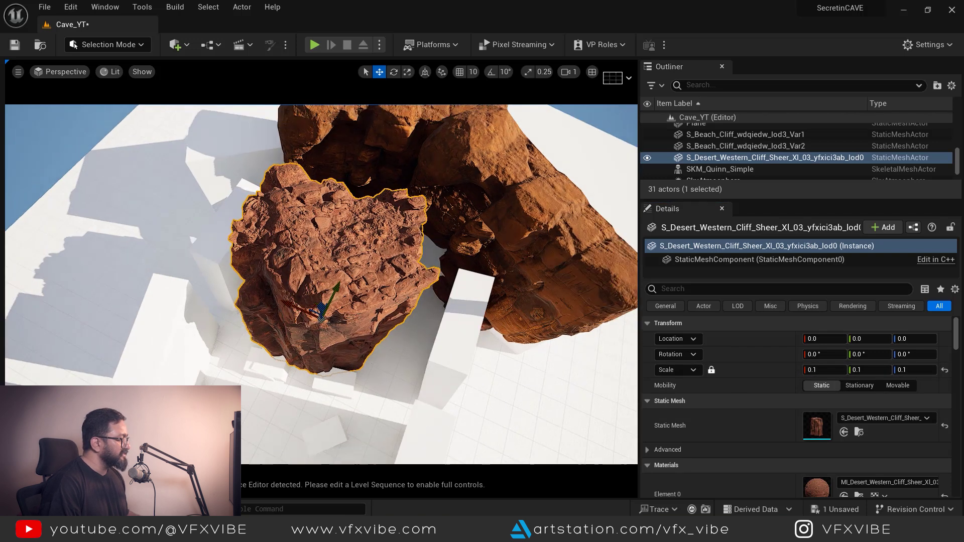
Rotate the desert cliff to about -45.8° in Z, position it at about X 438, Y 343, and look through CineCameraActor.
drag(339, 369, 290, 360)
key(w)
key(f)
drag(319, 298, 362, 236)
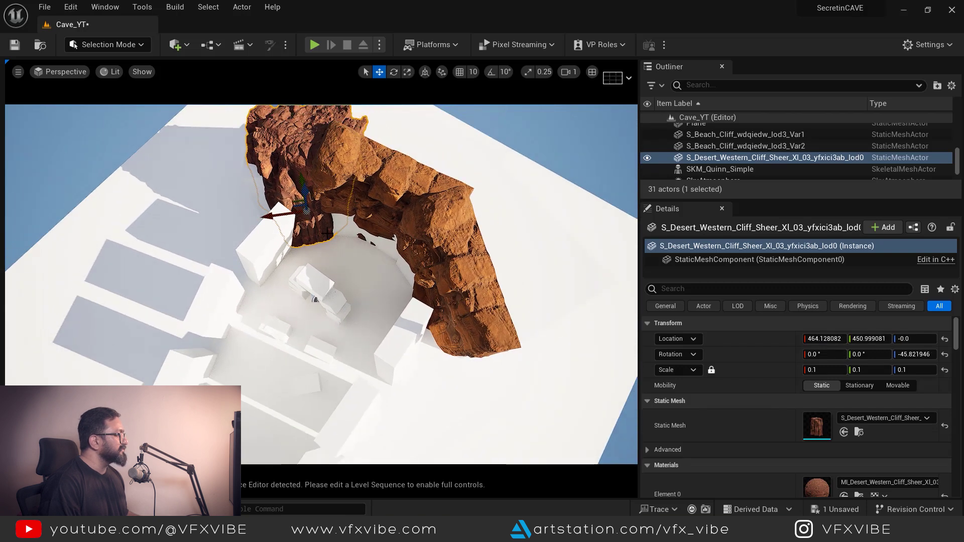
drag(278, 216, 140, 65)
click(81, 71)
click(55, 204)
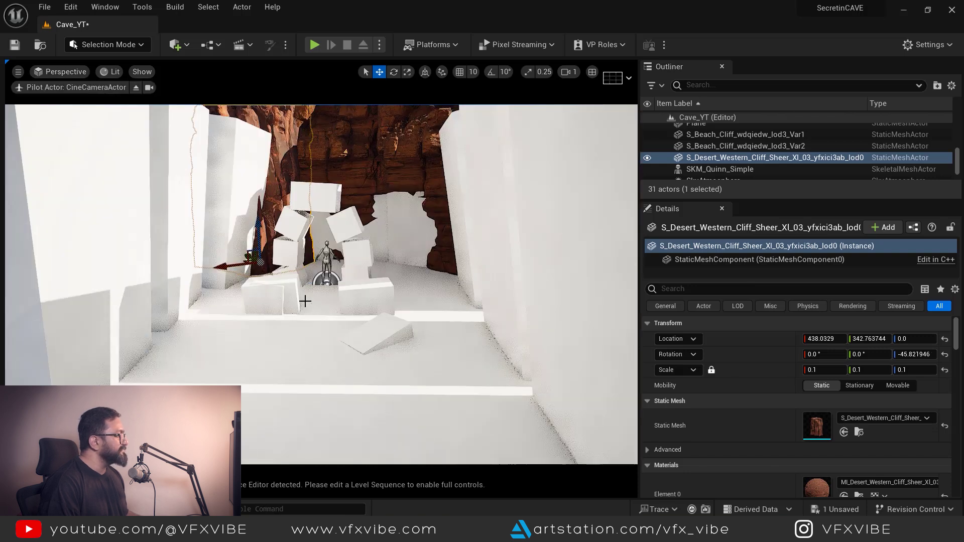
Delete the blockout cubes standing behind the arch and the cube lying across its top.
click(432, 231)
key(Delete)
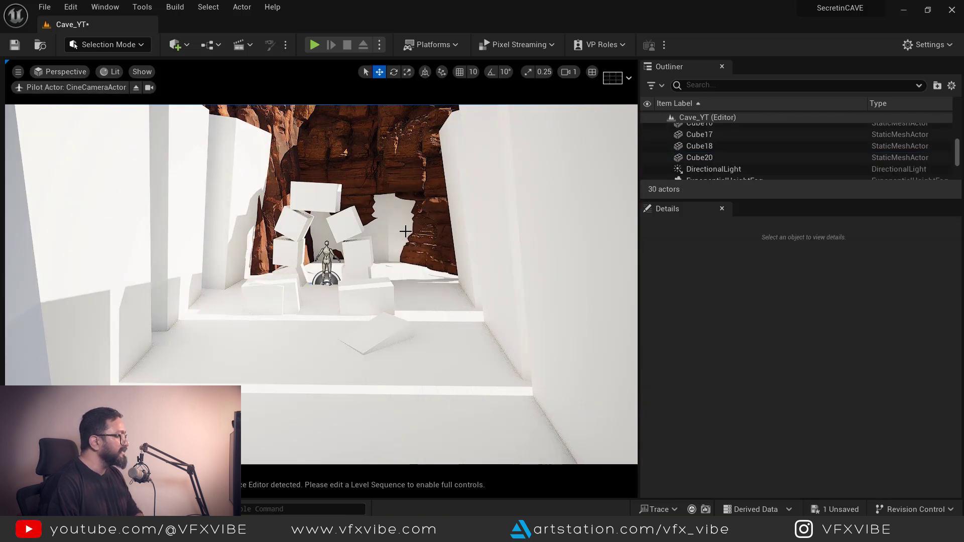
click(390, 215)
key(Delete)
click(310, 196)
key(Delete)
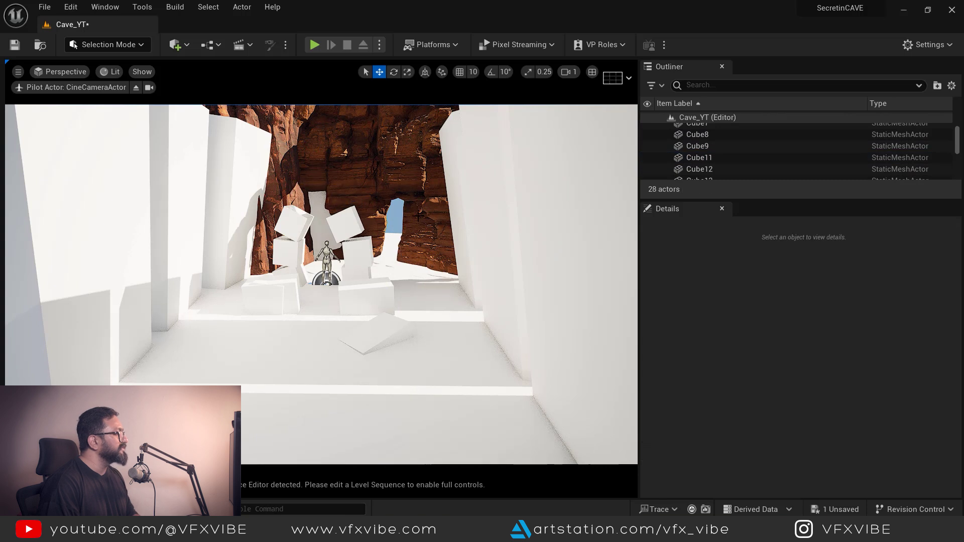
Move the S_Beach_Cliff_wdqiedw_lod3_Var2 copy to about X -354, Y 445 to close the gap in the back wall.
click(437, 259)
drag(464, 281, 440, 260)
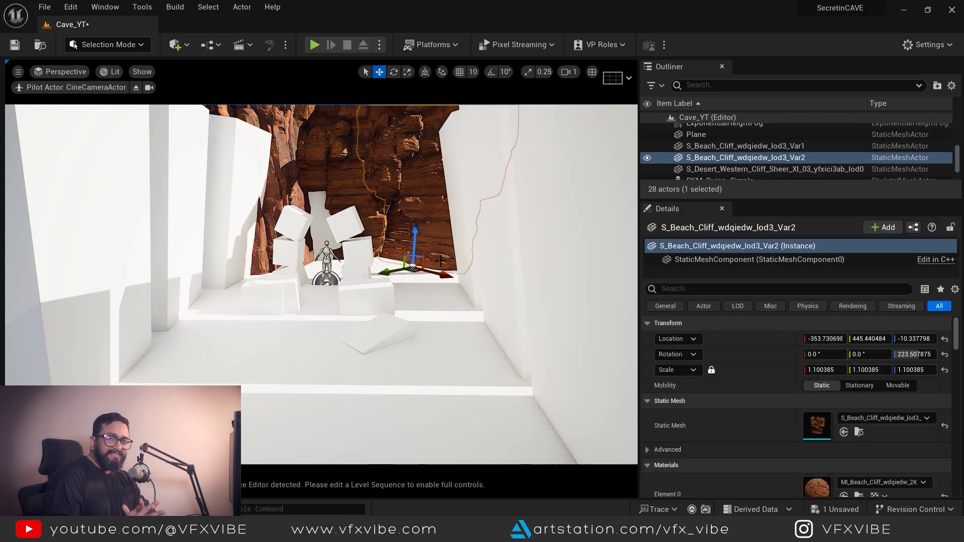
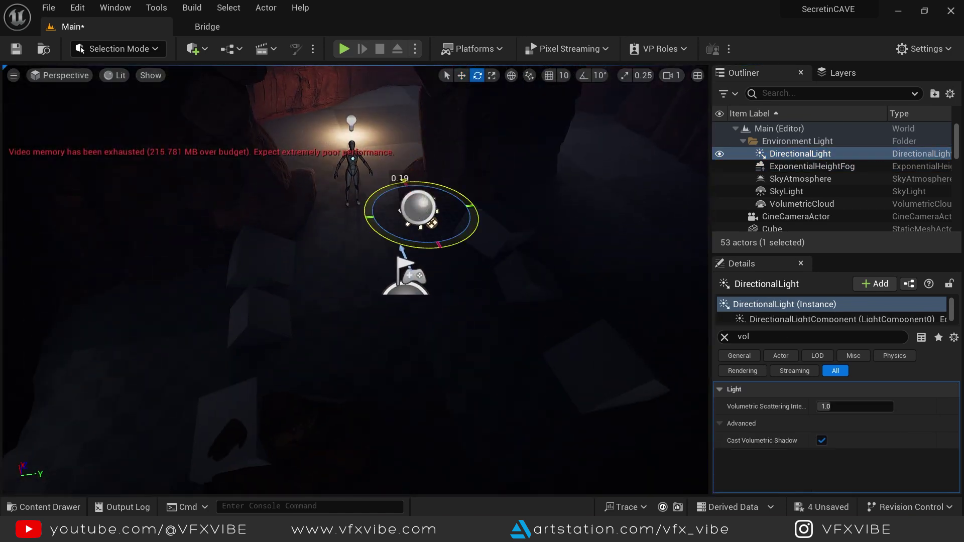
Rotate the directional light about its vertical axis in the Main level, and activate scaling for the Cube2 roof slab.
drag(437, 245, 381, 162)
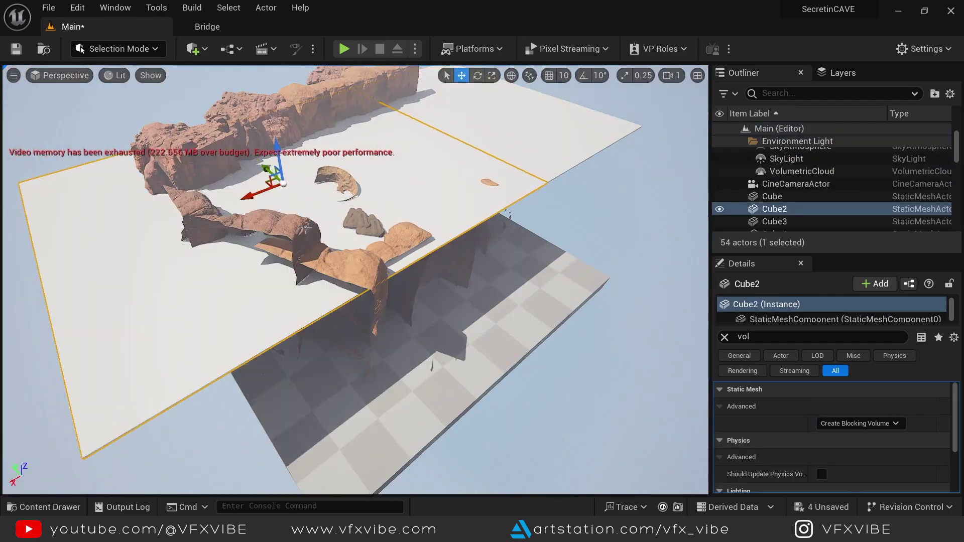
key(r)
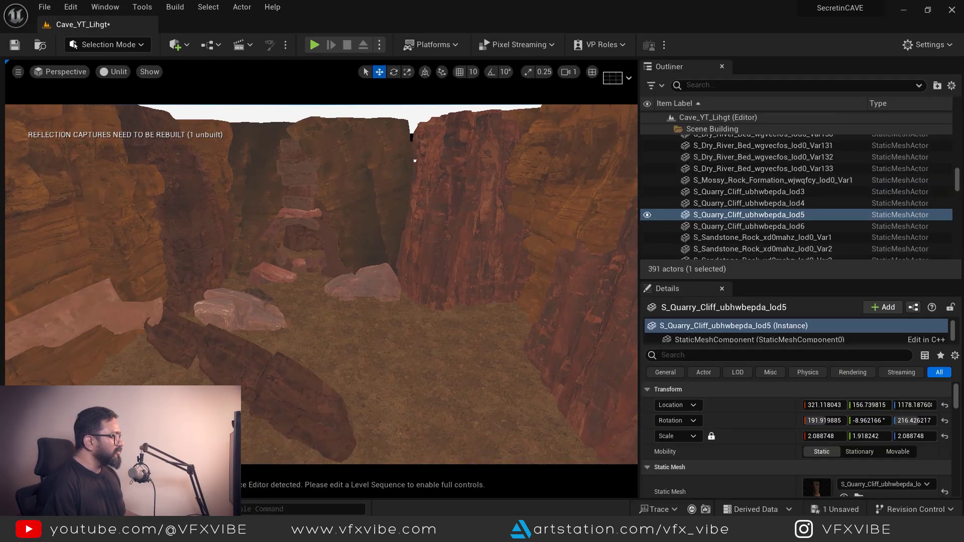
Examine the Cave_YT_Lihgt cave from outside, selecting the large flat cube that covers it as a roof.
scroll(444, 327, down, 10)
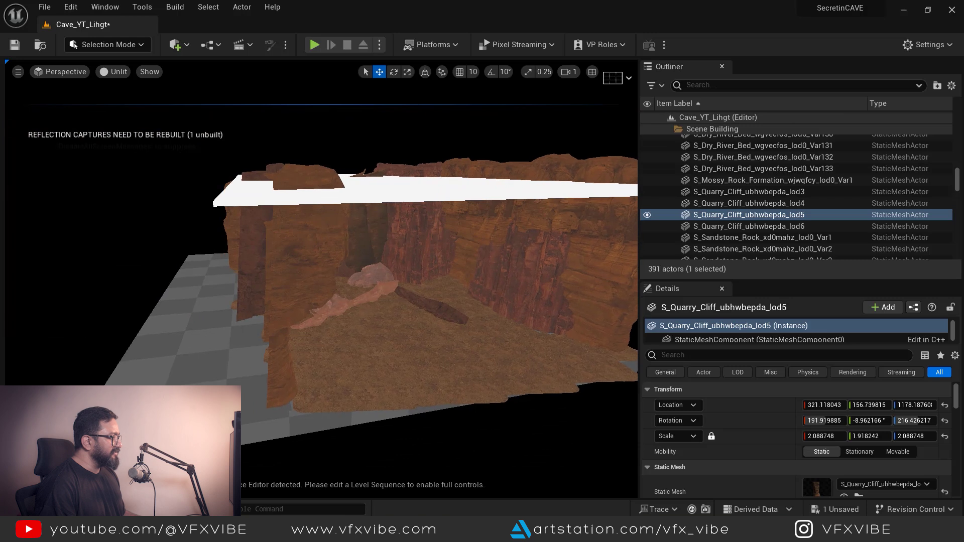
click(428, 228)
right_drag(428, 228, 382, 196)
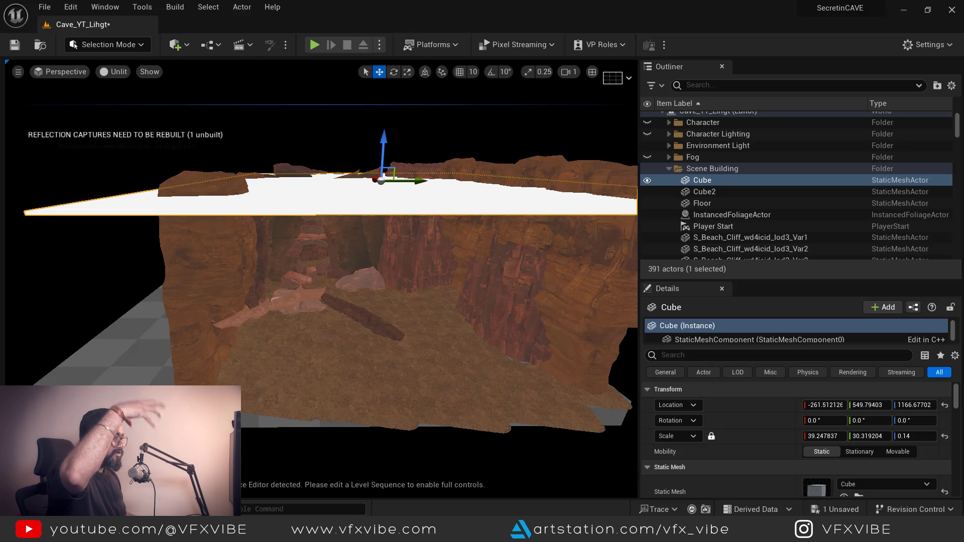
scroll(503, 355, up, 8)
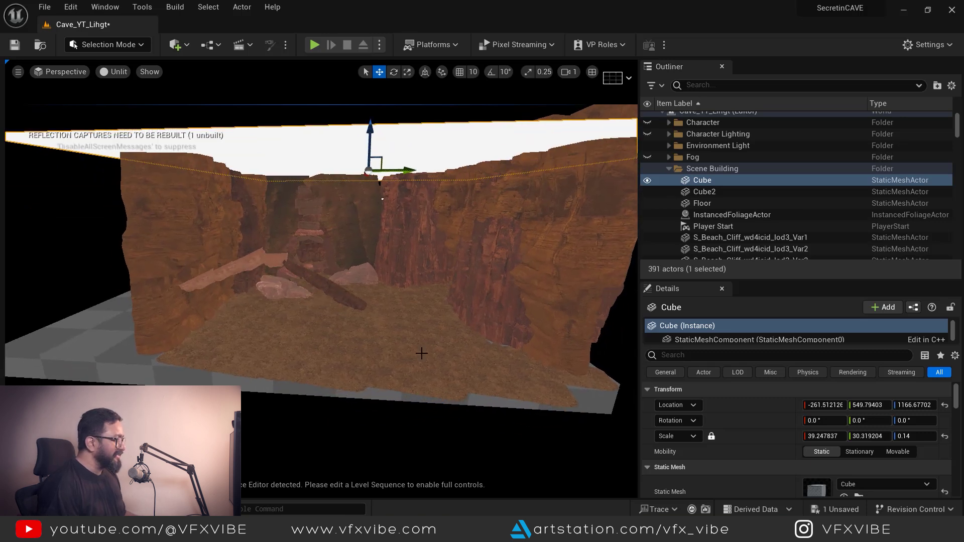
right_drag(456, 342, 442, 354)
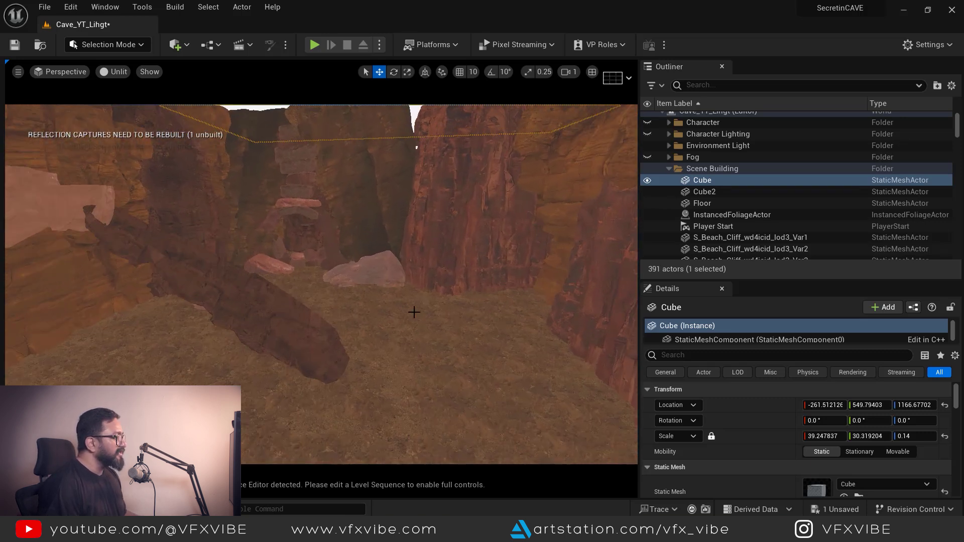
Examine the cave floor up close, selecting a sandstone rocky ground piece and the large desert cluster rock.
click(442, 354)
key(f)
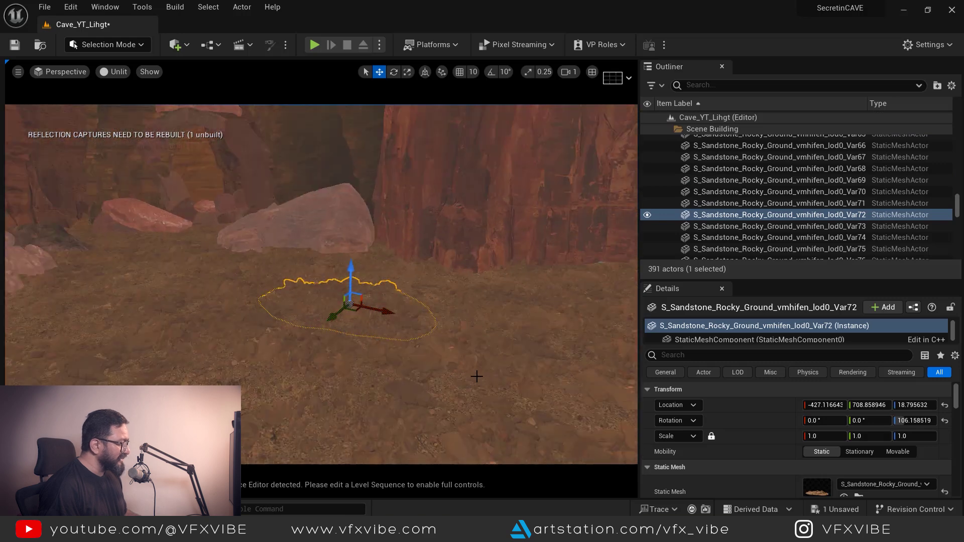
alt+drag(325, 290, 266, 292)
scroll(323, 291, down, 3)
right_drag(323, 290, 486, 262)
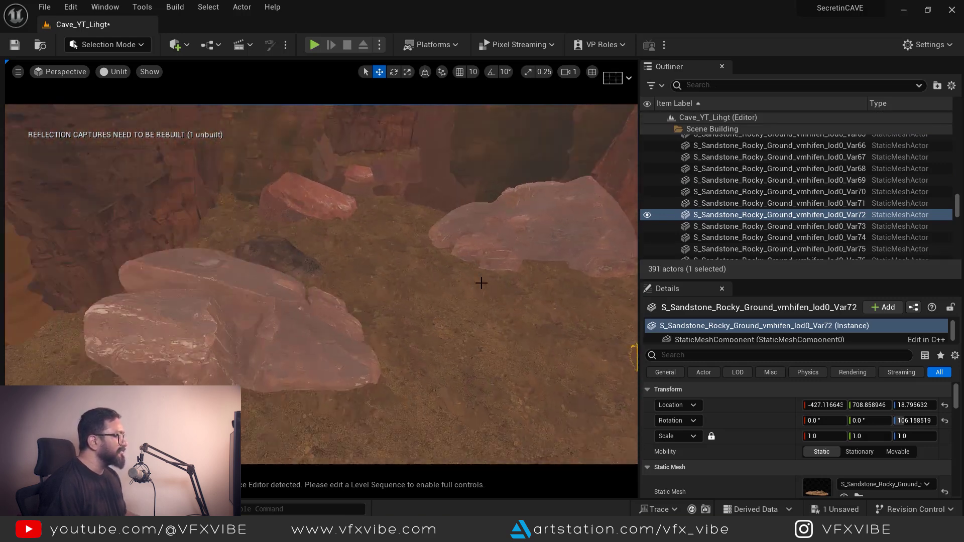
click(574, 241)
right_drag(575, 241, 327, 359)
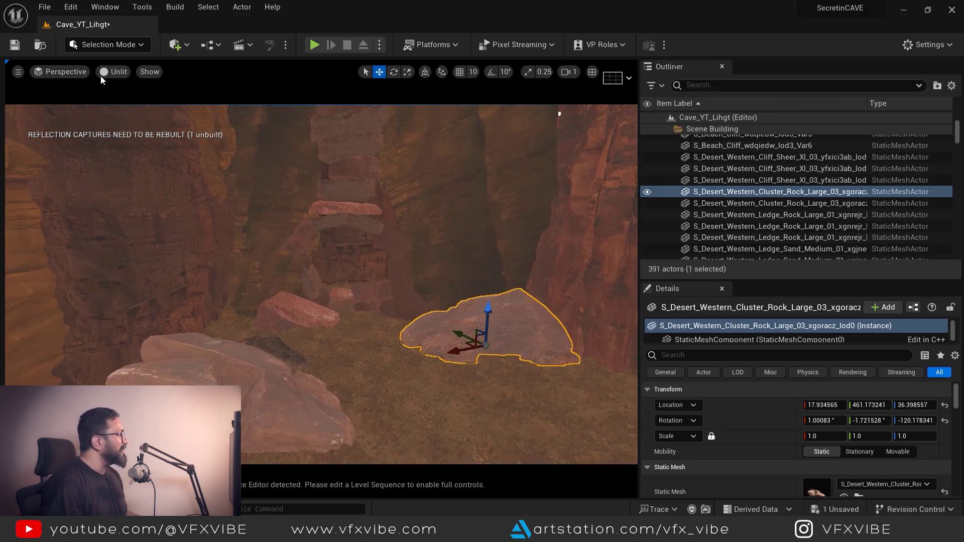
Look through CineCameraActor, CineCameraActor2 and CineCameraActor3 in turn, and leave the camera view.
click(80, 72)
click(110, 201)
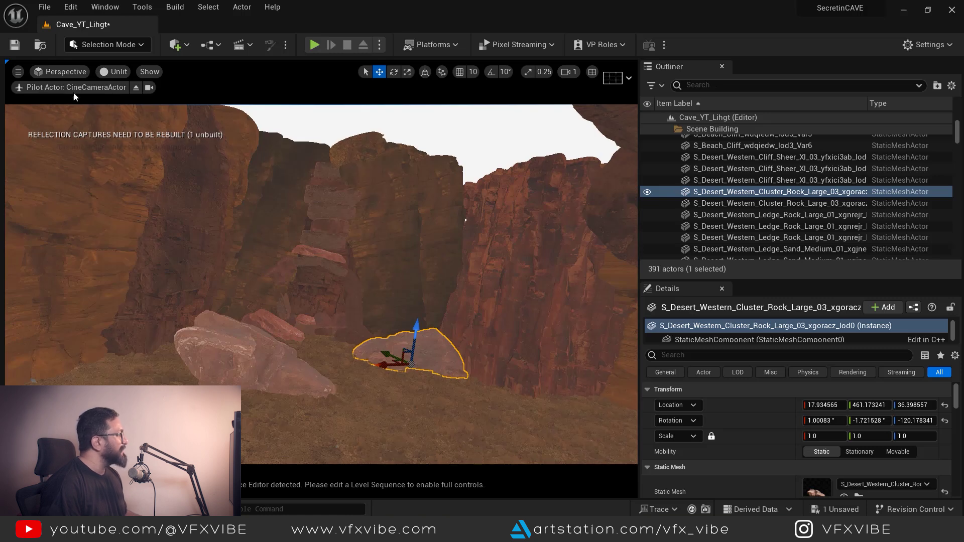
click(89, 73)
click(110, 218)
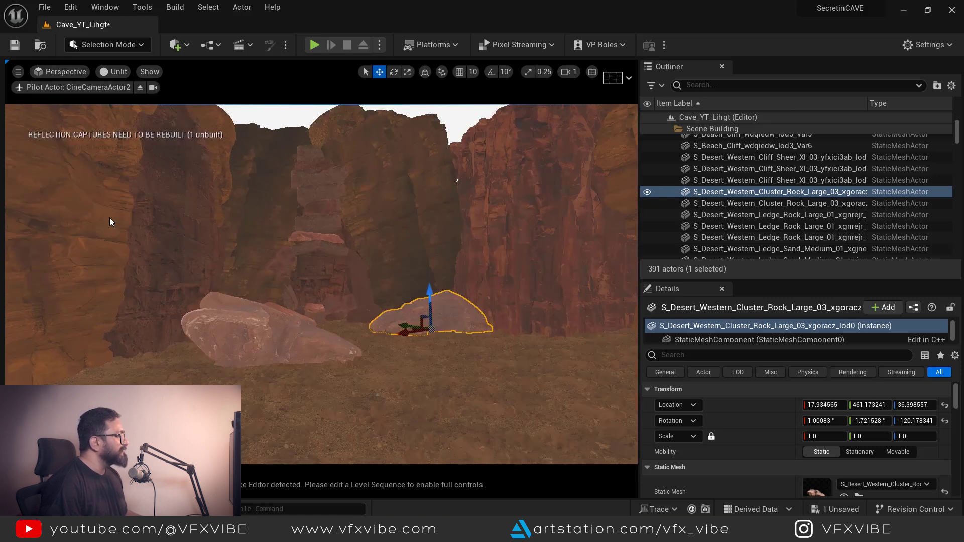
click(63, 73)
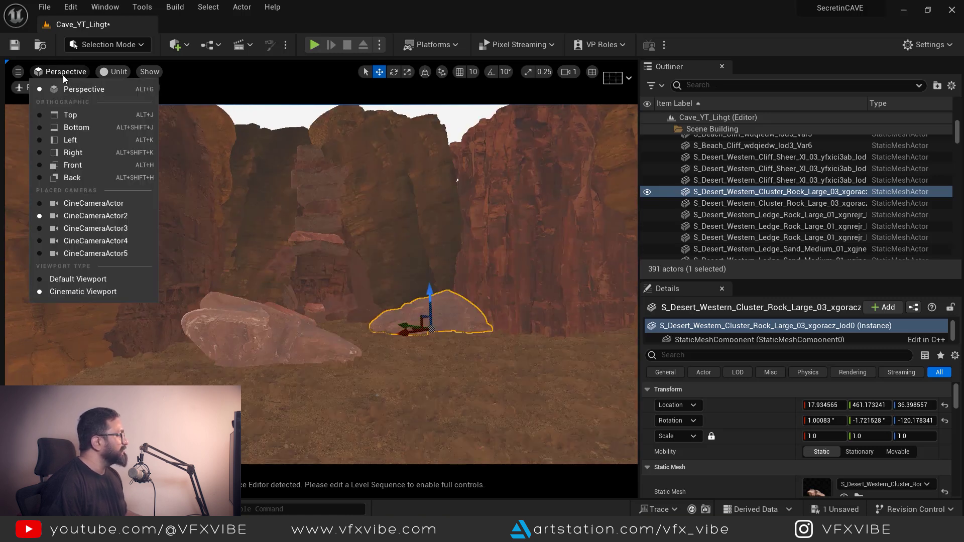
click(107, 231)
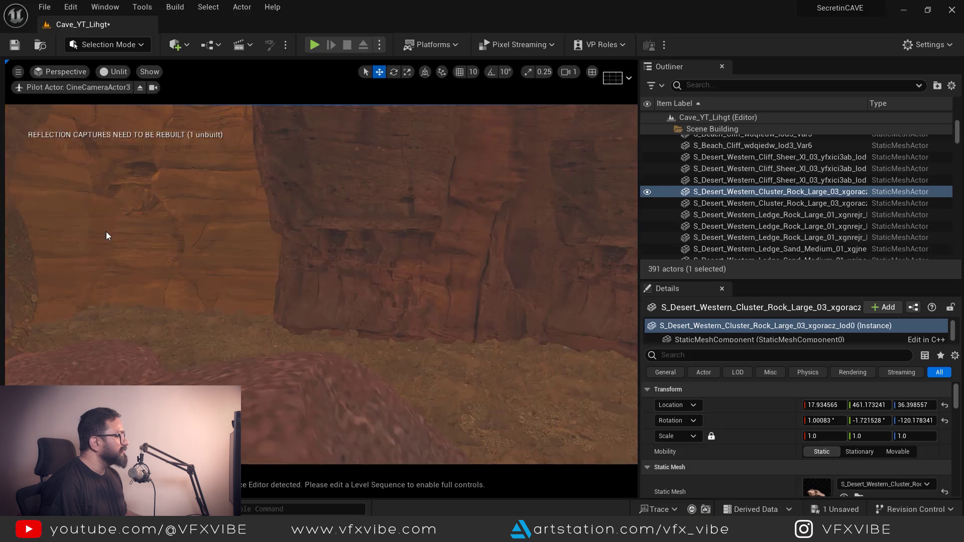
click(140, 87)
right_drag(321, 281, 329, 317)
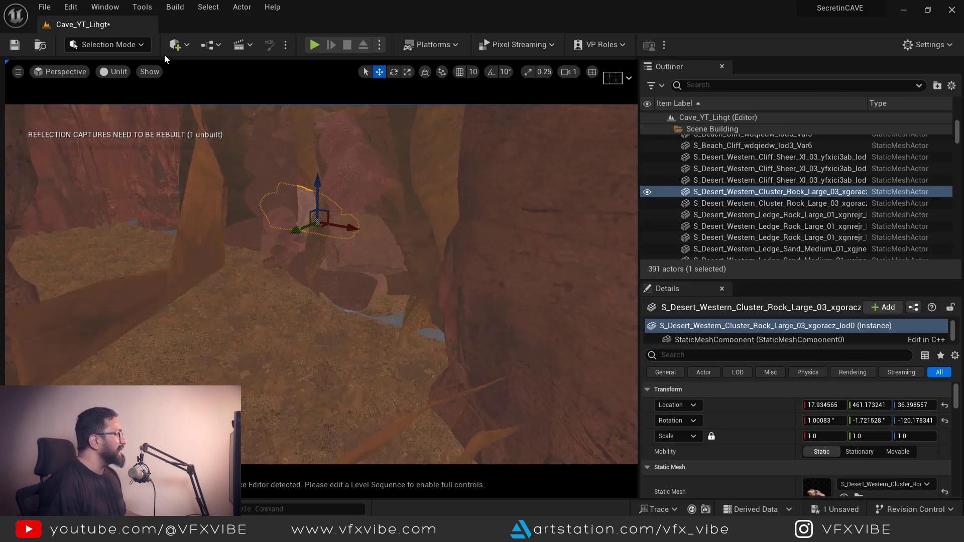
Switch to the Epic Games Launcher, look up the Ancient Golem asset from the library, and return to the level editor.
click(187, 45)
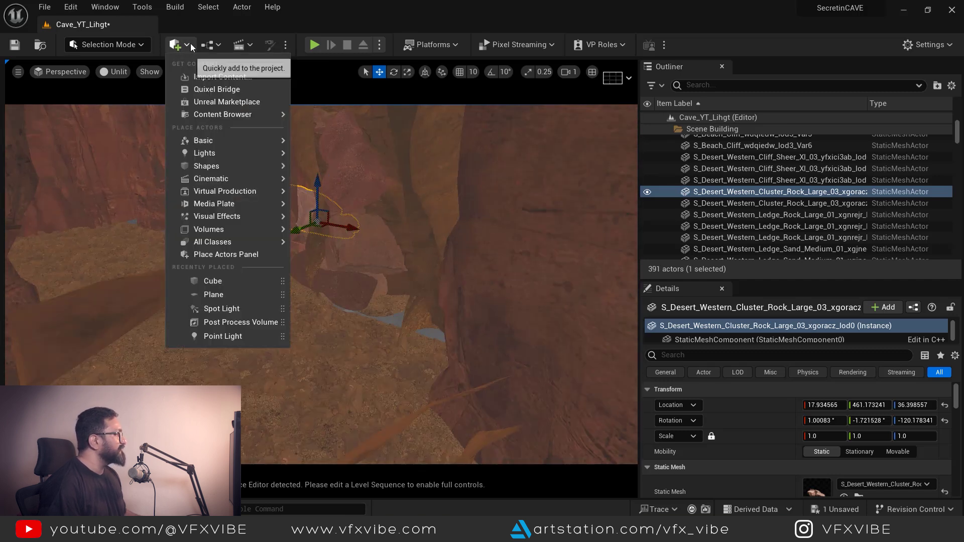
click(225, 102)
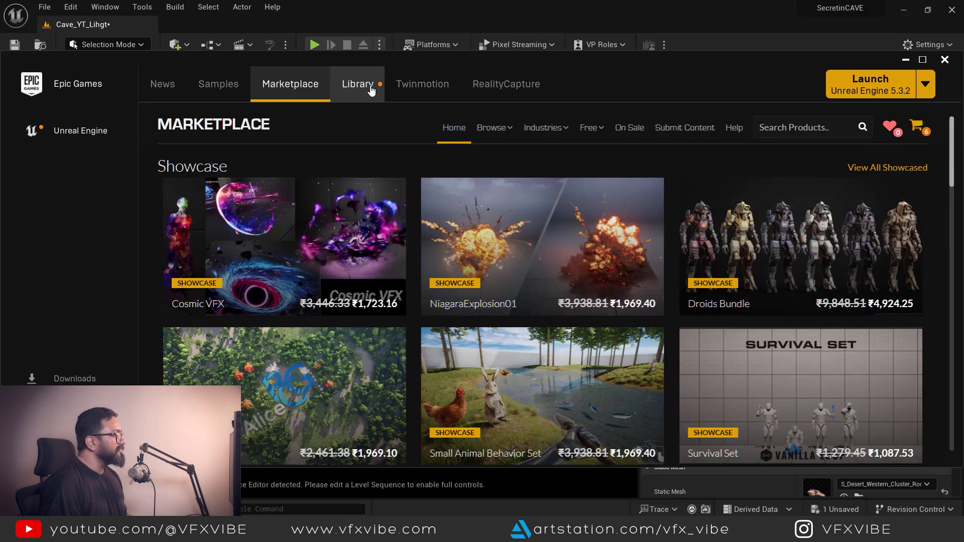
click(358, 83)
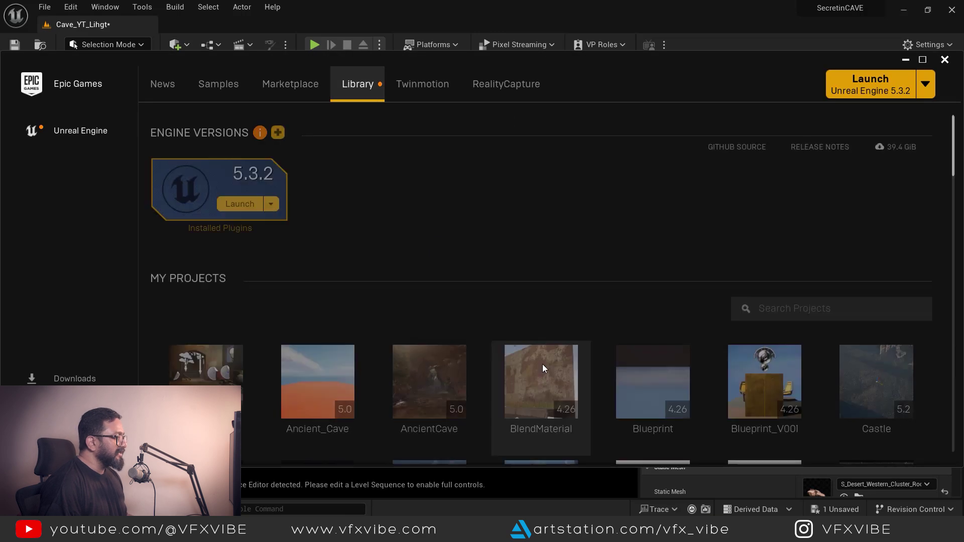
scroll(552, 354, down, 3)
scroll(569, 347, down, 15)
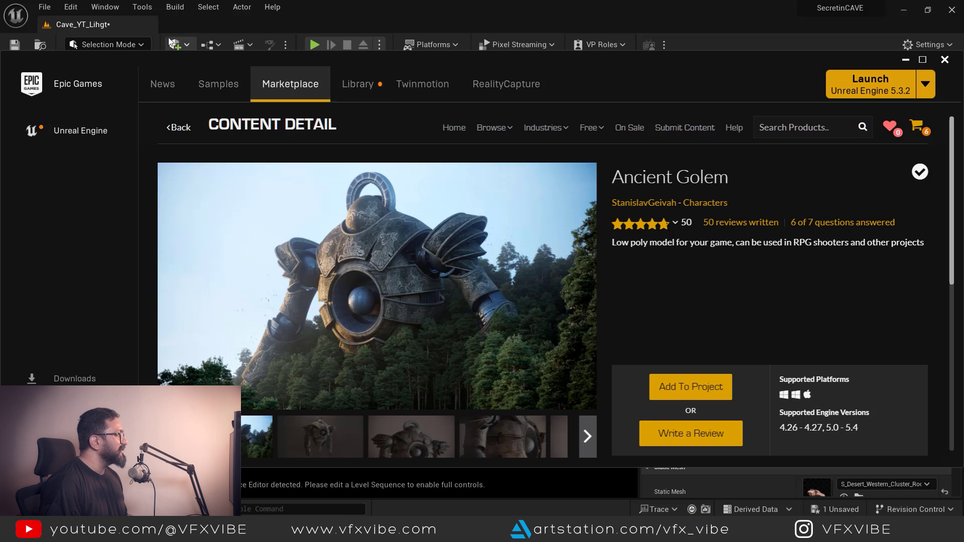
click(104, 17)
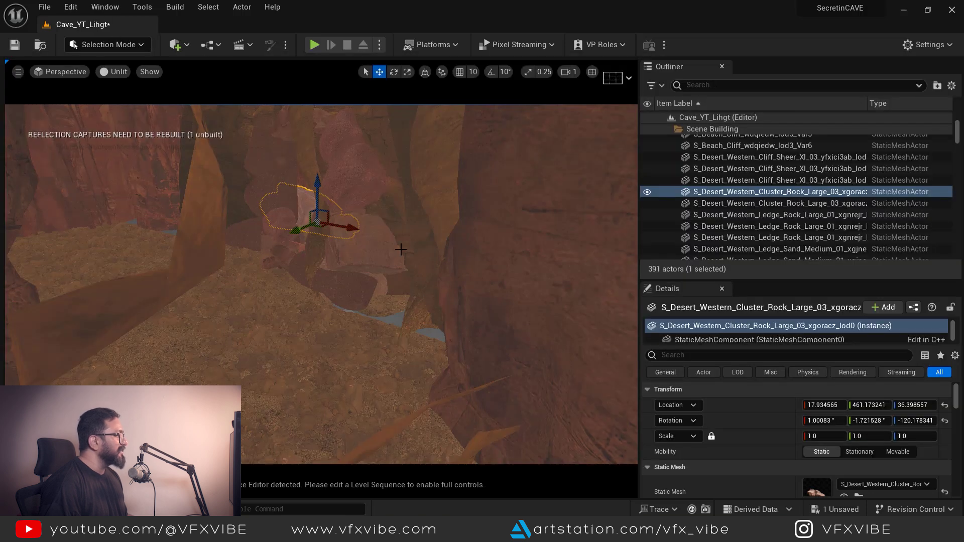
Place the SK_Ancient_Golem body, head wheel and moving wheels meshes from Ancient_Golem/Mesh together on the cave floor near the rock arch.
key(ctrl+space)
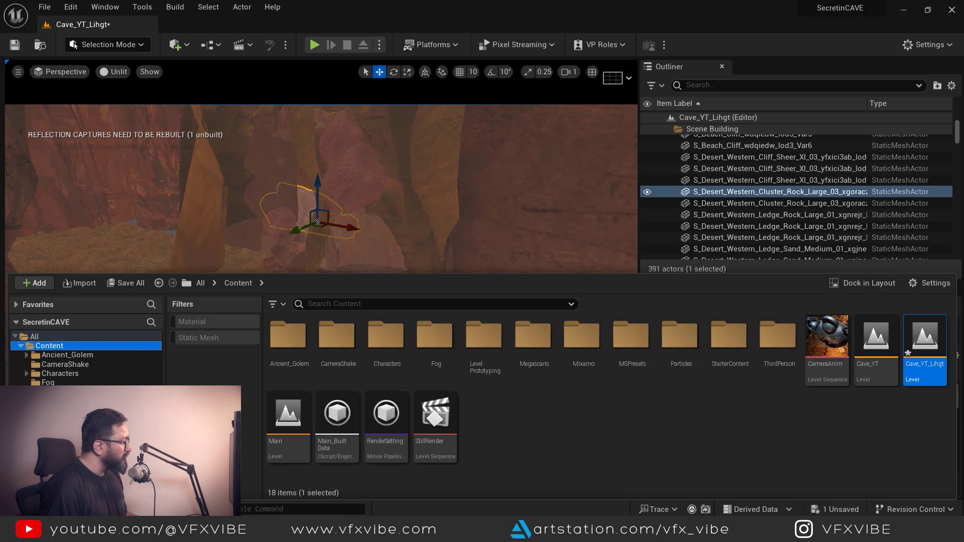
click(27, 355)
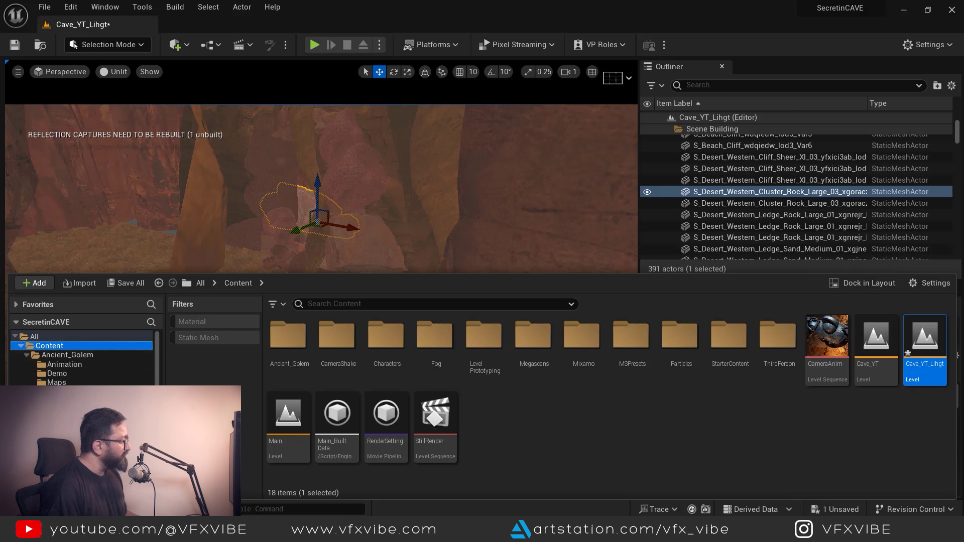
click(55, 392)
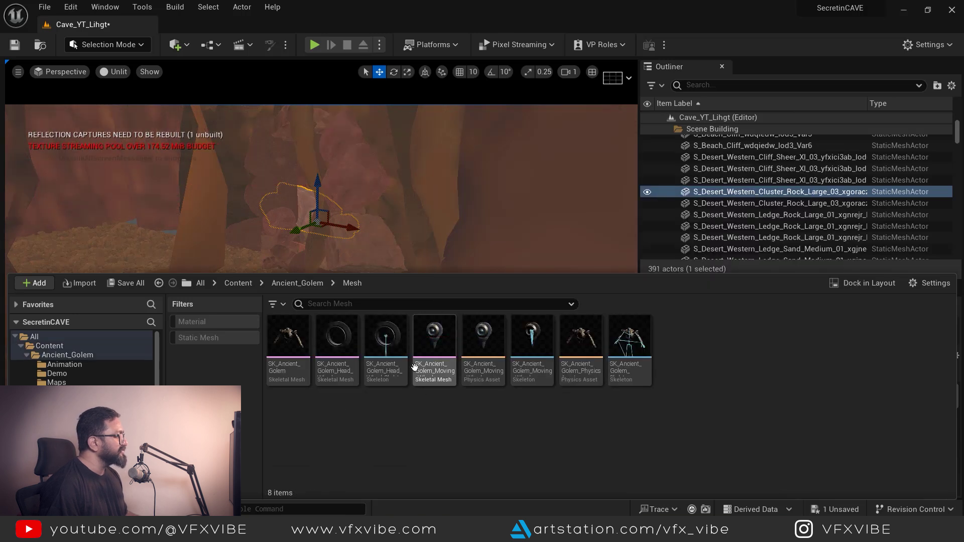
click(288, 335)
ctrl+click(336, 335)
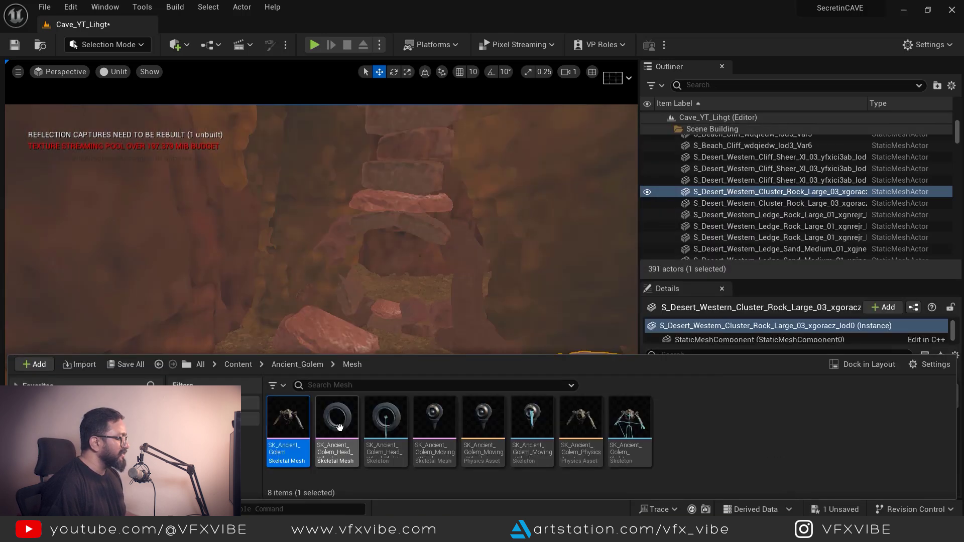
drag(319, 441, 397, 292)
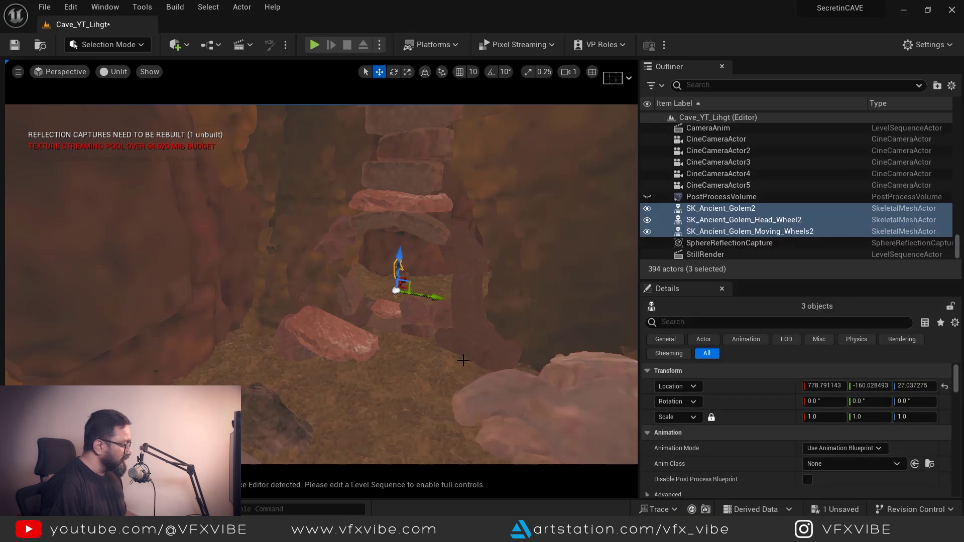
Select the golem body on its own and scale it uniformly to 2.0.
key(f)
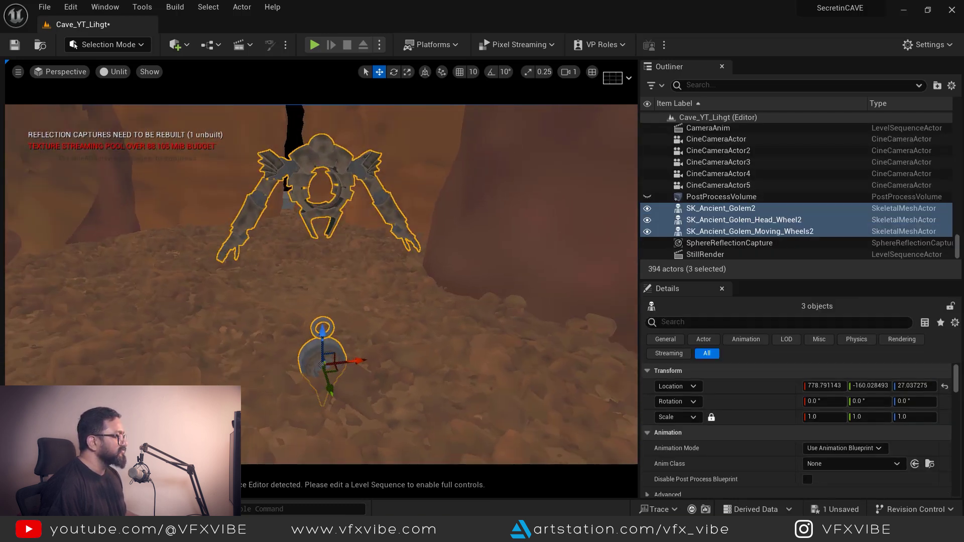
alt+drag(473, 346, 473, 346)
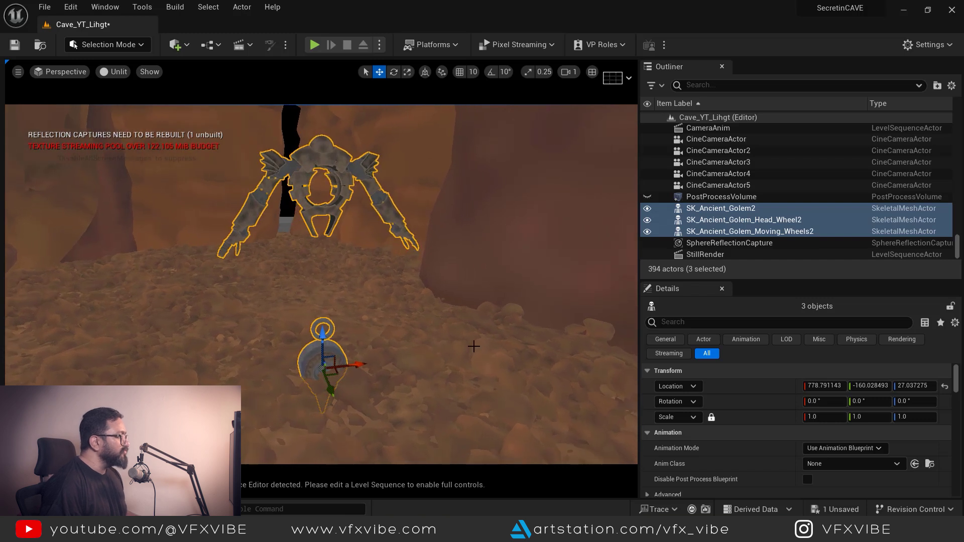
click(334, 161)
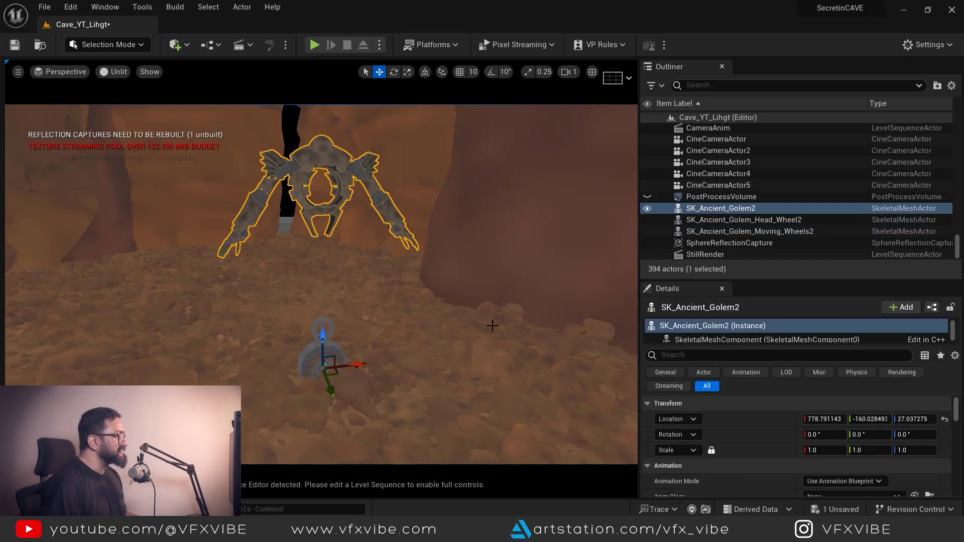
scroll(463, 337, down, 5)
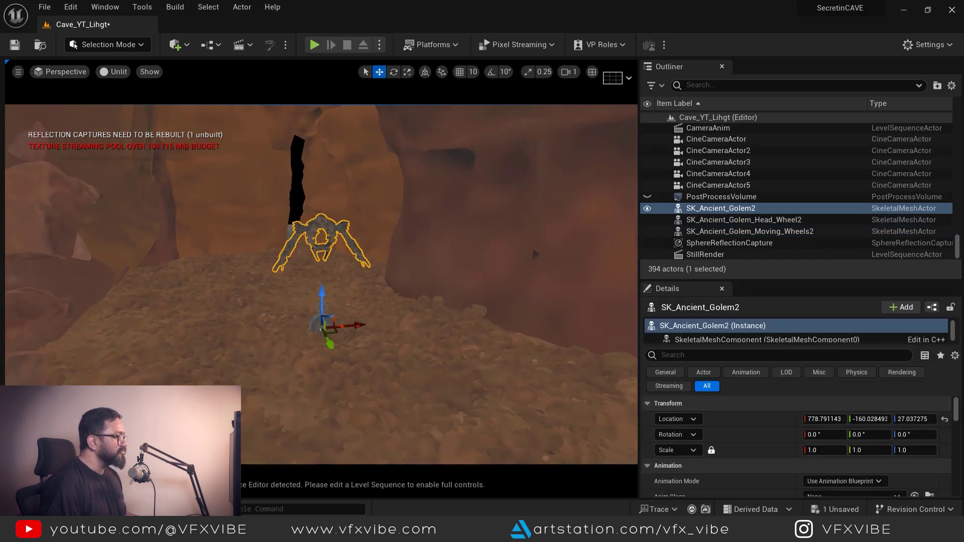
click(60, 72)
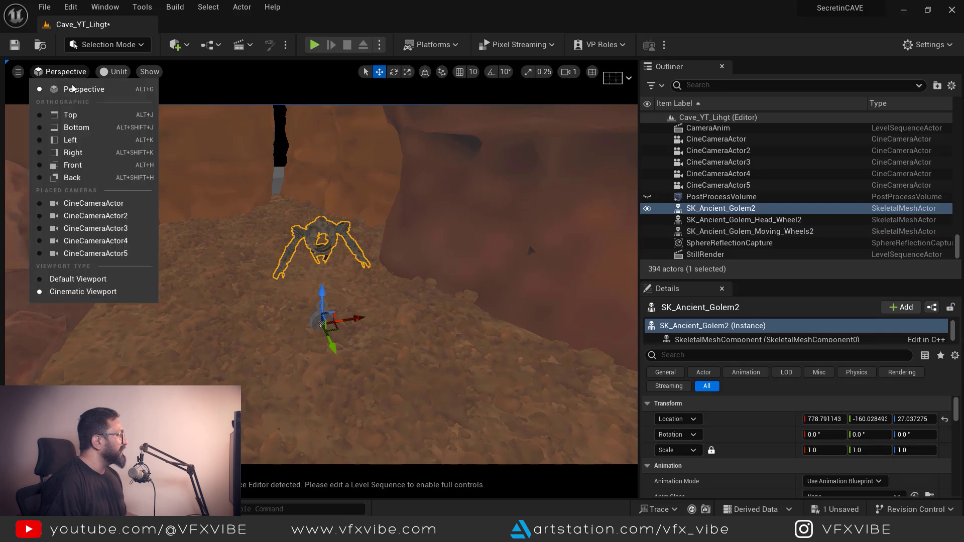
click(80, 89)
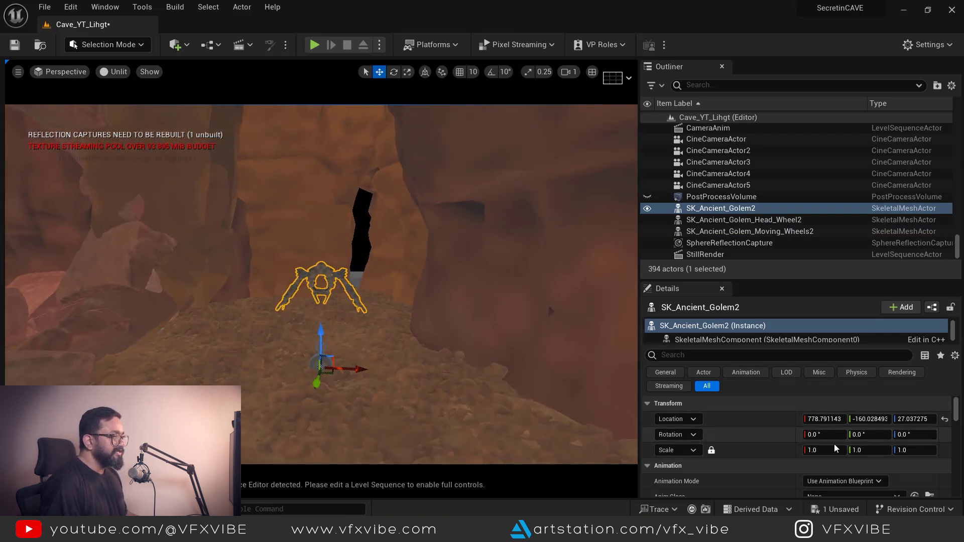
text(2)
key(Return)
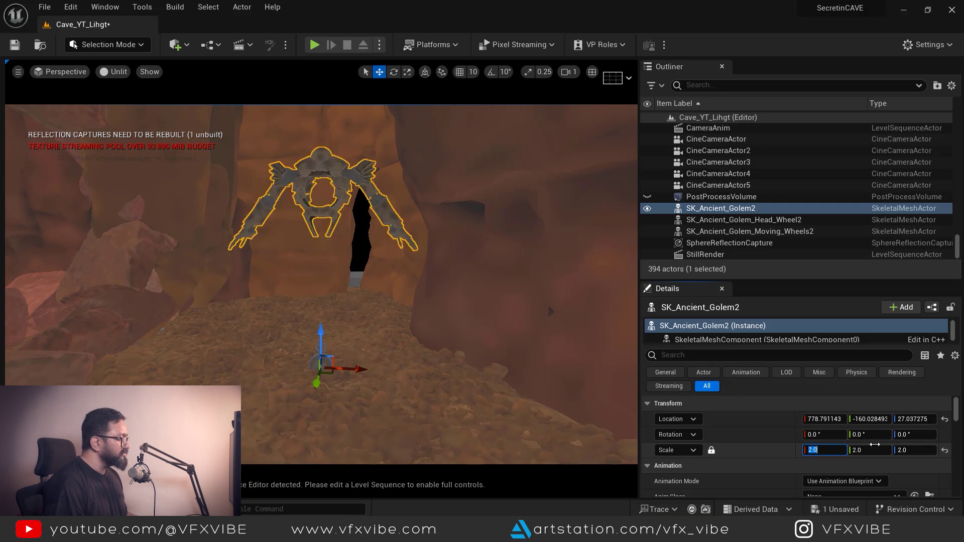
Turn on rotation snapping at 10° and rotate the golem body to about -90° around the vertical axis.
scroll(477, 292, down, 5)
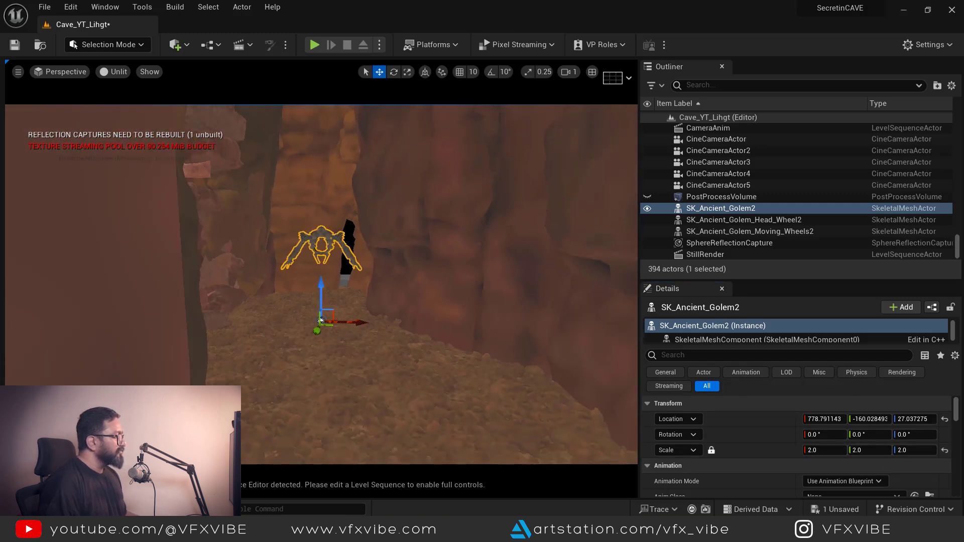
scroll(458, 359, up, 5)
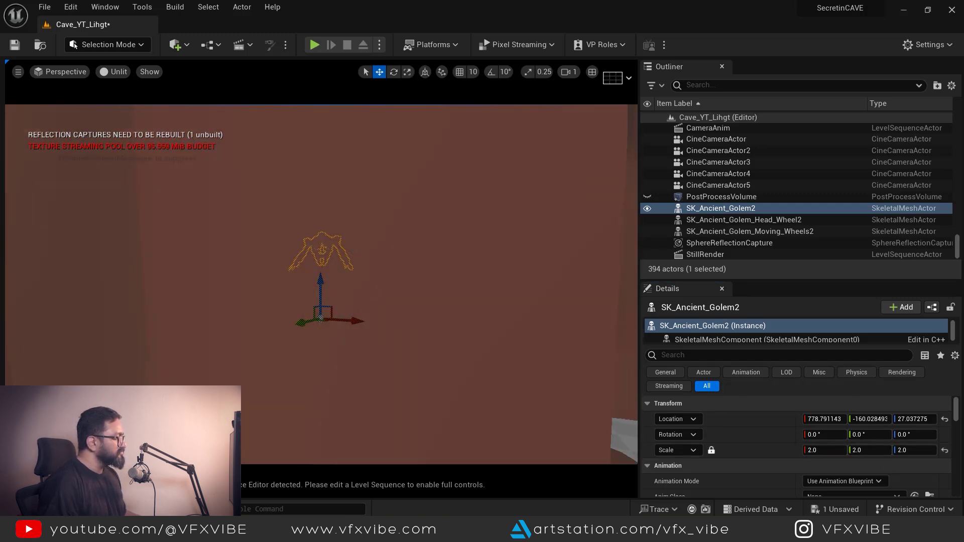
scroll(321, 284, up, 2)
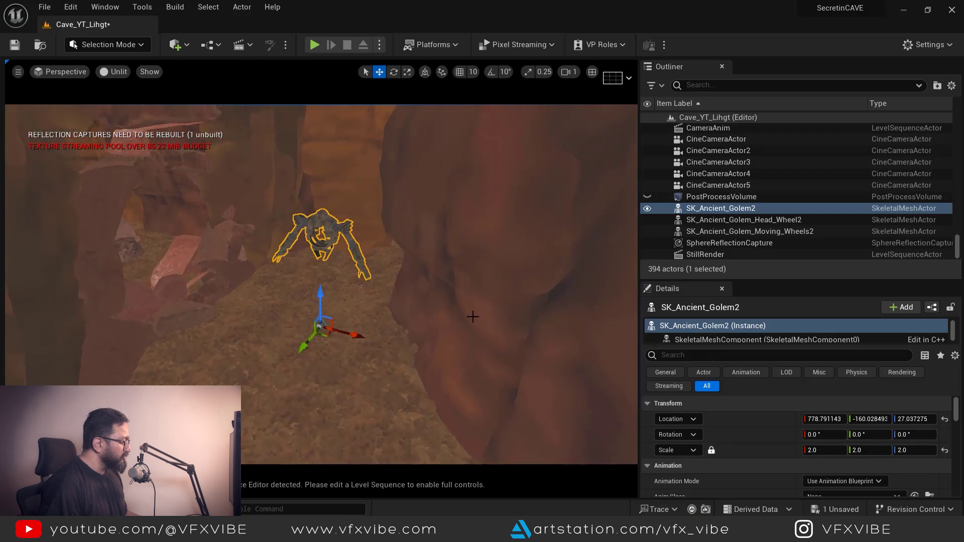
key(e)
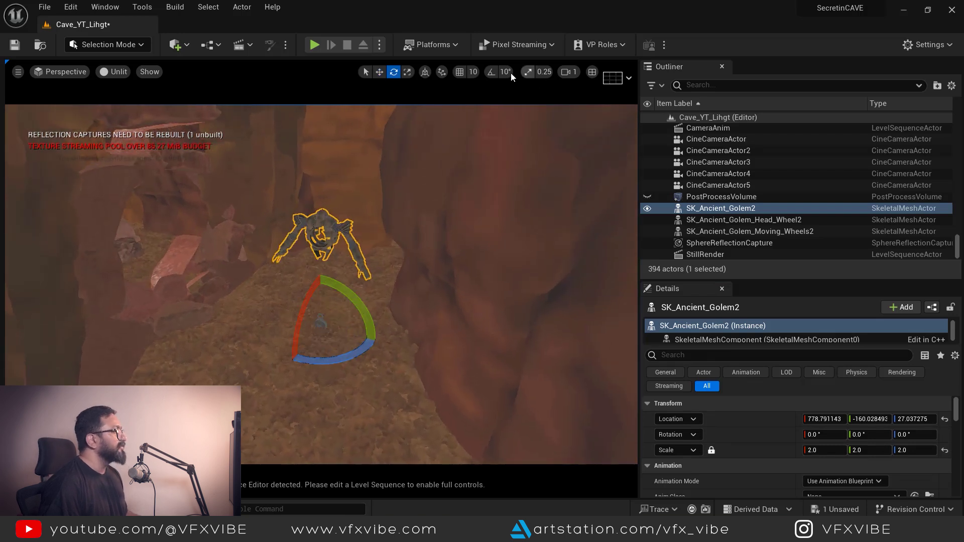
click(490, 72)
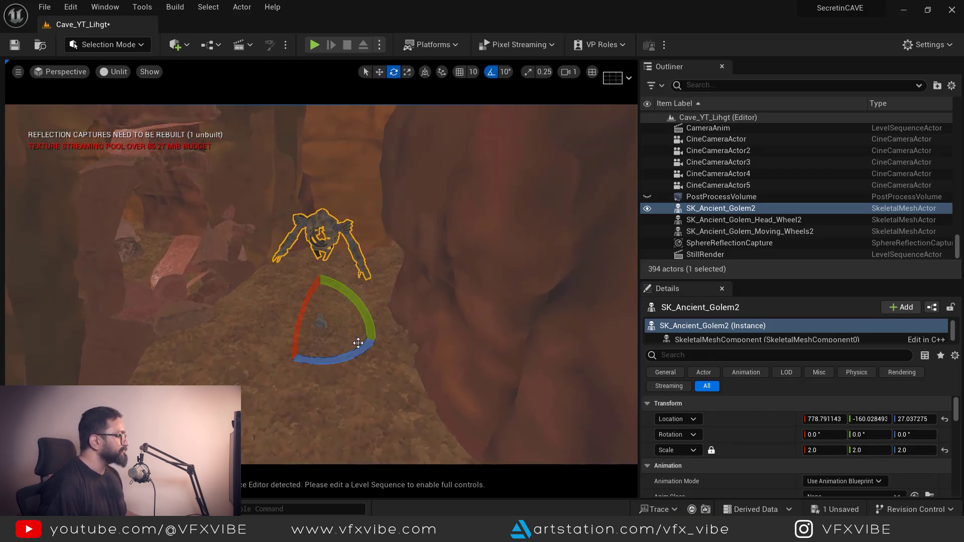
drag(336, 361, 387, 358)
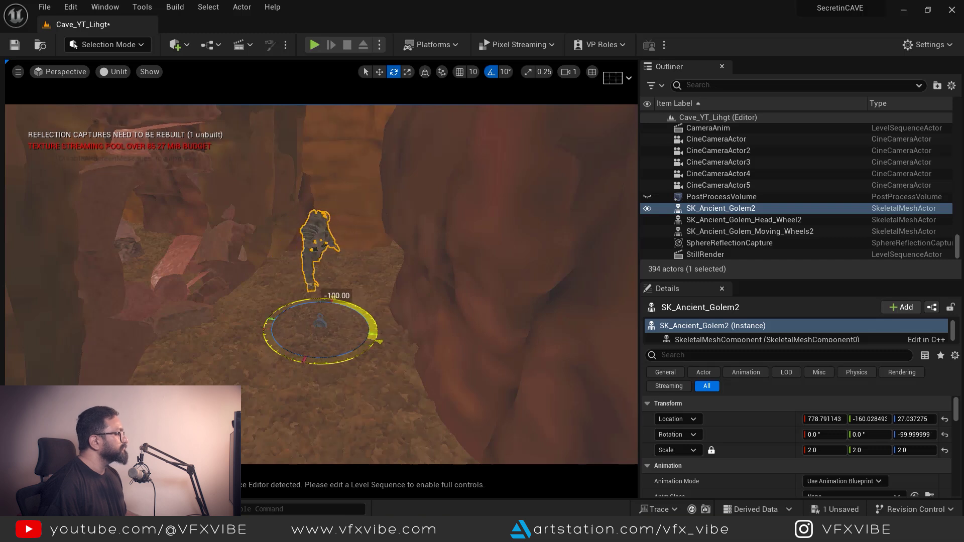
right_drag(361, 365, 364, 397)
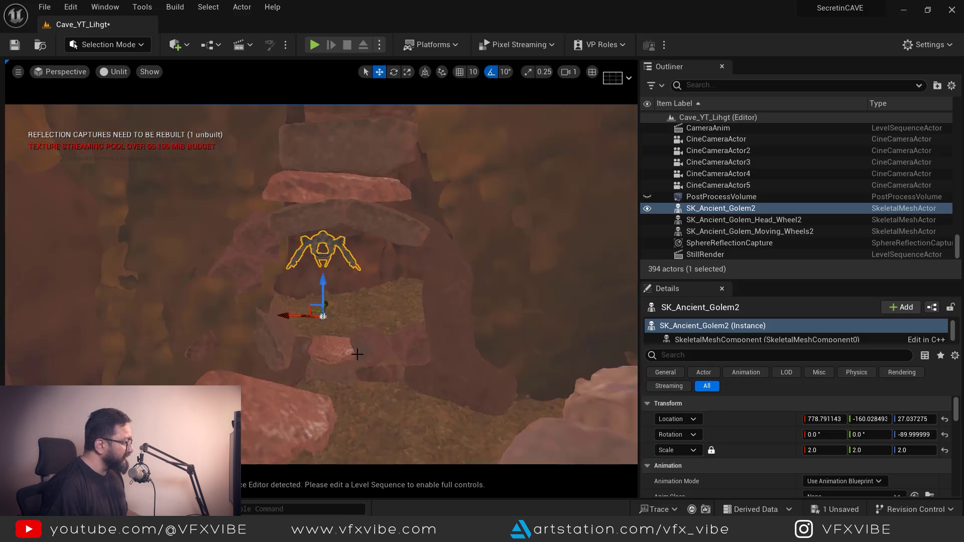
Move the golem body into the rock arch opening, at about X 392, Y -43, Z 27.
drag(310, 323, 347, 321)
right_drag(346, 321, 363, 308)
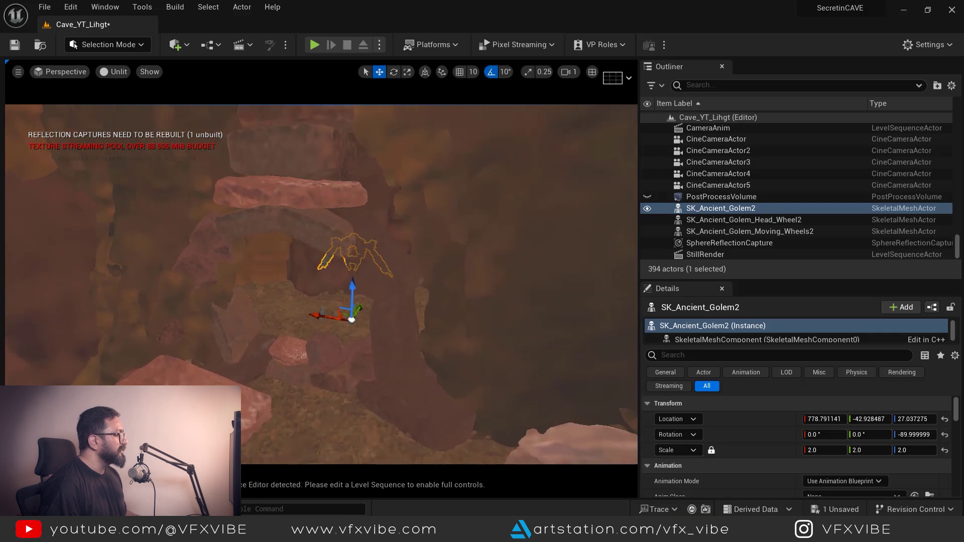
drag(321, 316, 316, 371)
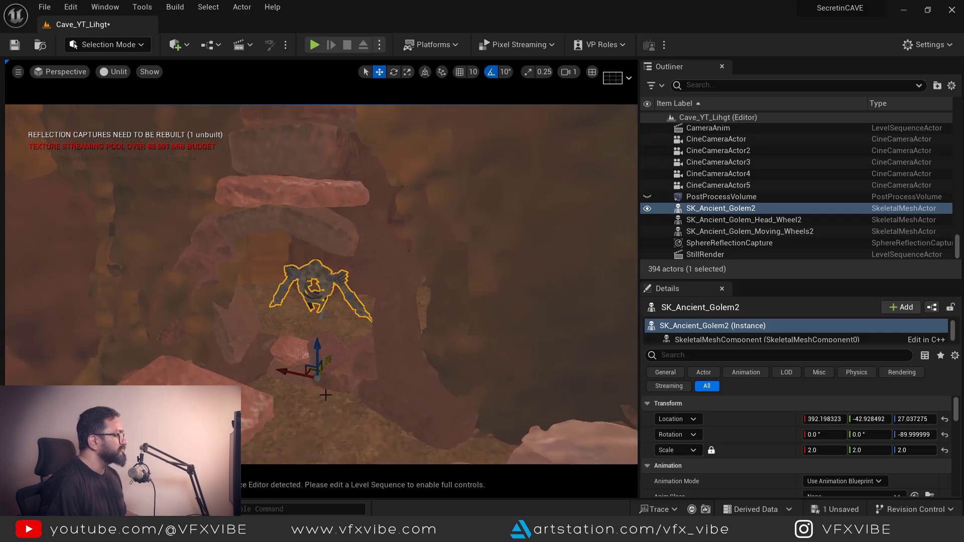
right_drag(380, 409, 379, 409)
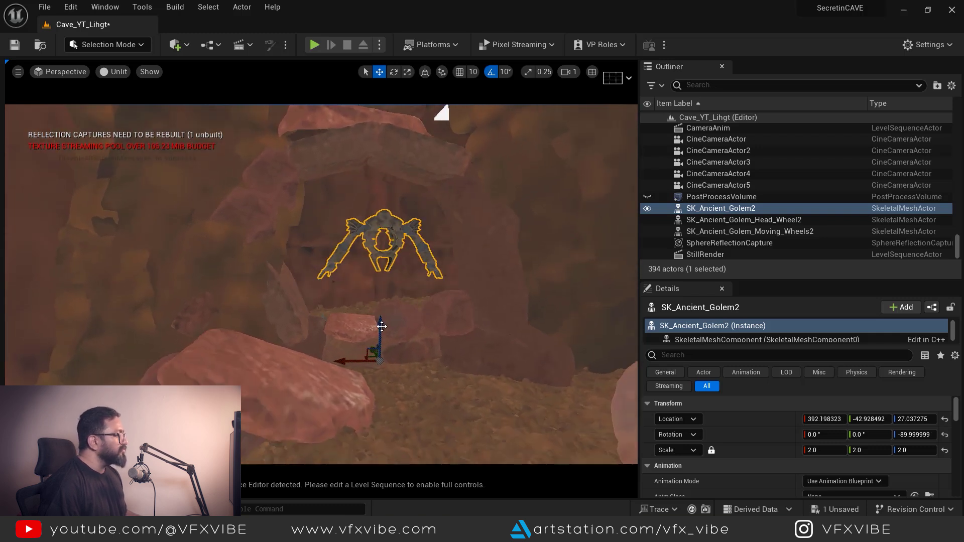
middle_drag(338, 299, 339, 299)
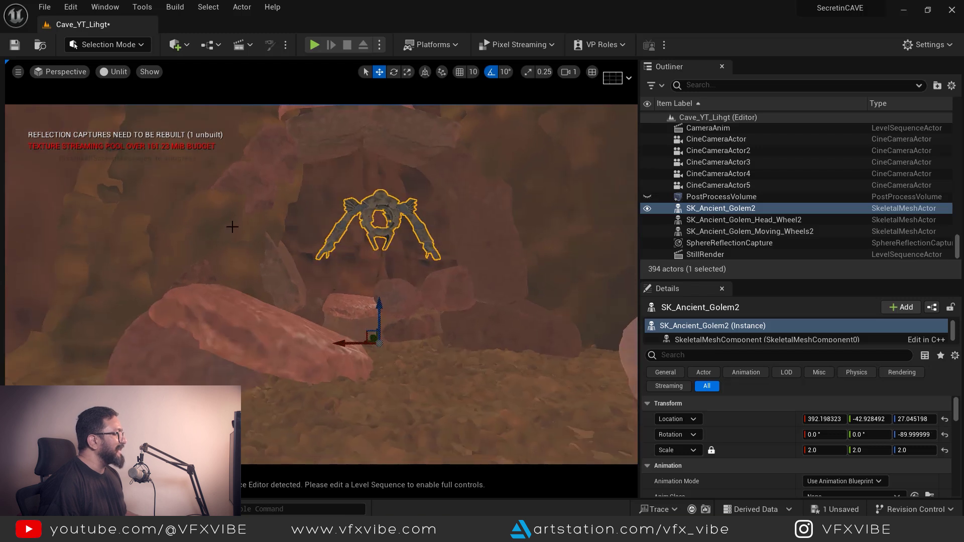
Switch the viewport to lit shading, add a point light, and shift it sideways to beneath the golem at about Y -81.
click(115, 71)
click(128, 99)
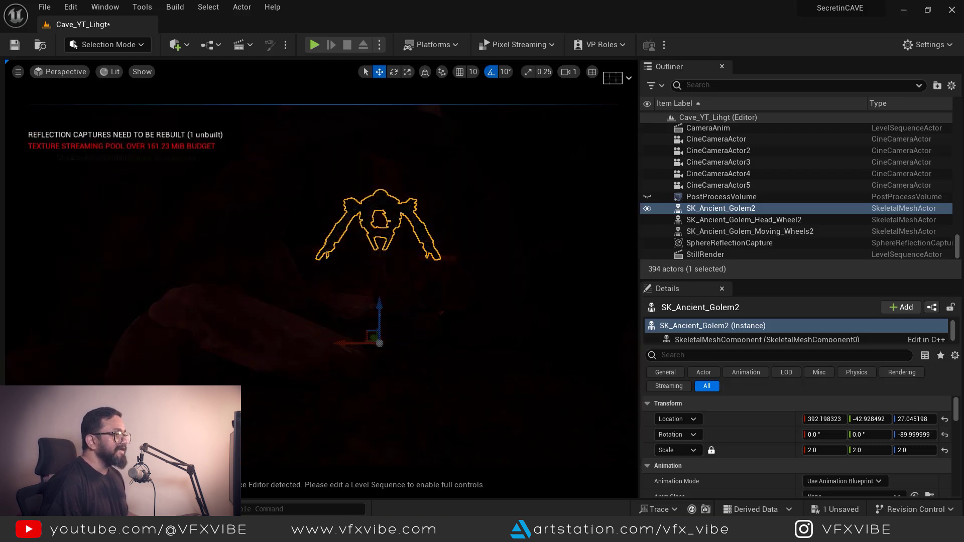
click(184, 45)
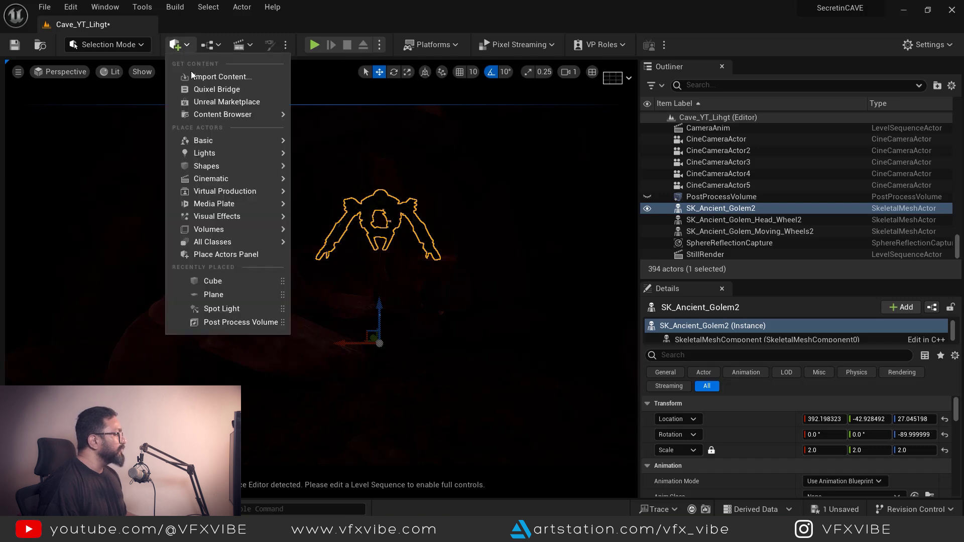
mouse_move(209, 153)
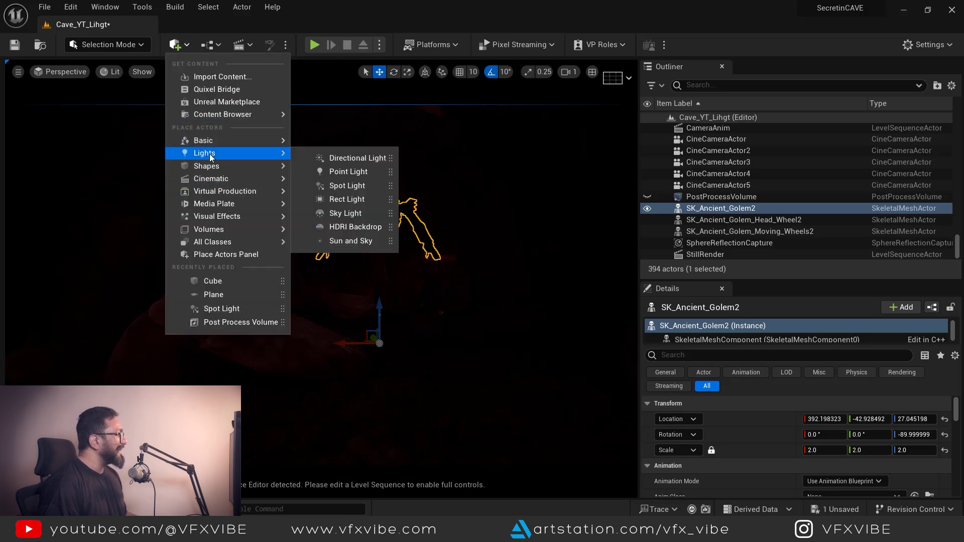
click(351, 172)
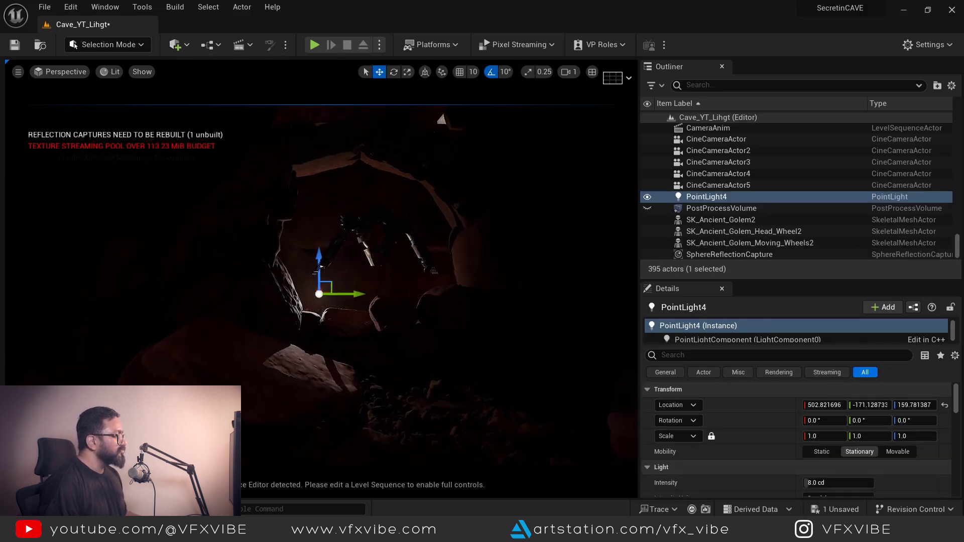
drag(359, 283, 391, 282)
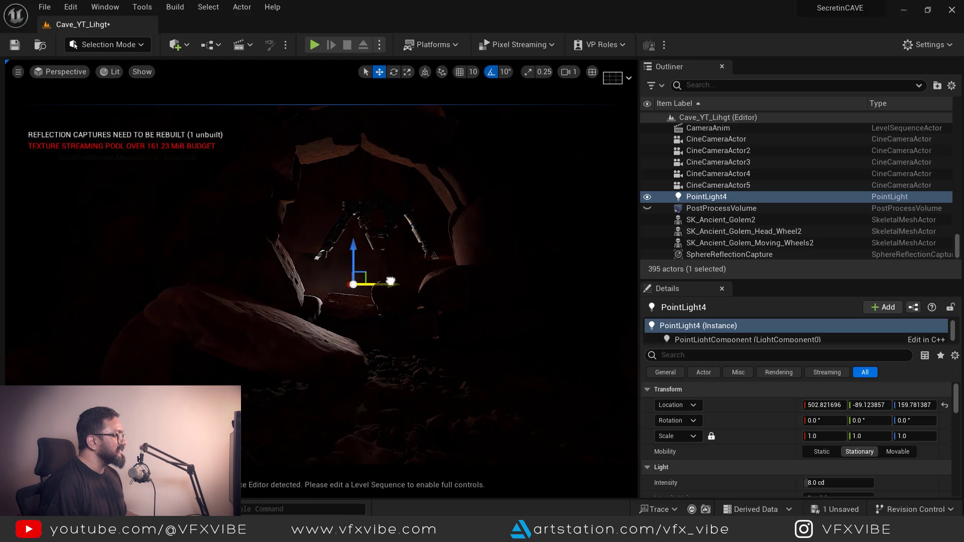
click(355, 243)
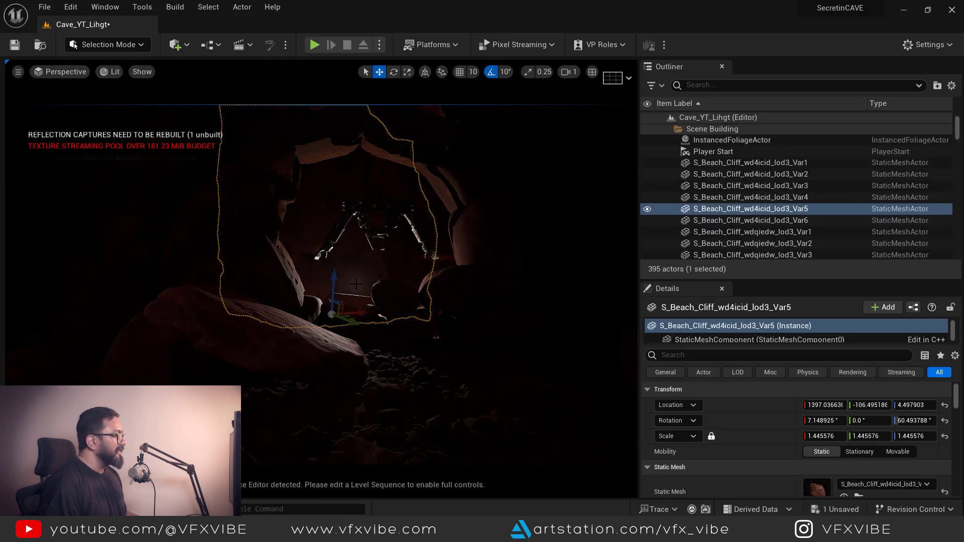
key(ctrl+z)
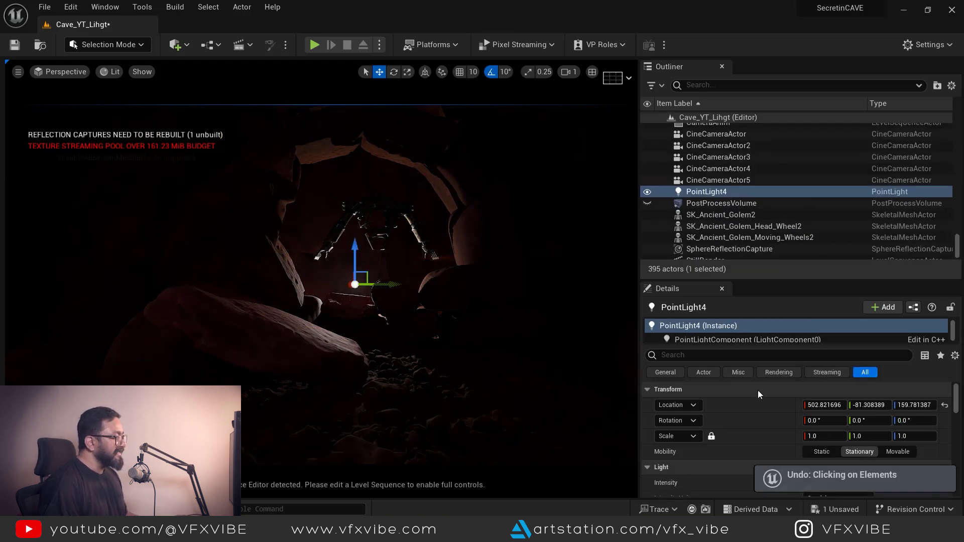
Raise the point light's intensity to about 50 cd and enable a colour temperature of 3500.
scroll(757, 443, down, 3)
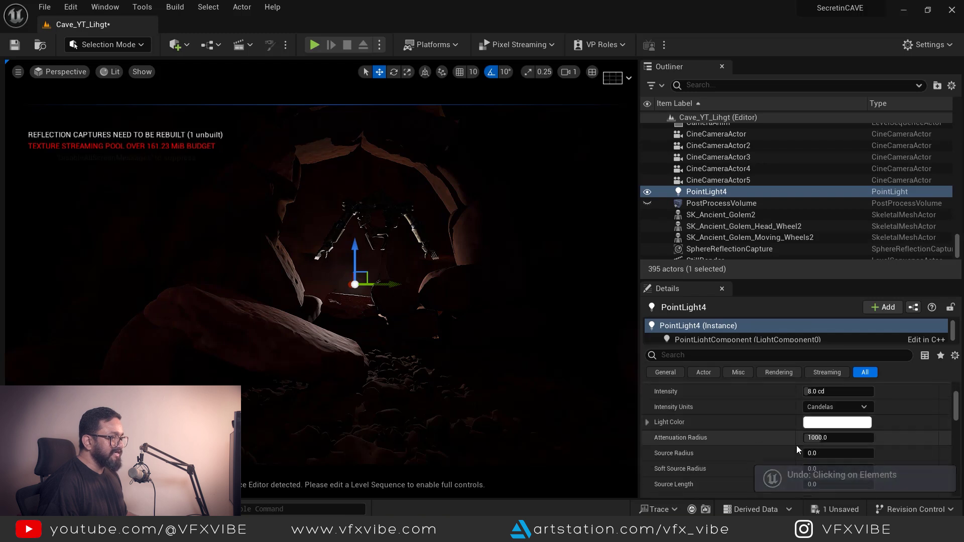
scroll(783, 442, up, 1)
drag(833, 409, 869, 409)
scroll(743, 448, down, 4)
click(808, 389)
click(853, 405)
text(3500)
key(Return)
Move the point light low over the cave floor so that it backlights the golem.
right_drag(321, 281, 321, 281)
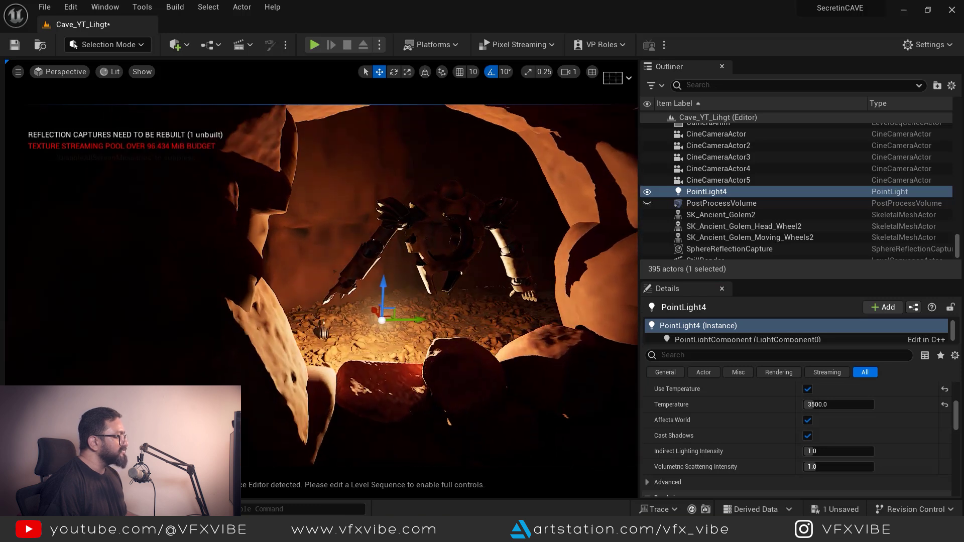
right_drag(379, 332, 379, 300)
drag(387, 315, 422, 315)
right_drag(386, 265, 387, 264)
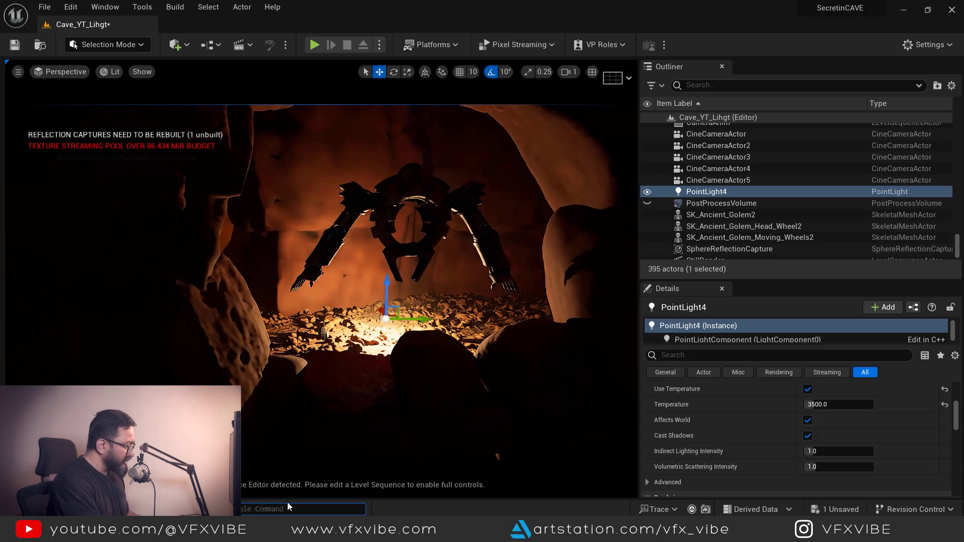
Enter the r.Streaming.Pool console command to adjust the texture streaming pool.
text(r.)
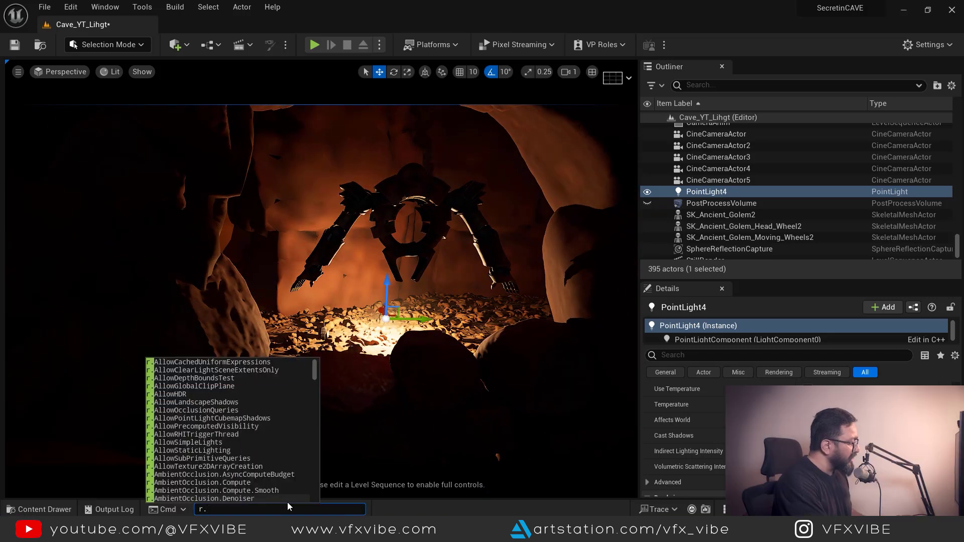
text(Streaming)
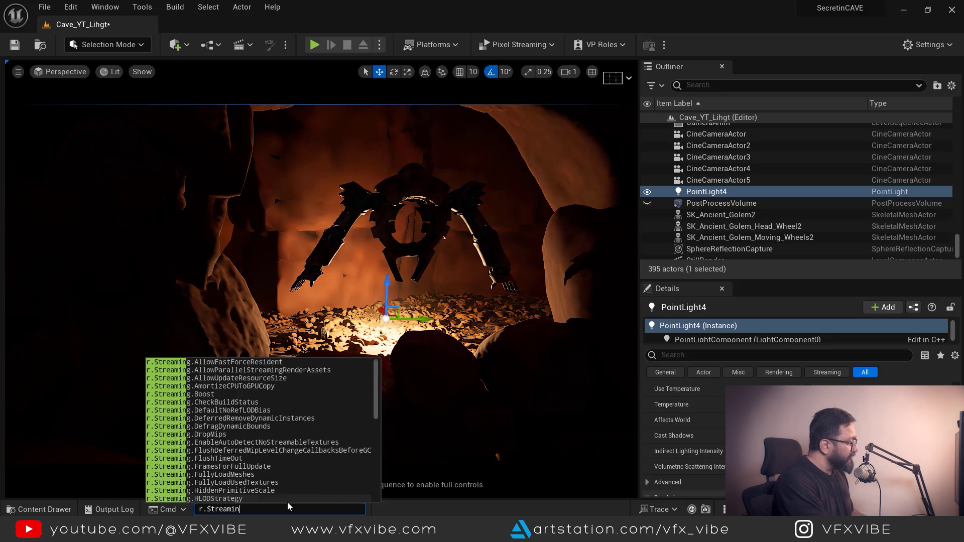
text(.Pool)
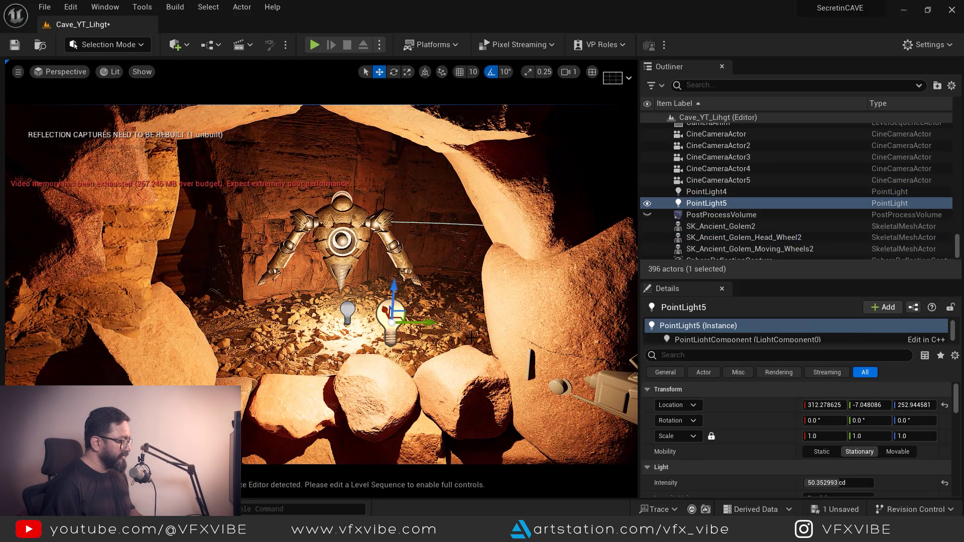
Delete the second point light in front of the golem and lower the intensity of the remaining one.
key(Delete)
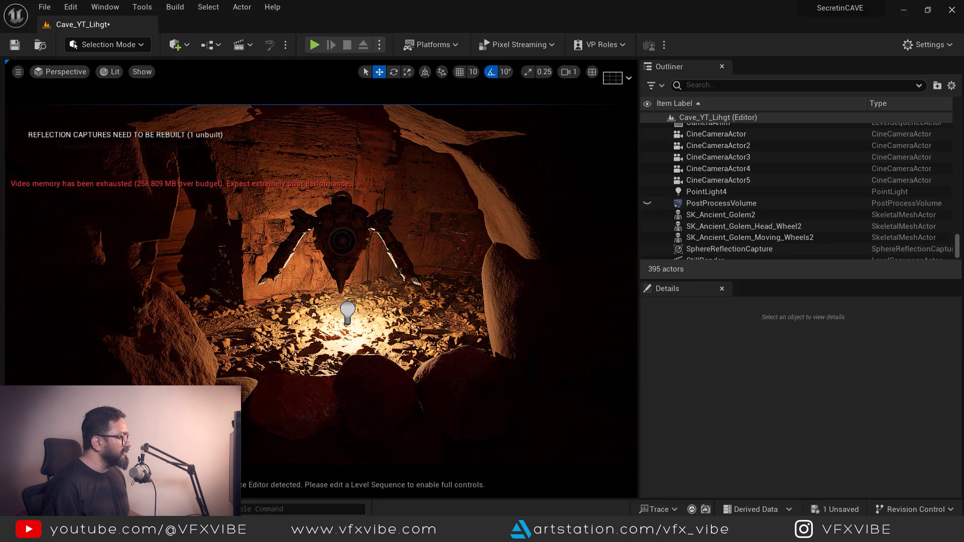
click(327, 305)
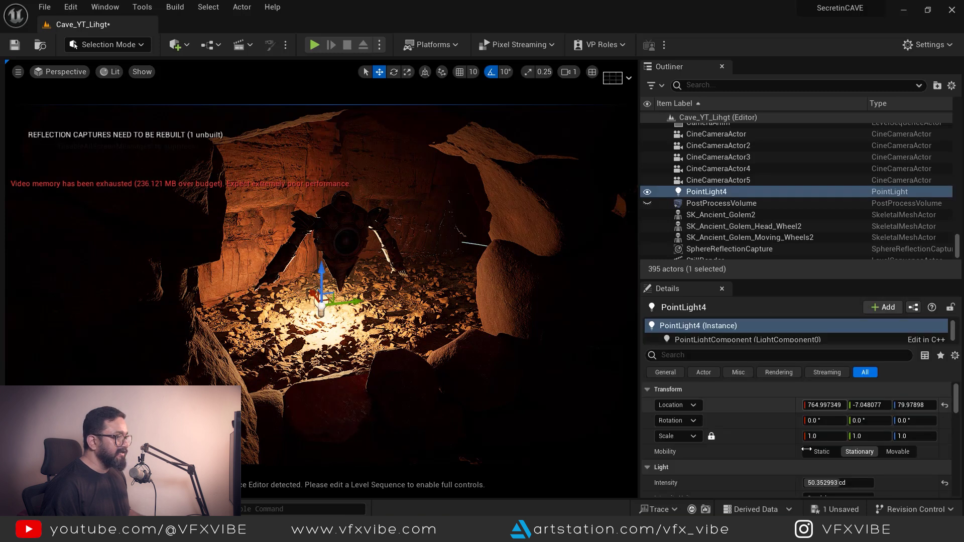
scroll(733, 462, down, 3)
drag(835, 408, 809, 409)
Add a spot light near the golem and frame it in the view.
right_drag(321, 241, 363, 198)
click(244, 45)
click(178, 44)
mouse_move(222, 153)
click(346, 186)
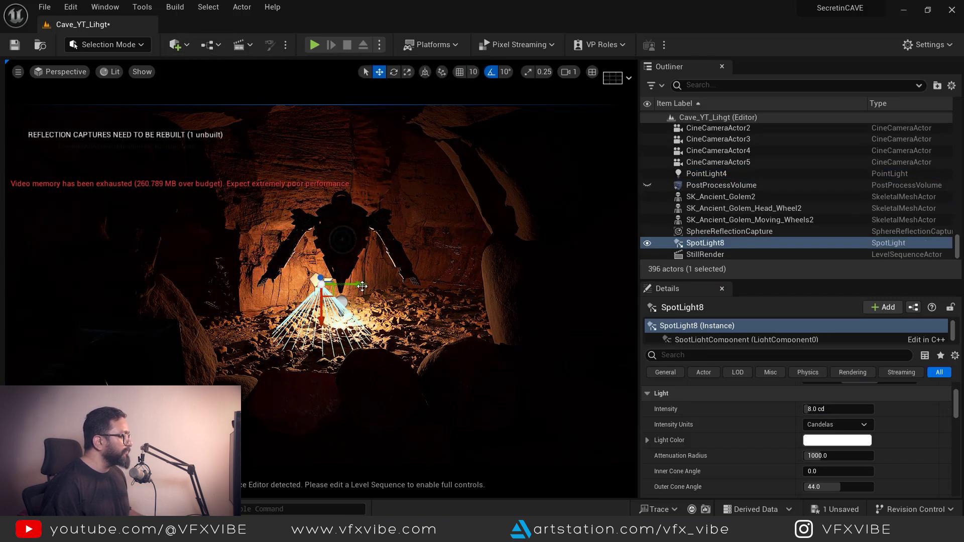
right_drag(362, 199, 362, 256)
key(f)
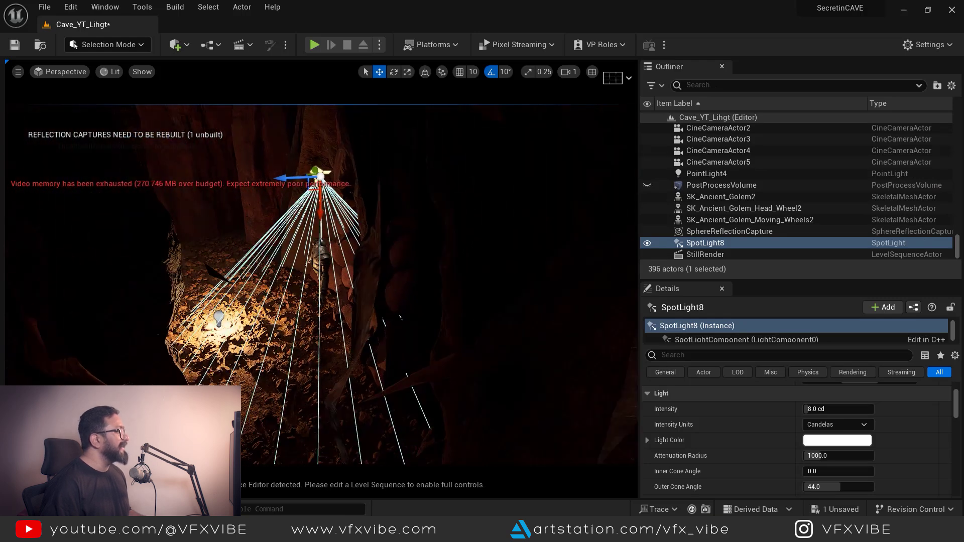
Raise the spot light higher above the golem and narrow its outer cone angle to about 20.3.
drag(320, 173, 315, 145)
scroll(776, 449, up, 1)
scroll(779, 452, down, 2)
drag(819, 469, 818, 469)
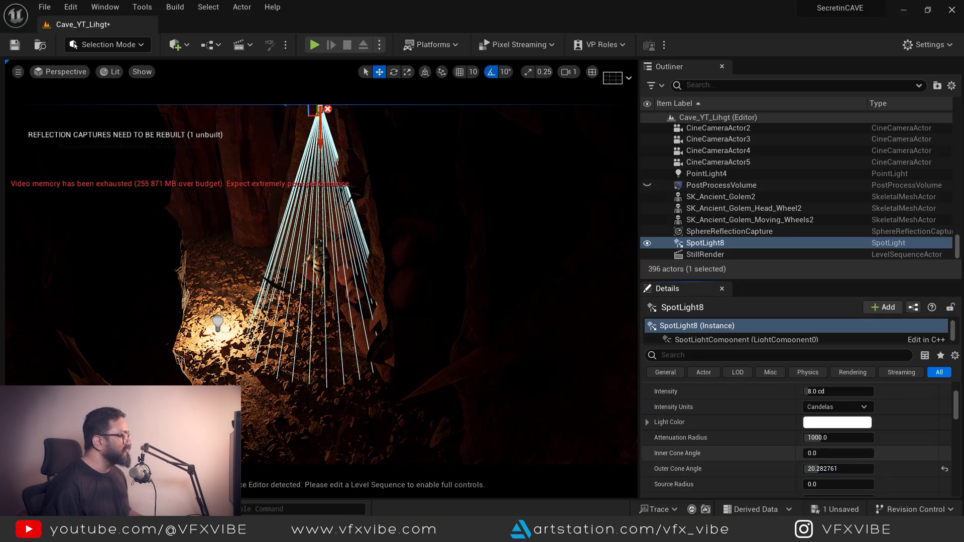
Shift the spot light slightly over the golem and raise its intensity to about 108 cd.
scroll(322, 251, down, 3)
scroll(322, 251, down, 5)
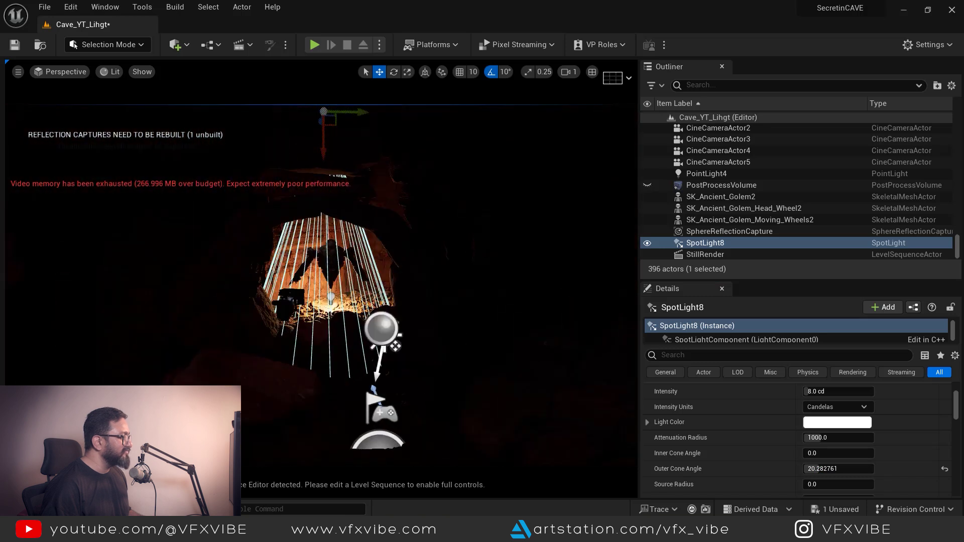
scroll(317, 200, down, 5)
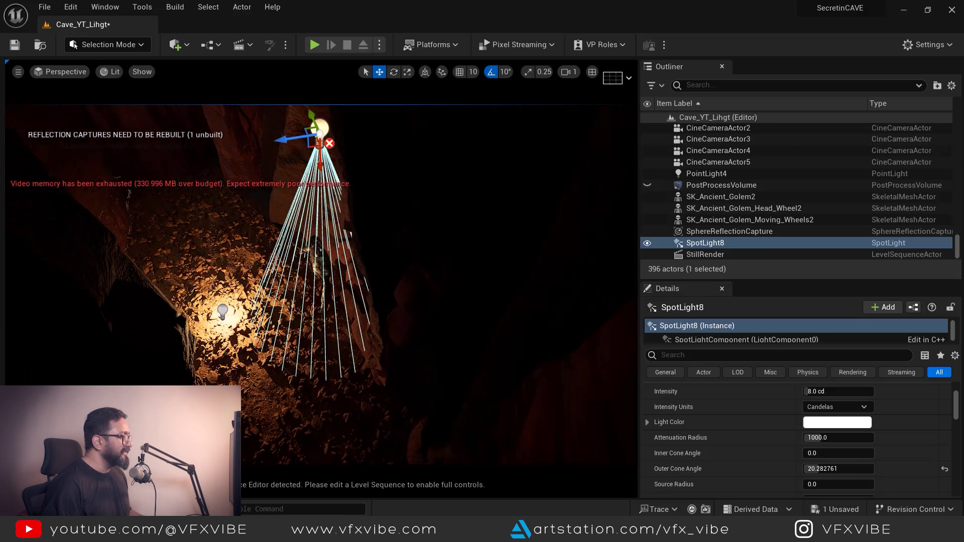
drag(286, 153, 294, 154)
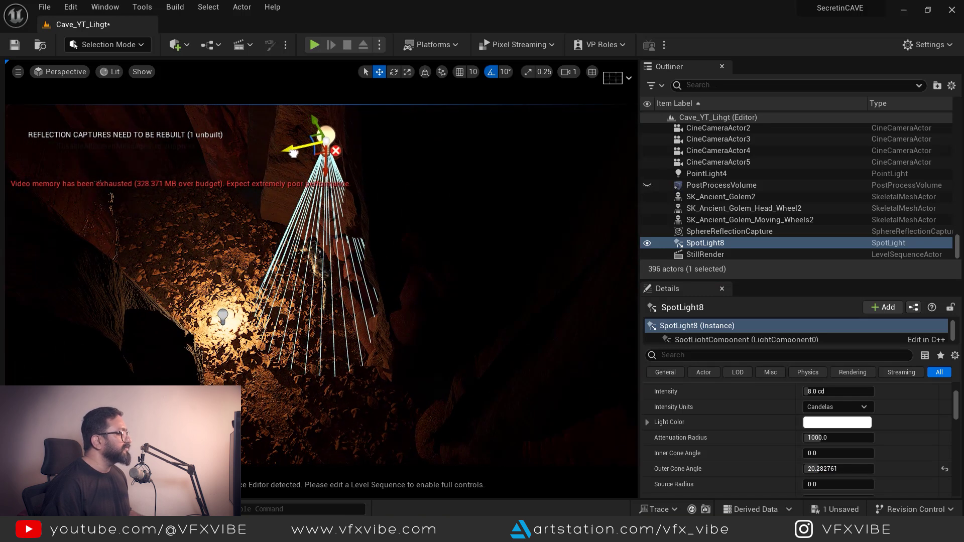
drag(816, 392, 865, 391)
right_drag(321, 281, 355, 277)
key(w)
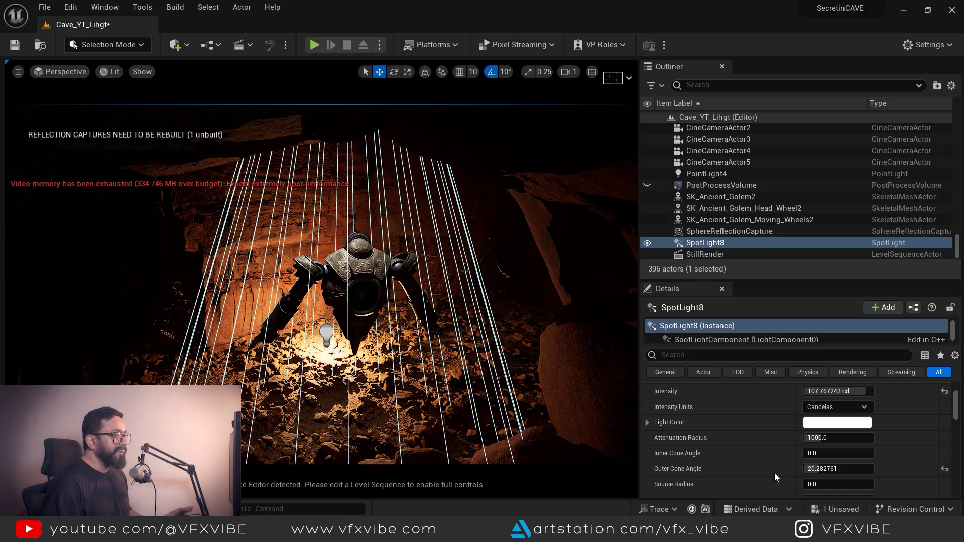
Enable the spot light's temperature at about 7110 and tint its light color pale cyan-blue.
scroll(769, 460, down, 5)
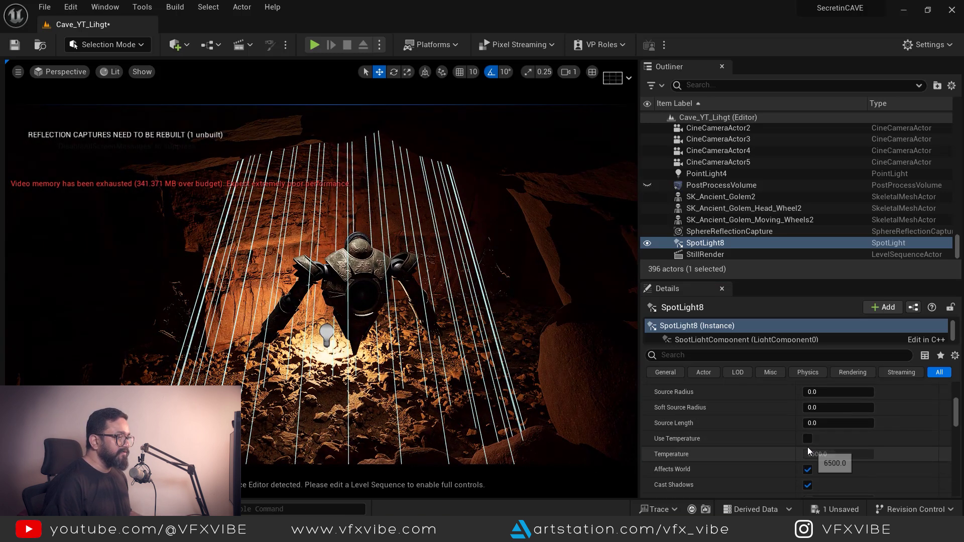
click(808, 439)
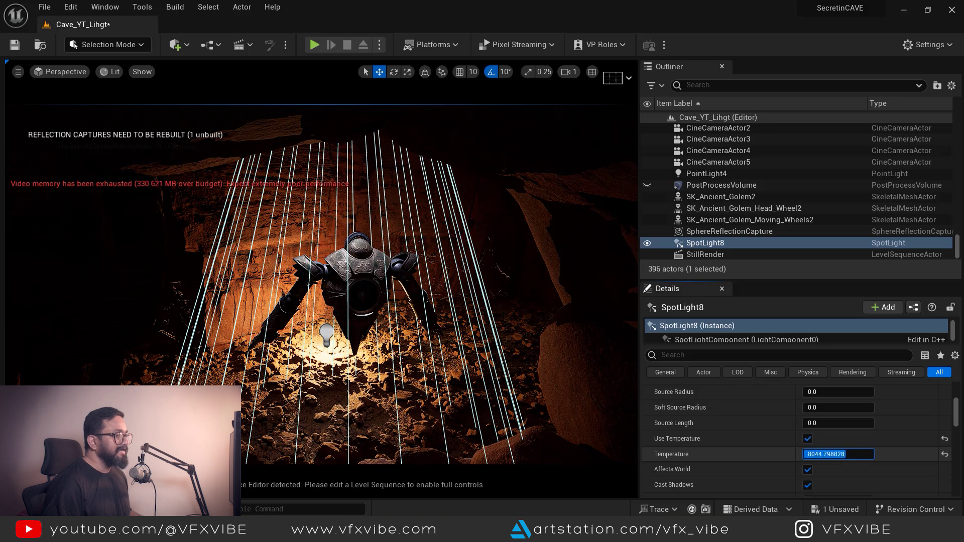
scroll(765, 439, up, 3)
click(824, 421)
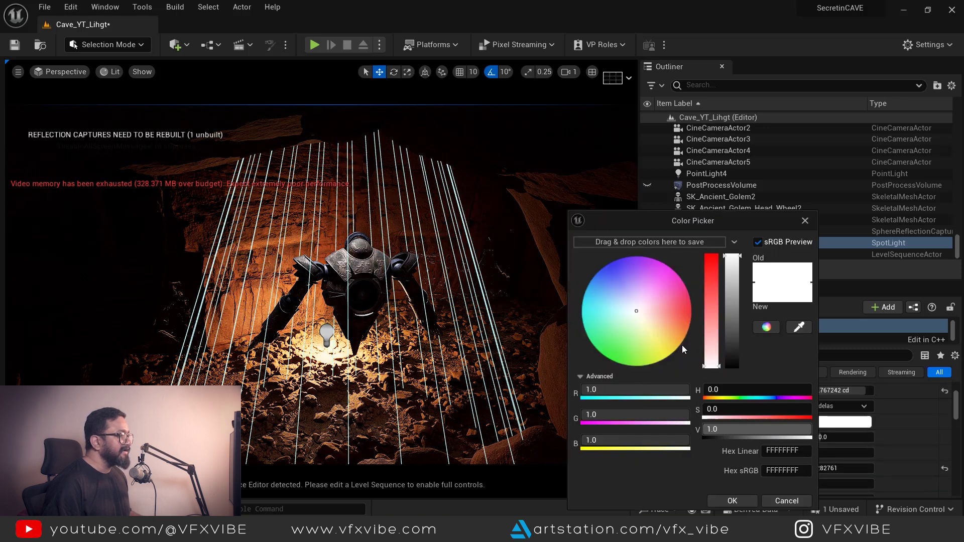
drag(633, 313, 609, 308)
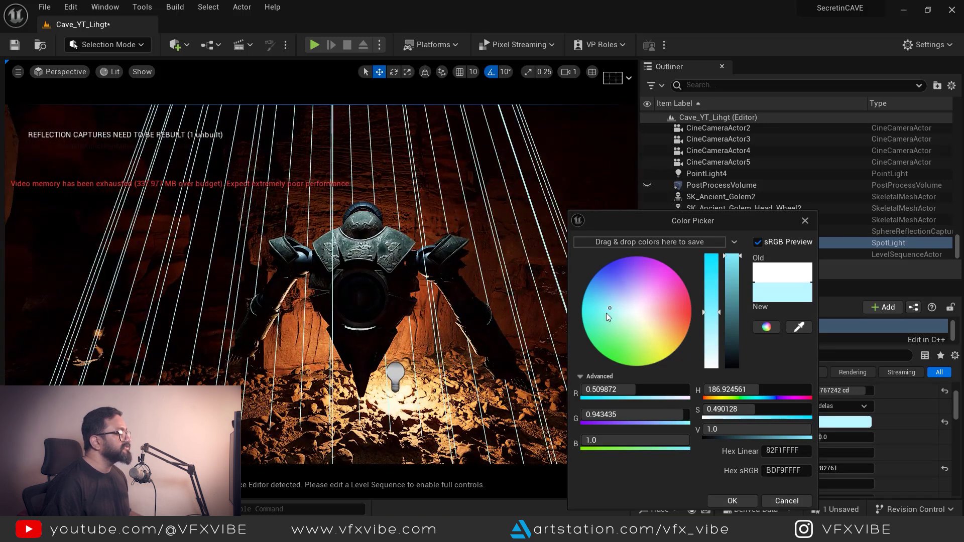
mouse_move(608, 308)
mouse_down()
mouse_move(614, 299)
mouse_move(597, 306)
mouse_move(604, 299)
mouse_up()
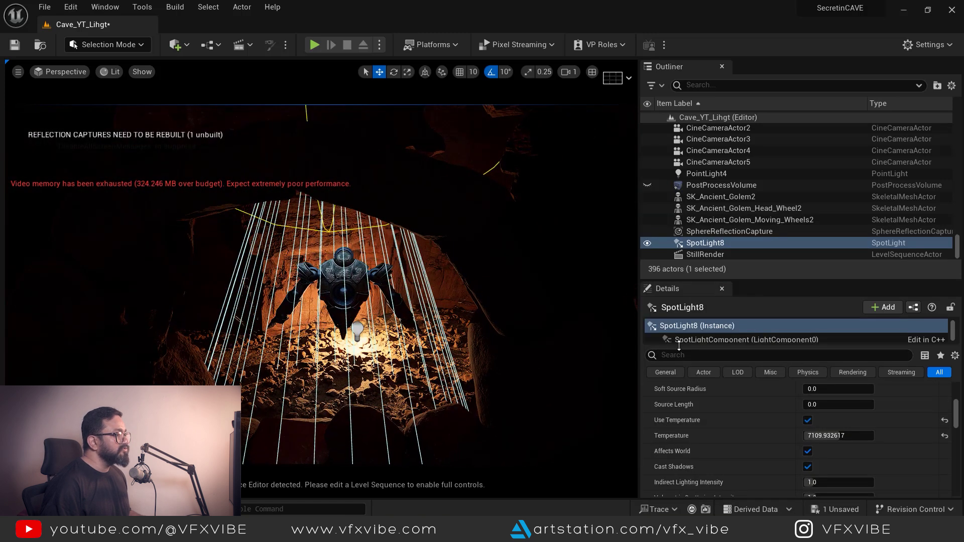
Enable volumetric shadow casting on the spot light and set its volumetric scattering intensity to 50.
click(703, 355)
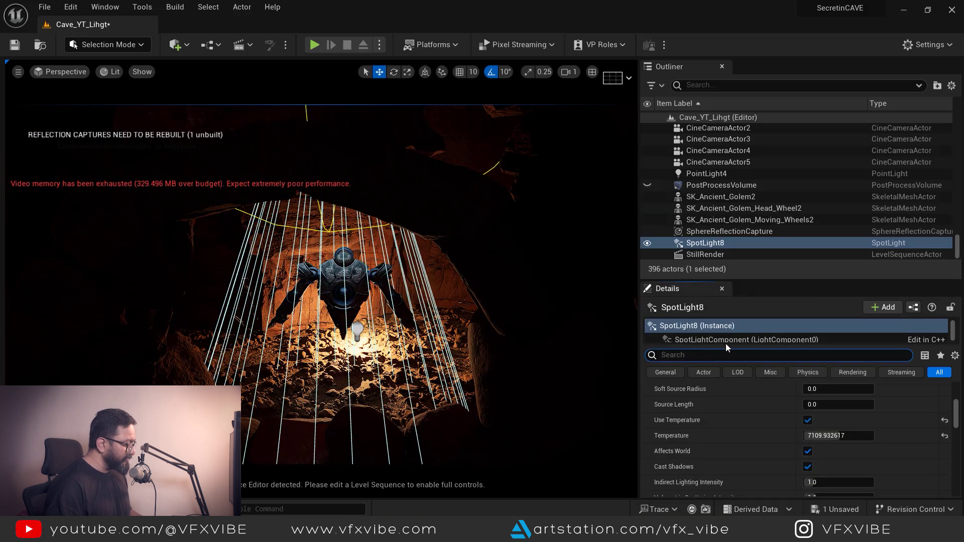
text(volu)
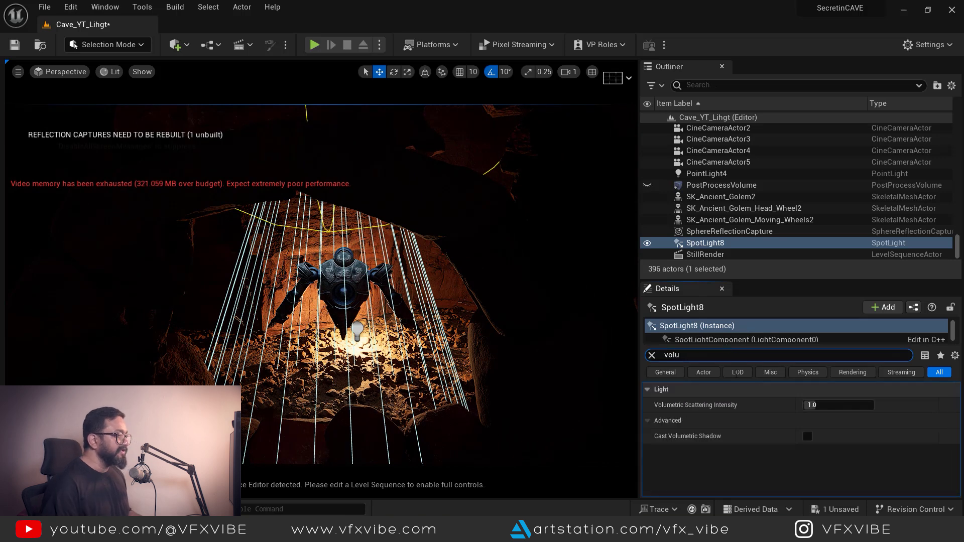
click(807, 436)
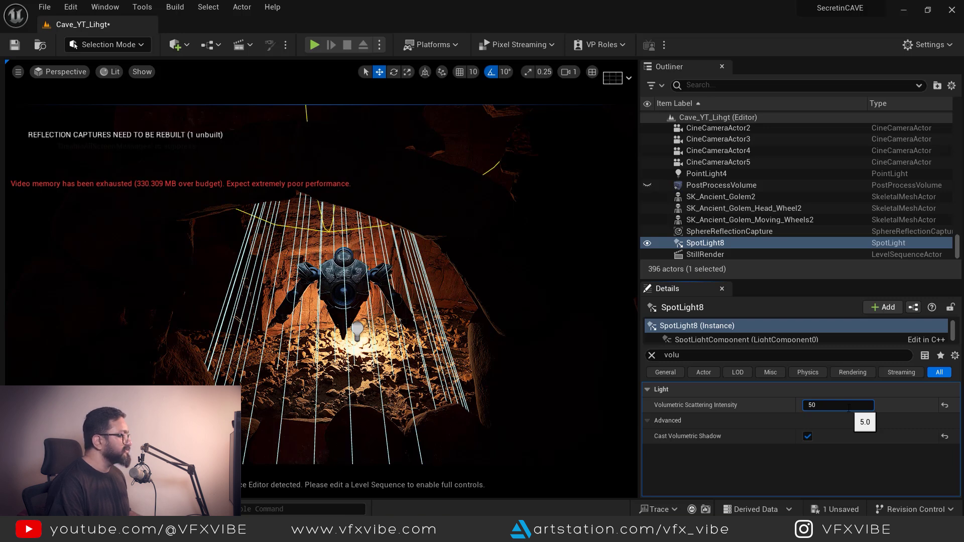
key(Return)
scroll(497, 191, down, 5)
right_drag(497, 190, 498, 191)
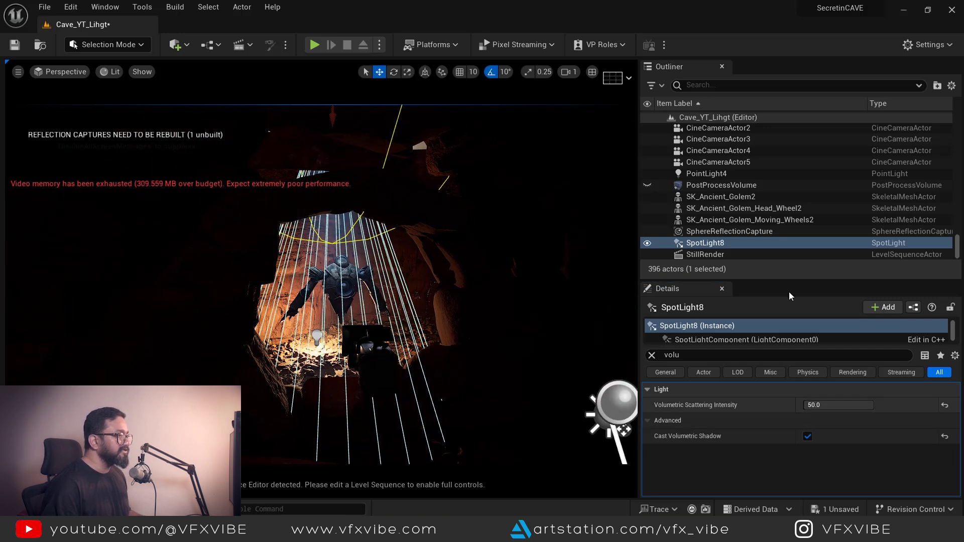
Clear the property filter and set the spot light's intensity to 160 cd.
click(652, 355)
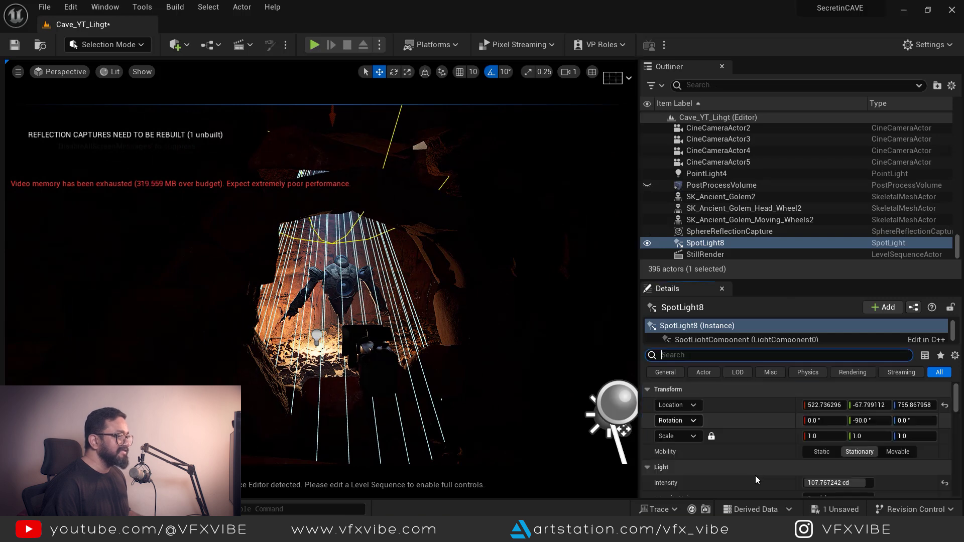
scroll(758, 472, down, 2)
click(833, 427)
text(160)
key(Return)
Hide the editor overlays and review the golem's lighting through CineCameraActor, CineCameraActor3, CineCameraActor2 and CineCameraActor5.
right_drag(497, 191, 497, 191)
key(g)
click(394, 380)
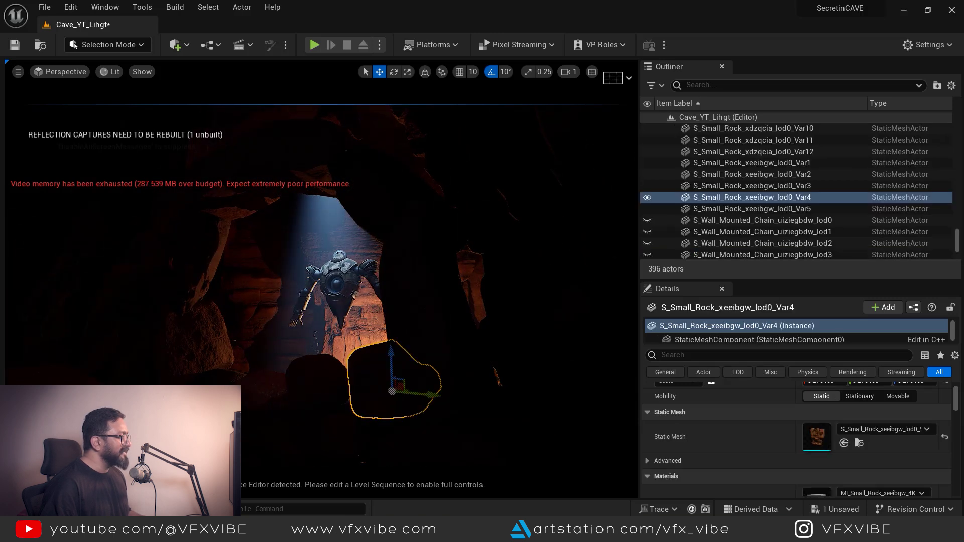
right_drag(290, 315, 332, 321)
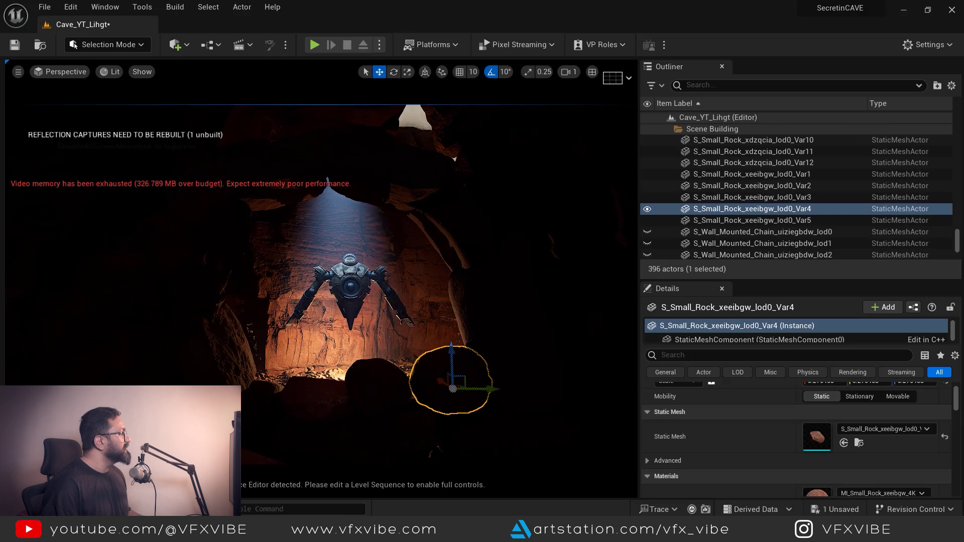
click(65, 72)
click(116, 207)
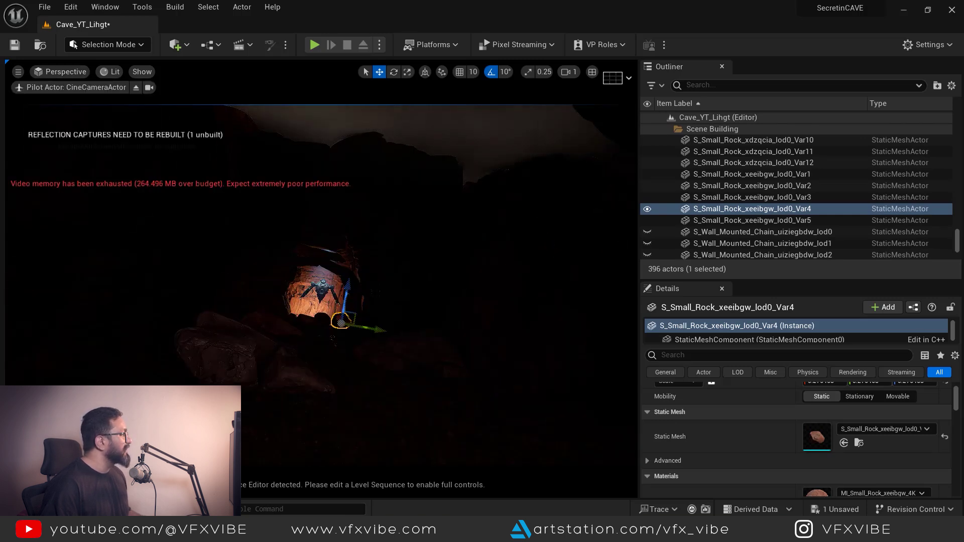
click(65, 71)
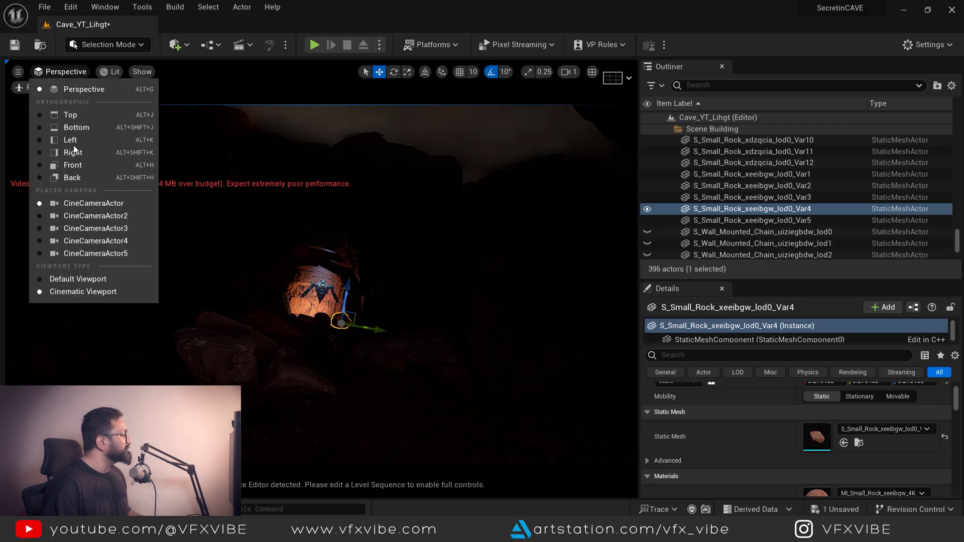
click(103, 231)
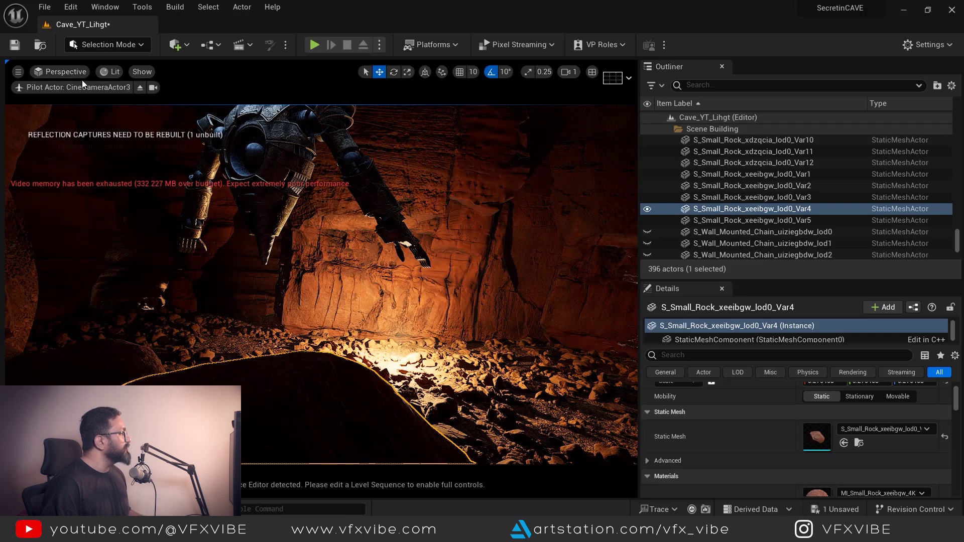
click(73, 70)
click(107, 216)
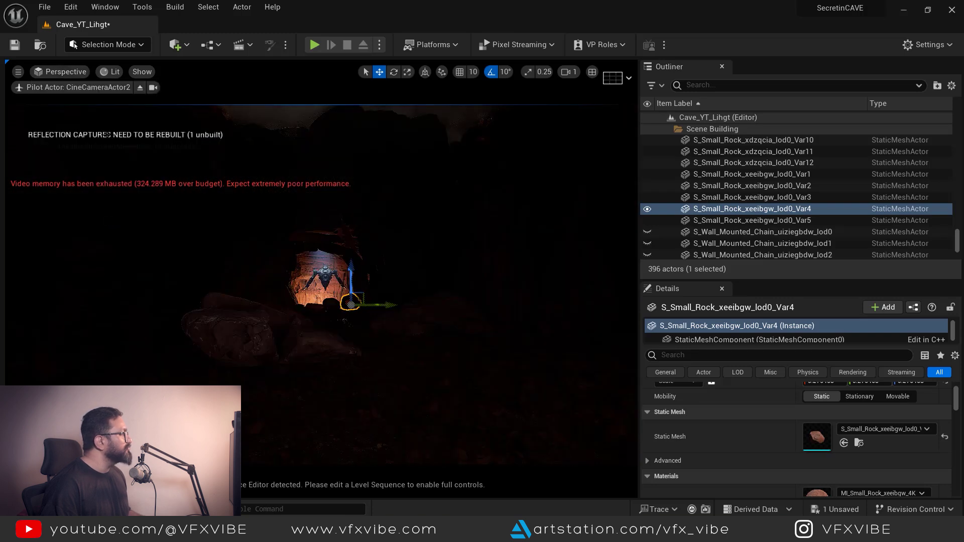
click(60, 72)
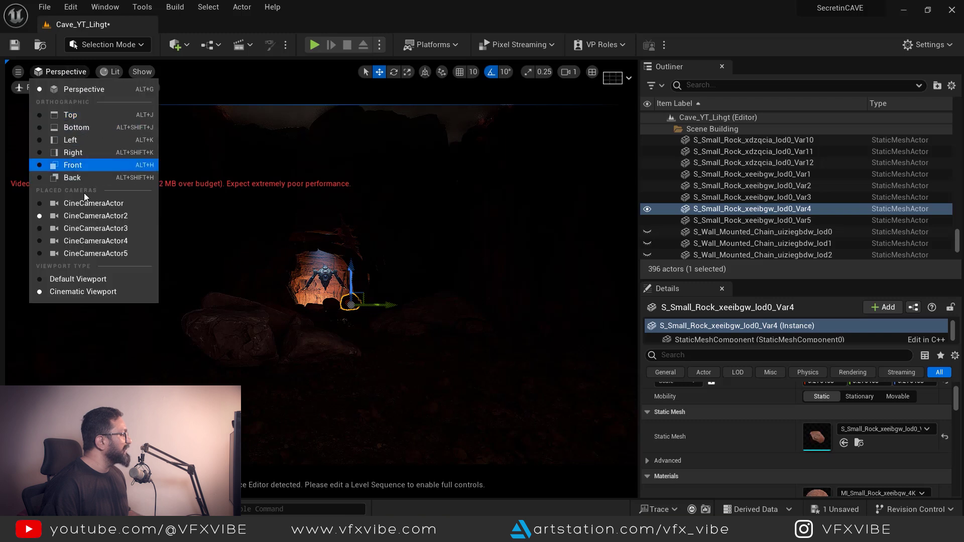
click(100, 252)
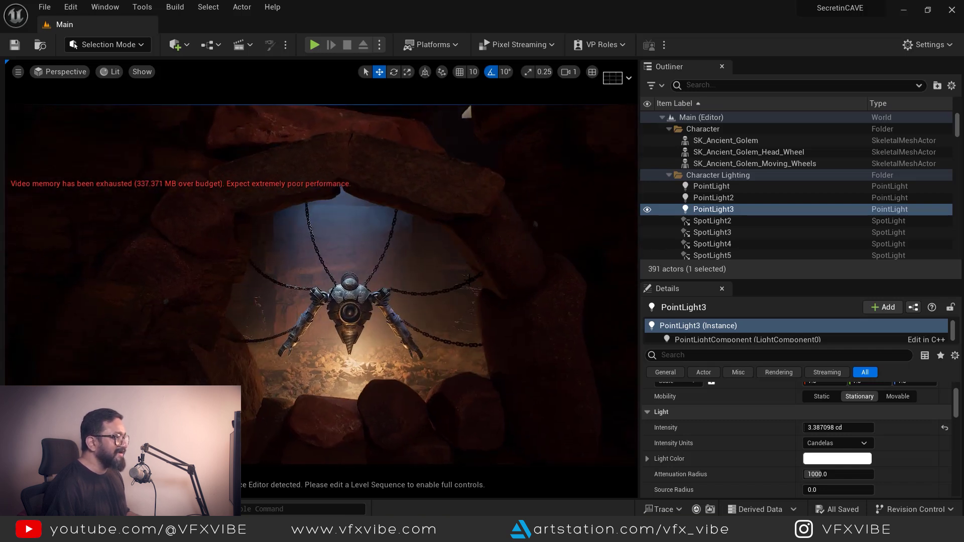
Examine how the Main level's lighting folders, content assets and the area around the golem are set up.
click(668, 175)
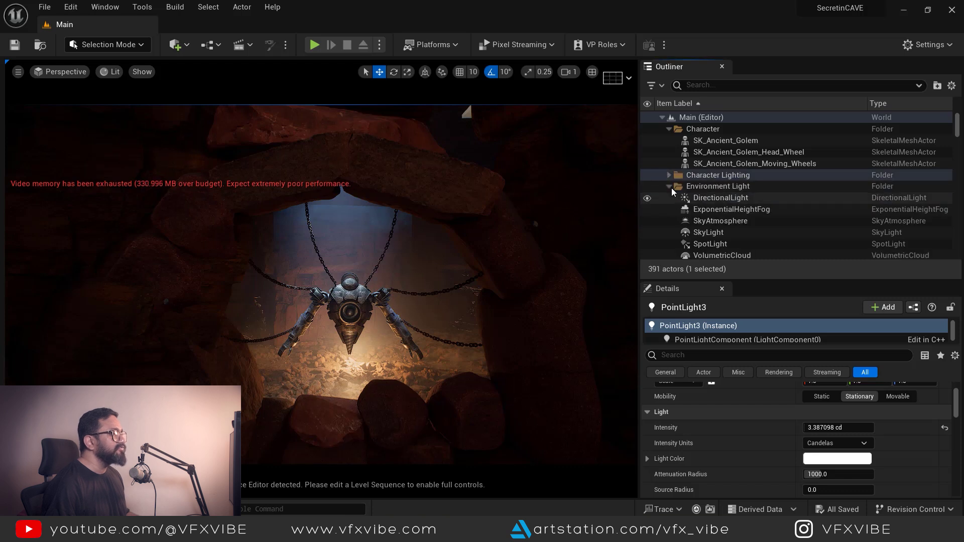
click(670, 187)
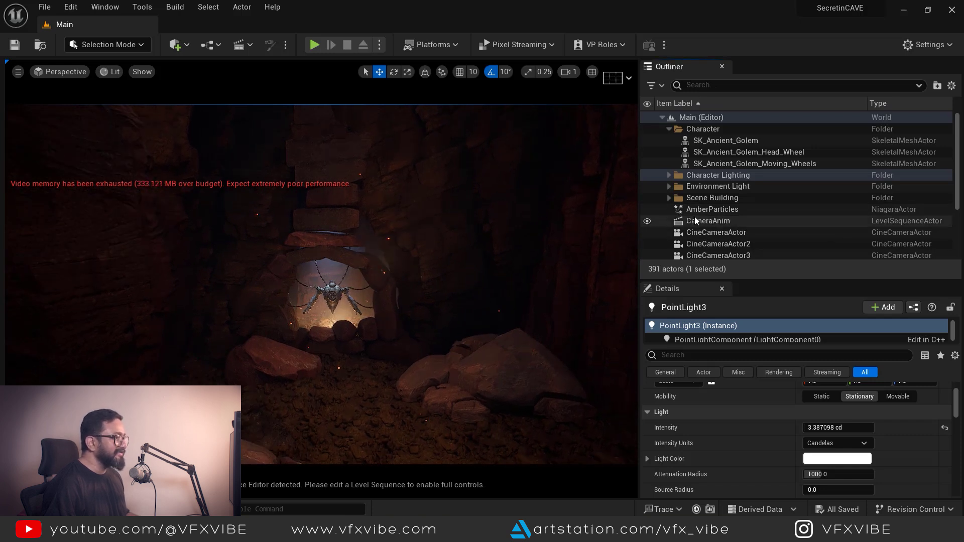
key(ctrl+space)
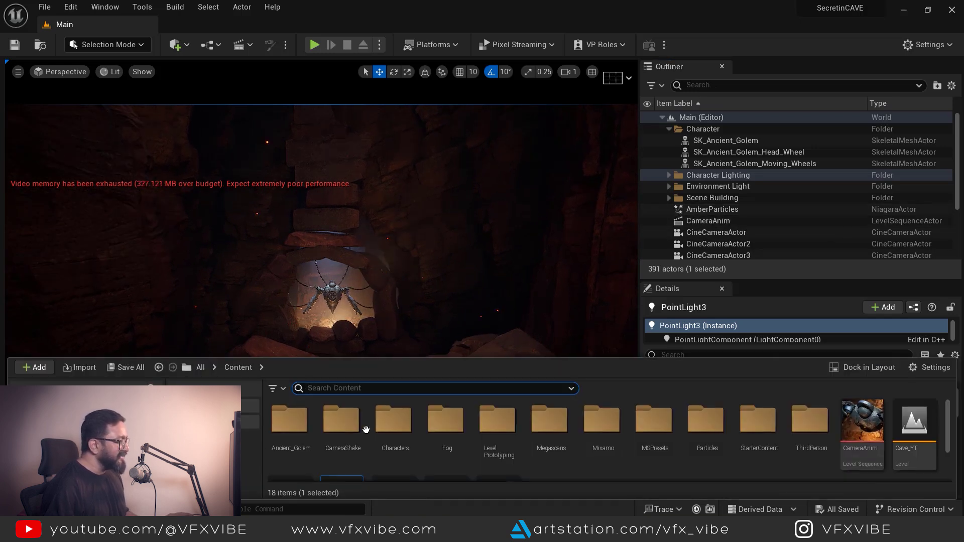
drag(424, 354, 424, 310)
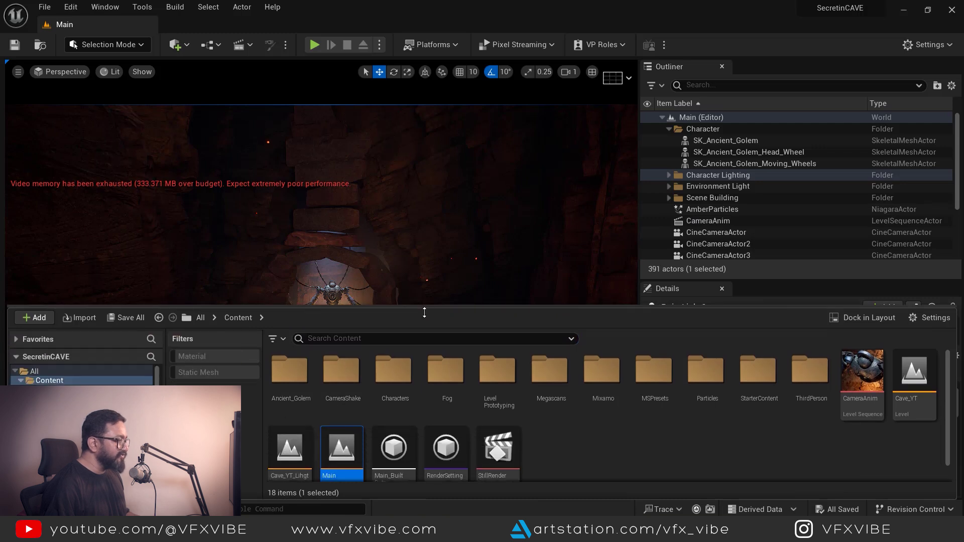
click(669, 174)
scroll(321, 282, up, 5)
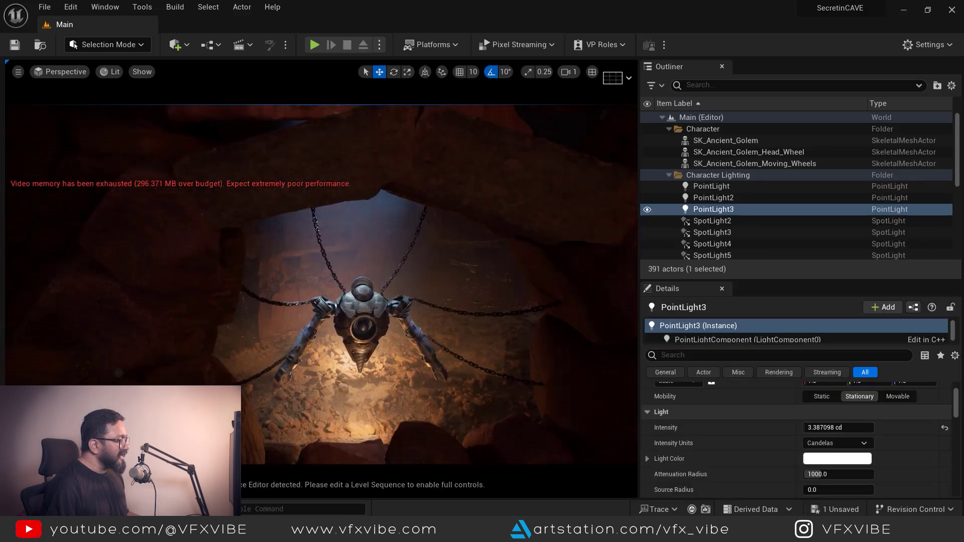
scroll(322, 281, up, 8)
scroll(321, 281, up, 10)
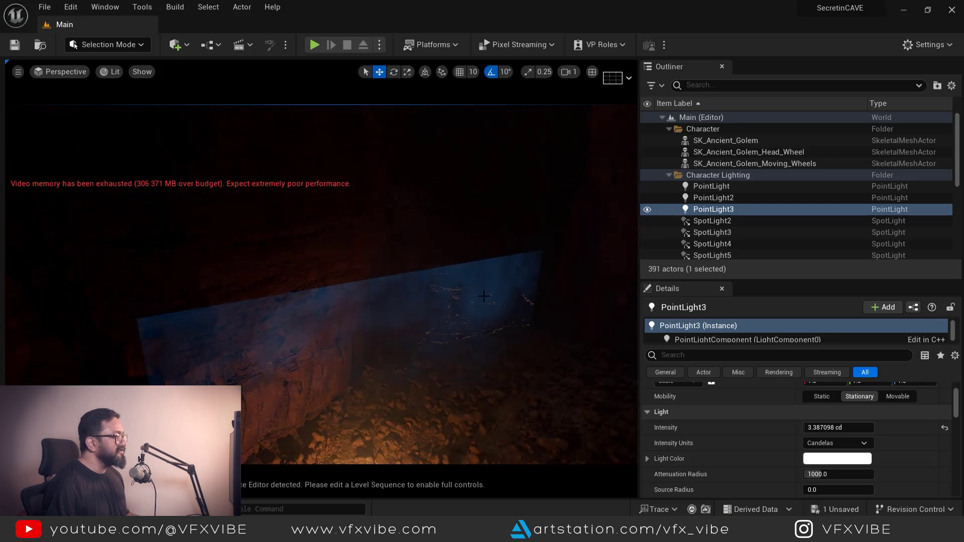
Find FogPlane in the Main level and bring it into view in front of the cave wall.
click(452, 281)
scroll(718, 170, up, 10)
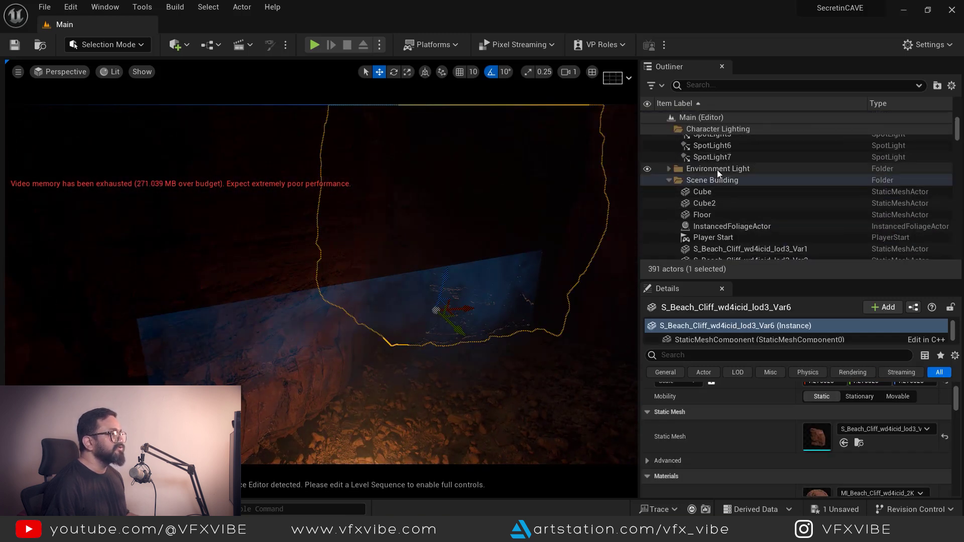
scroll(738, 199, down, 6)
scroll(756, 199, down, 10)
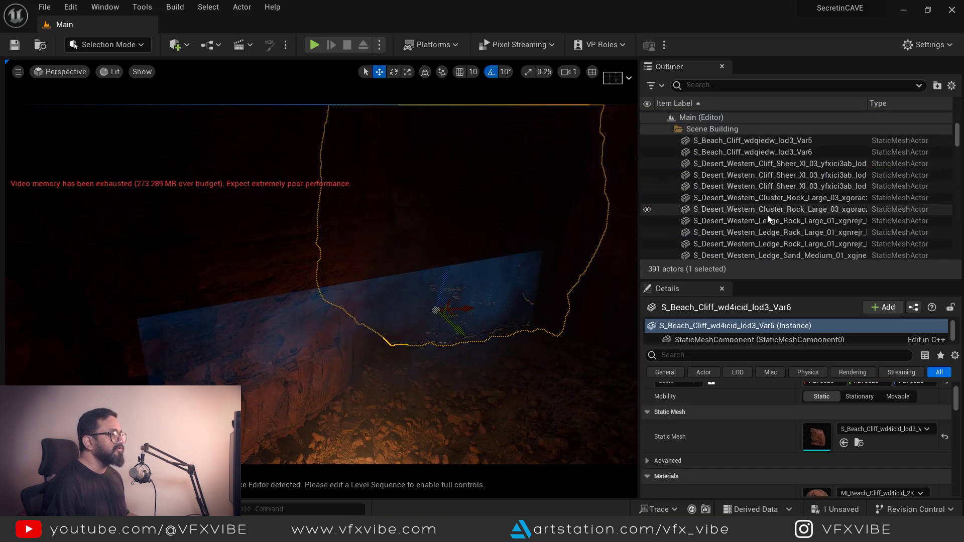
scroll(756, 190, up, 15)
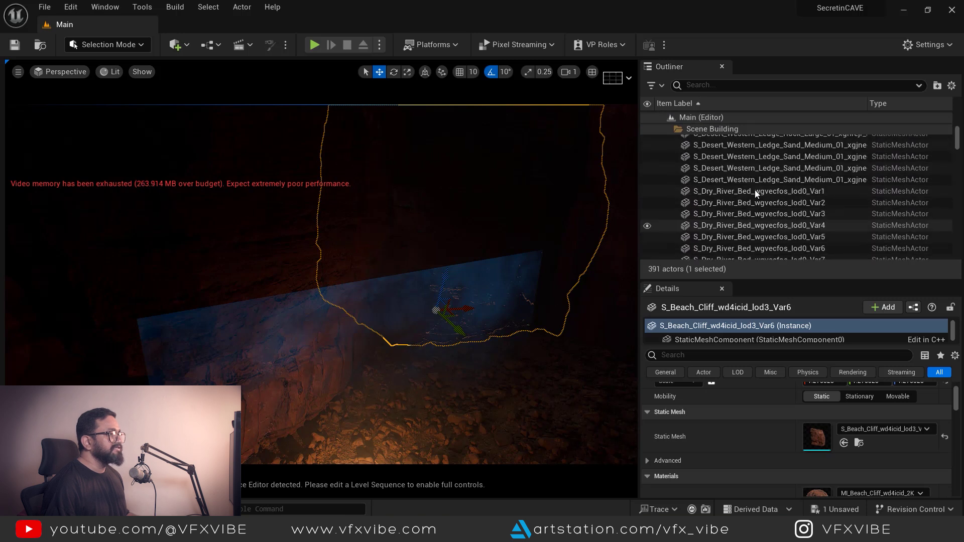
double_click(755, 196)
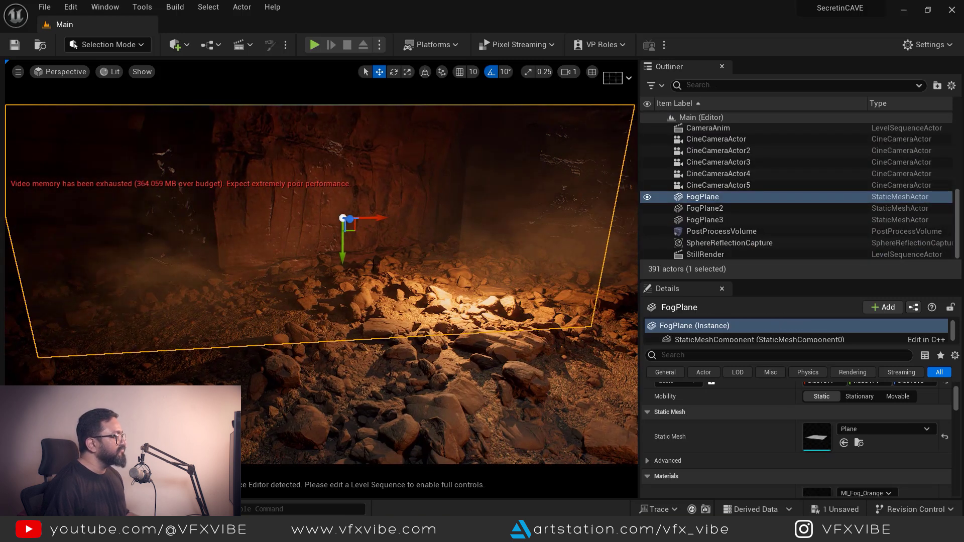
Shift FogPlane slightly upward and open the Fog content folder that holds its material.
drag(338, 253, 341, 245)
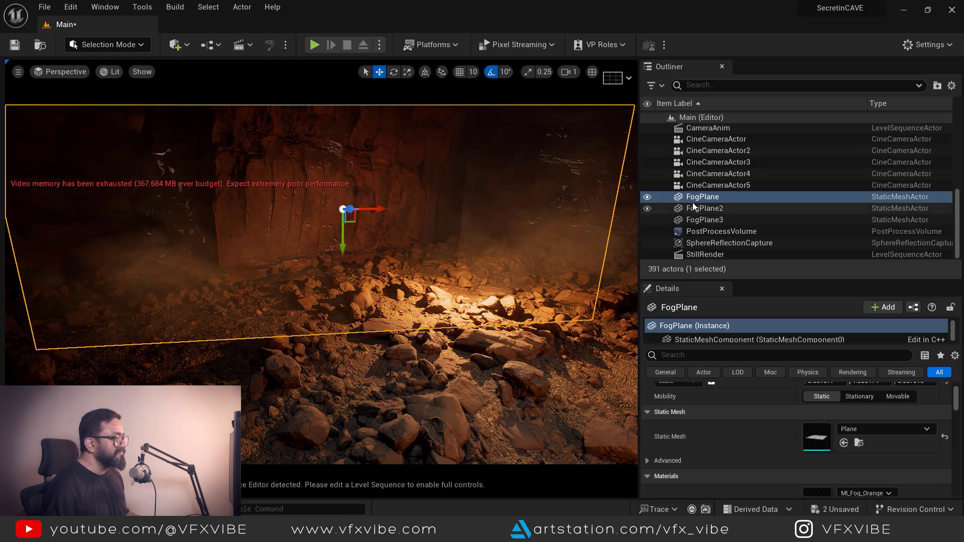
click(854, 442)
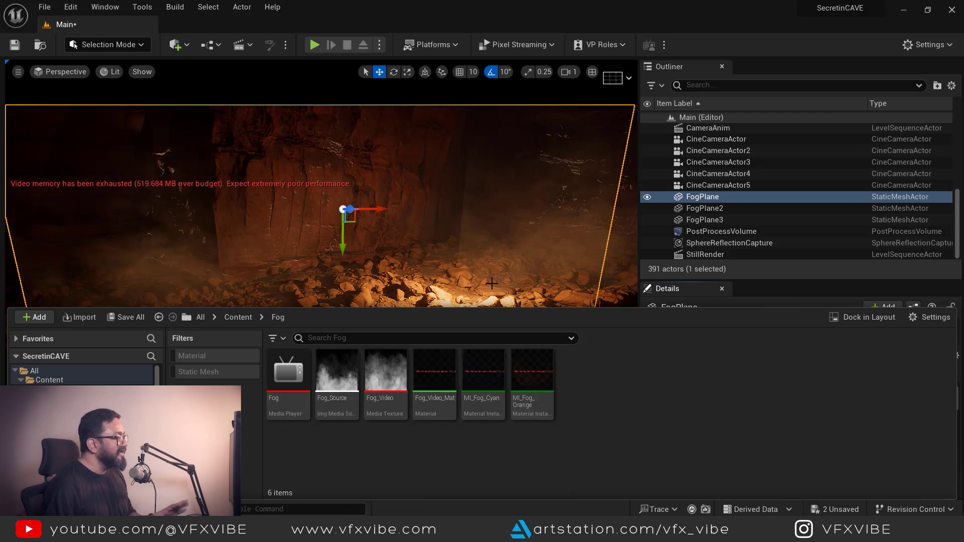
Pull back from FogPlane to the whole golem and review the fog through CineCameraActor2, CineCameraActor3 and CineCameraActor4.
scroll(511, 272, down, 6)
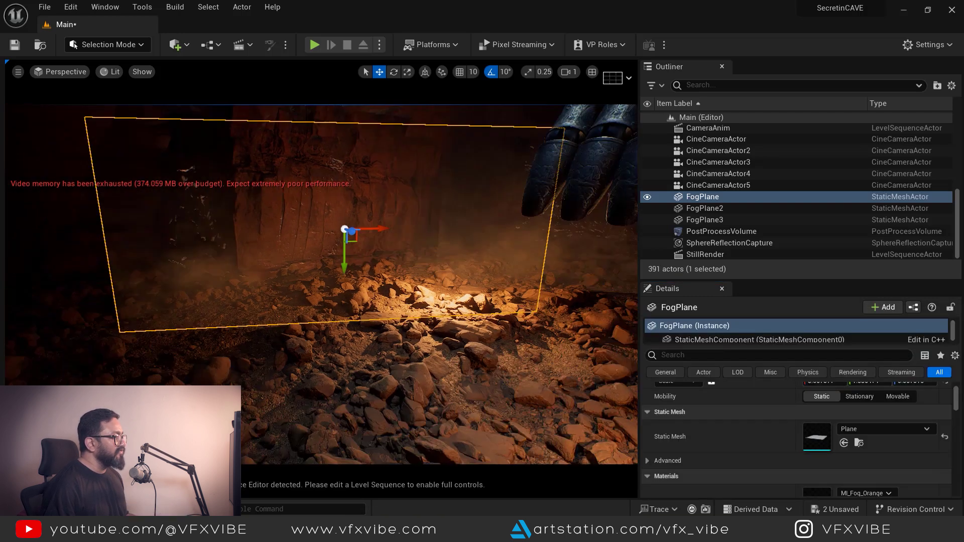
scroll(322, 285, down, 8)
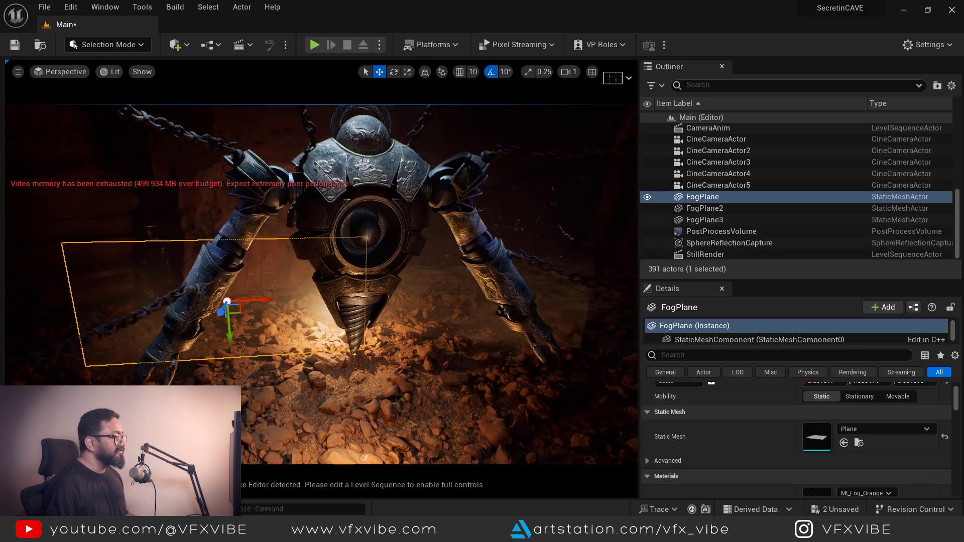
right_drag(321, 281, 286, 277)
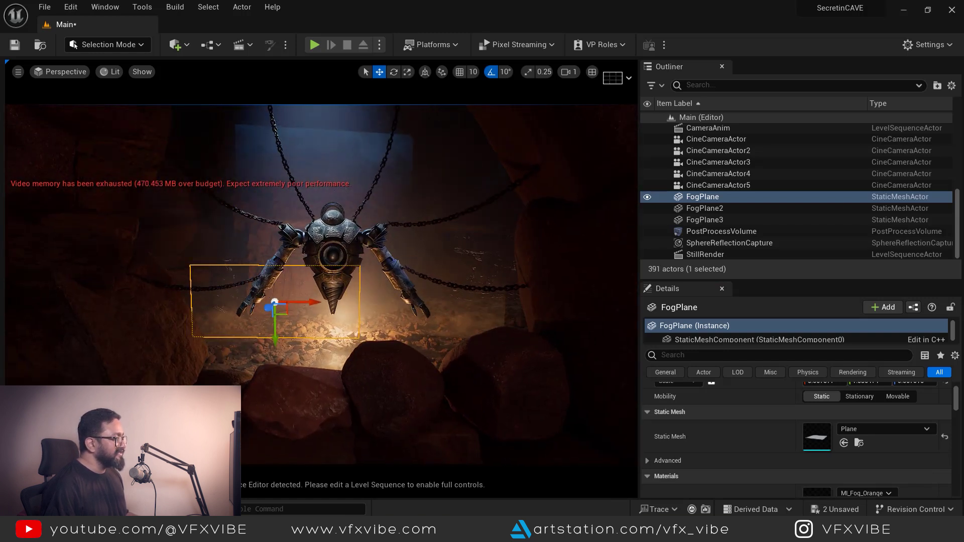
scroll(360, 357, up, 2)
right_drag(415, 350, 320, 320)
click(66, 72)
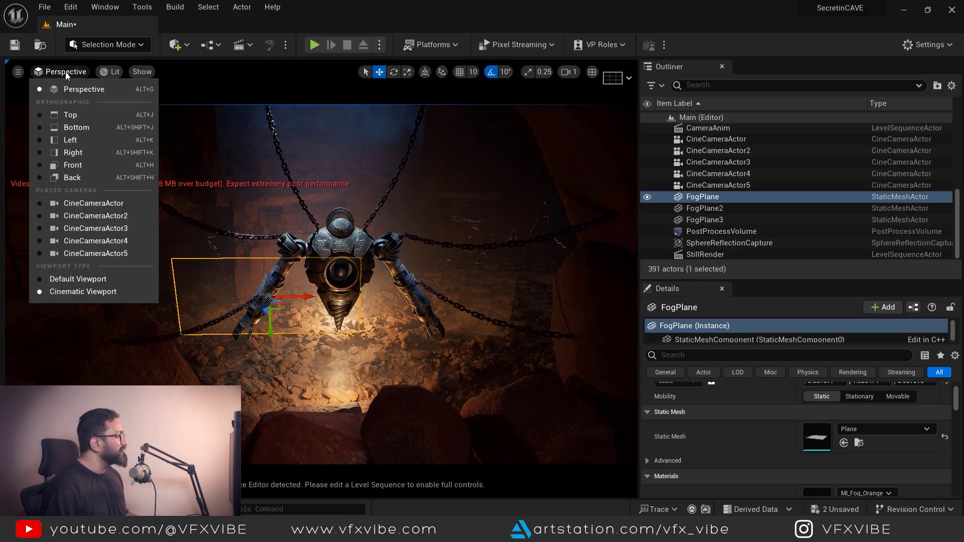
click(108, 215)
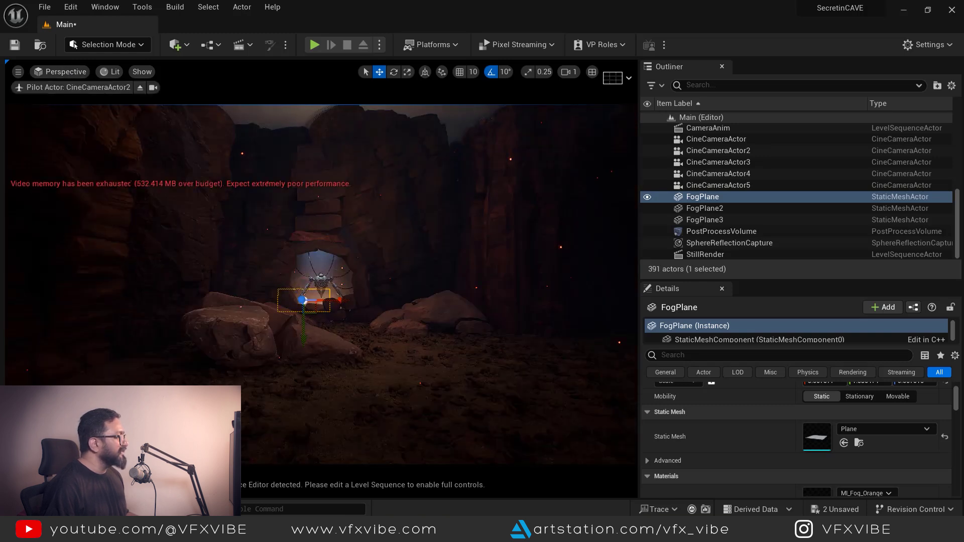
click(65, 73)
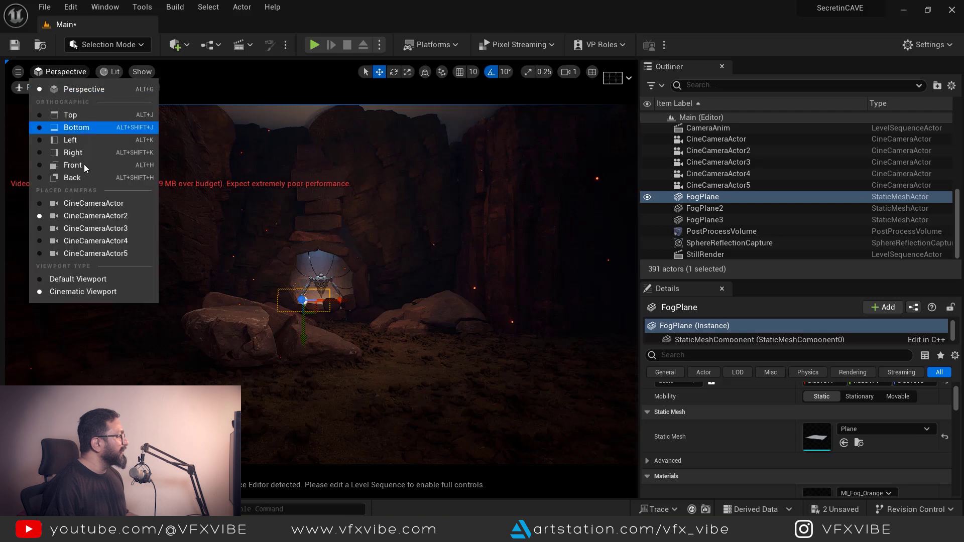
click(110, 229)
click(78, 73)
click(101, 241)
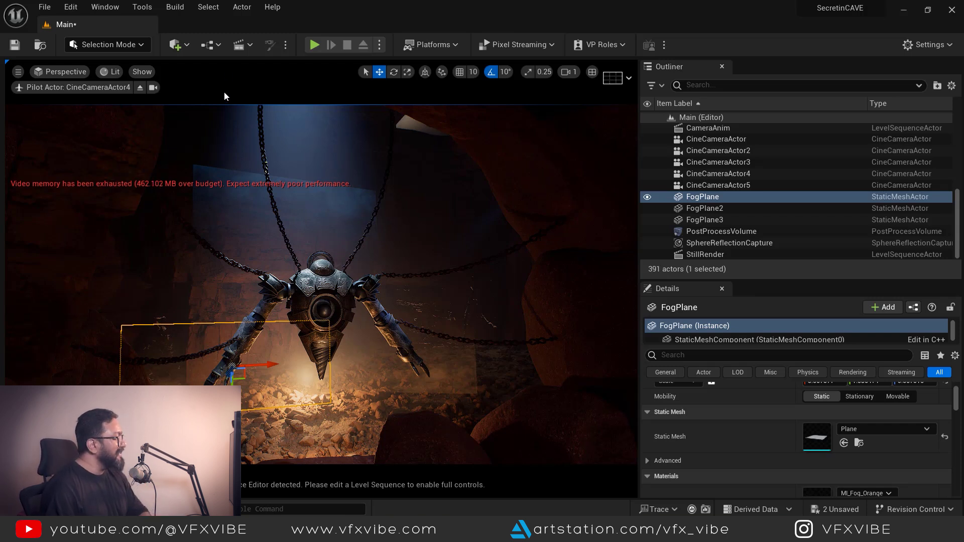
Open the CameraAnim level sequence, lock the viewport to its Camera Cuts track and play it beside the uncovered cave view.
click(187, 46)
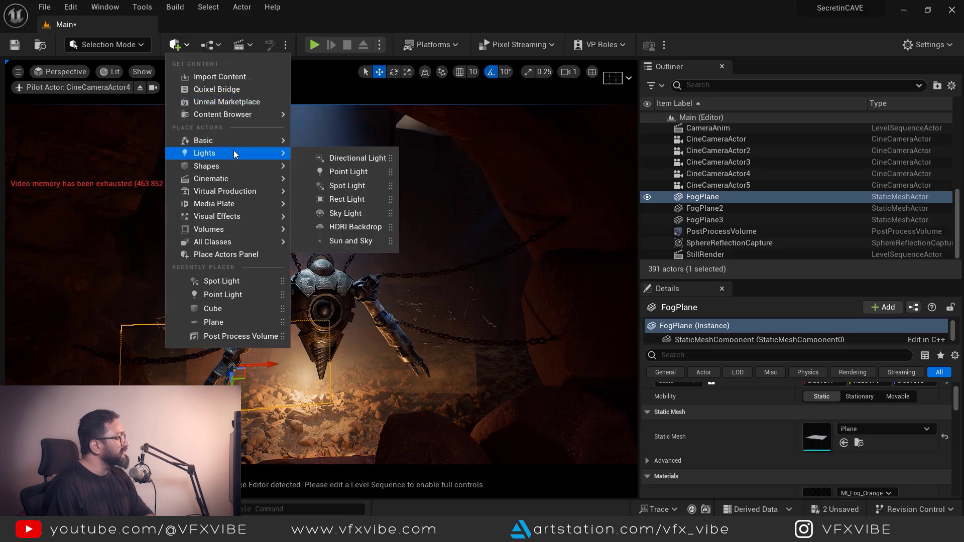
click(250, 46)
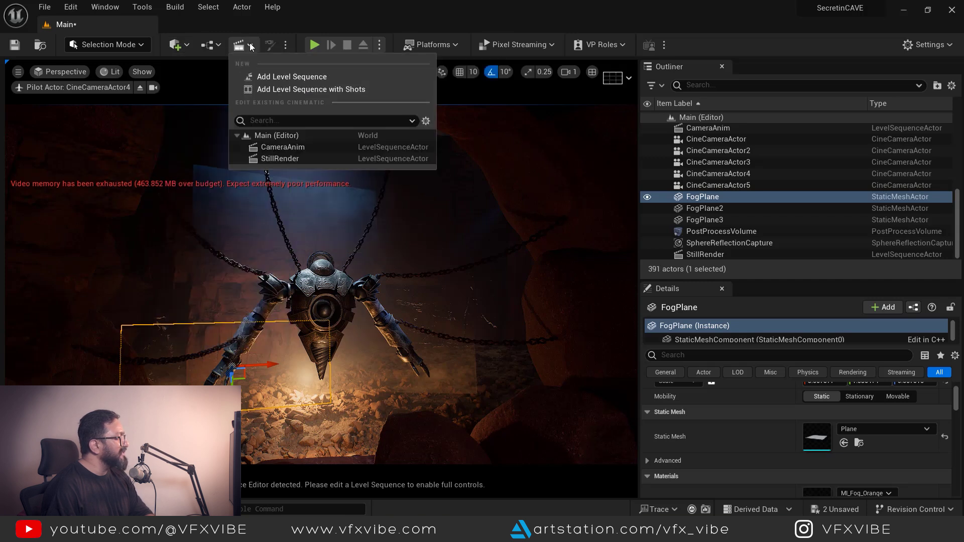
click(291, 148)
drag(528, 96, 759, 148)
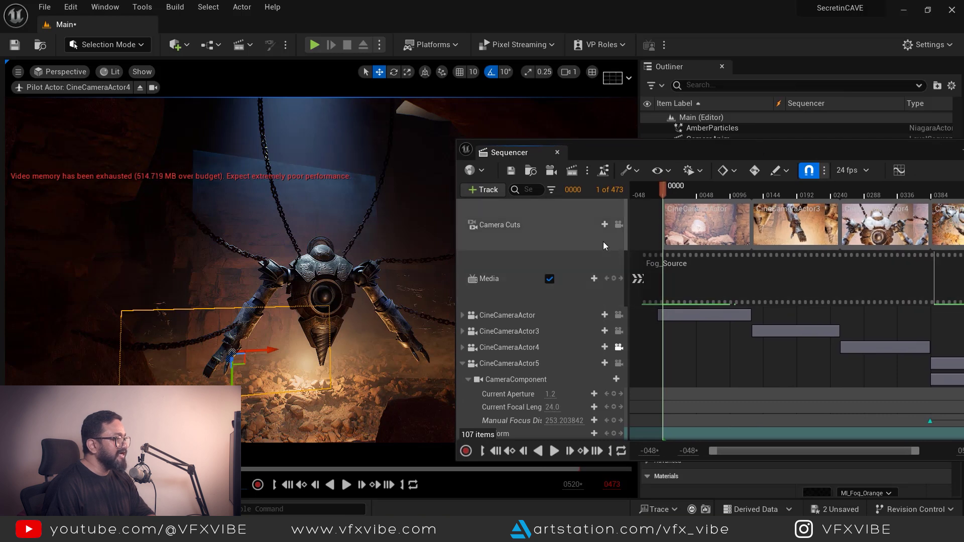
click(618, 226)
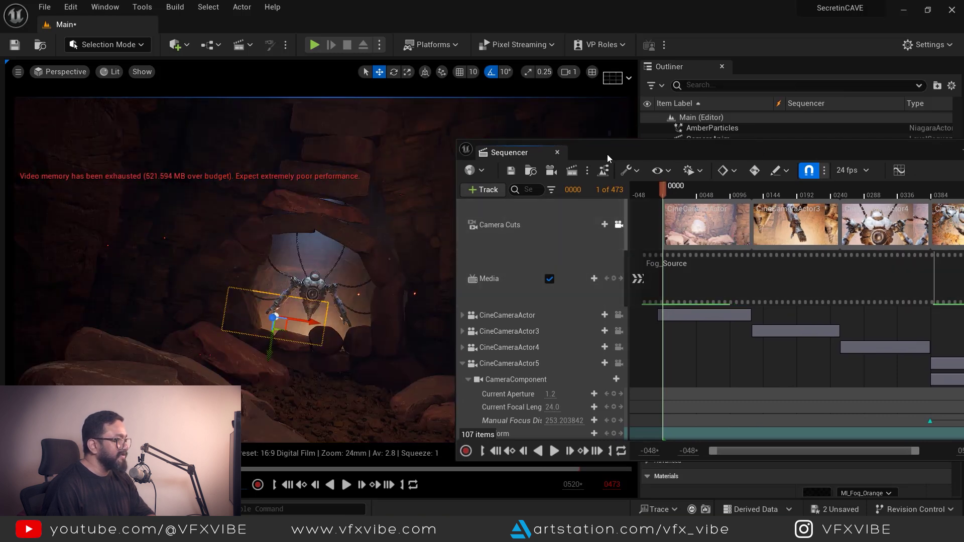
drag(607, 154, 615, 117)
key(space)
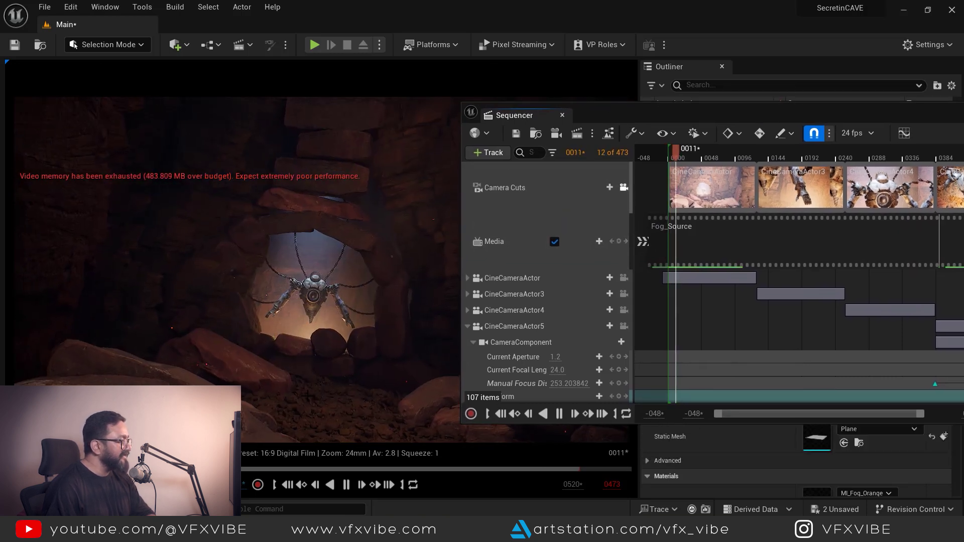